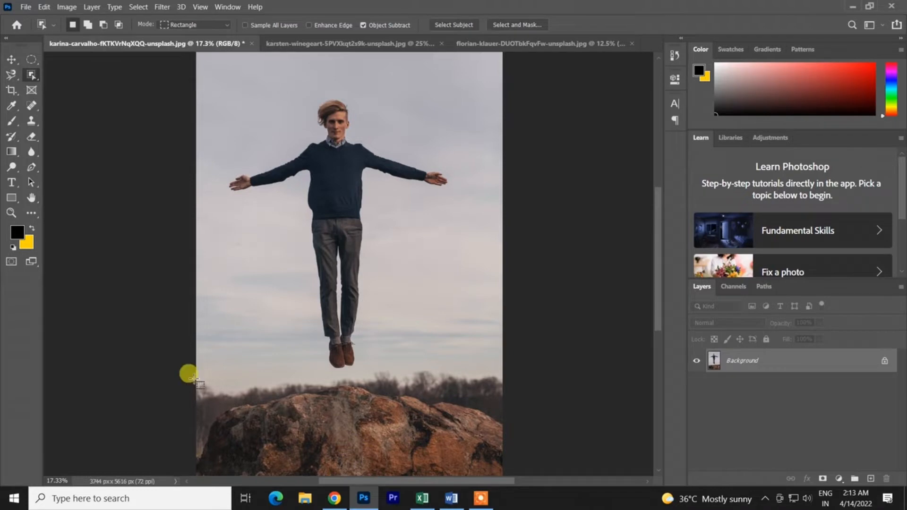
- Activate the Object Selection tool for the photo of the floating man
scroll(149, 328, down, 1)
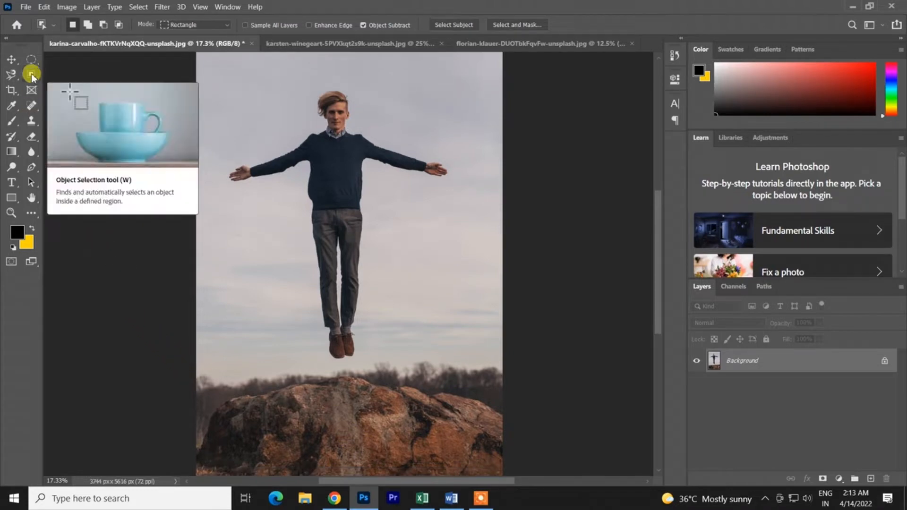
drag(31, 75, 70, 76)
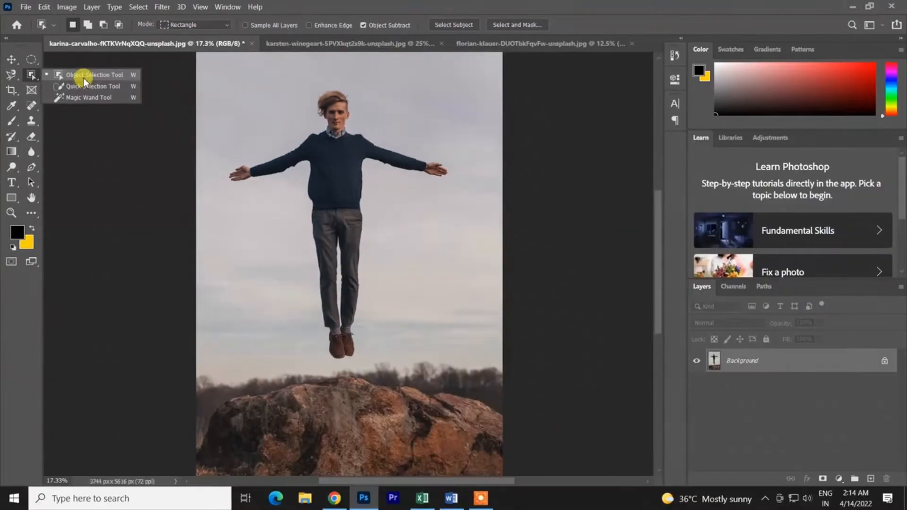
click(84, 78)
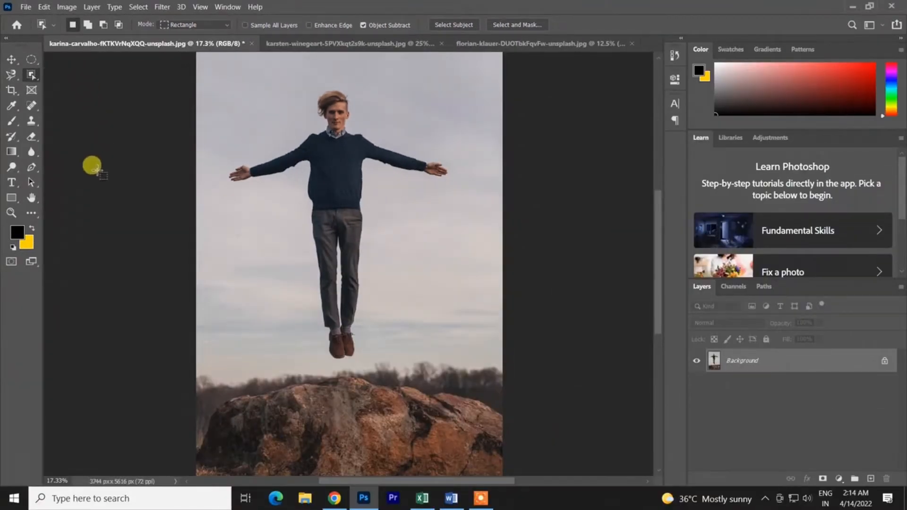
- View the open photos of the man and the dog, and finish on the photo of the two pens
click(514, 44)
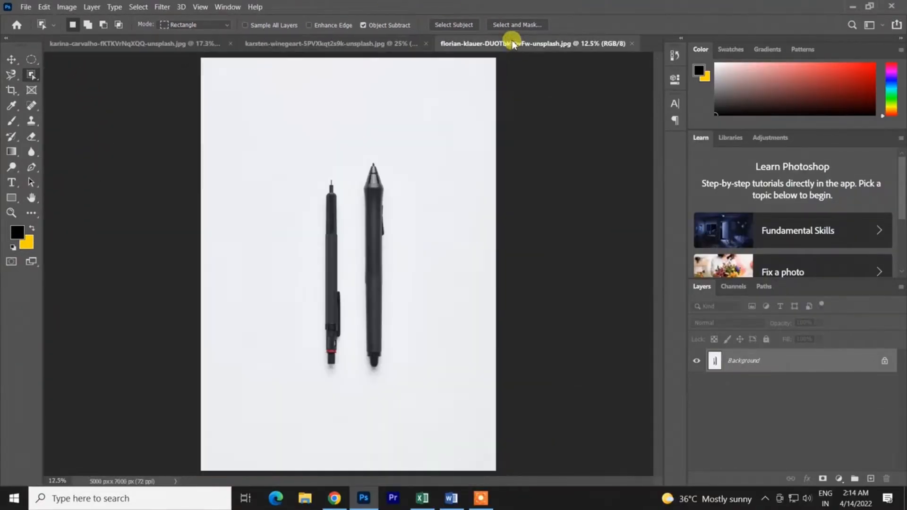
click(159, 43)
right_click(31, 75)
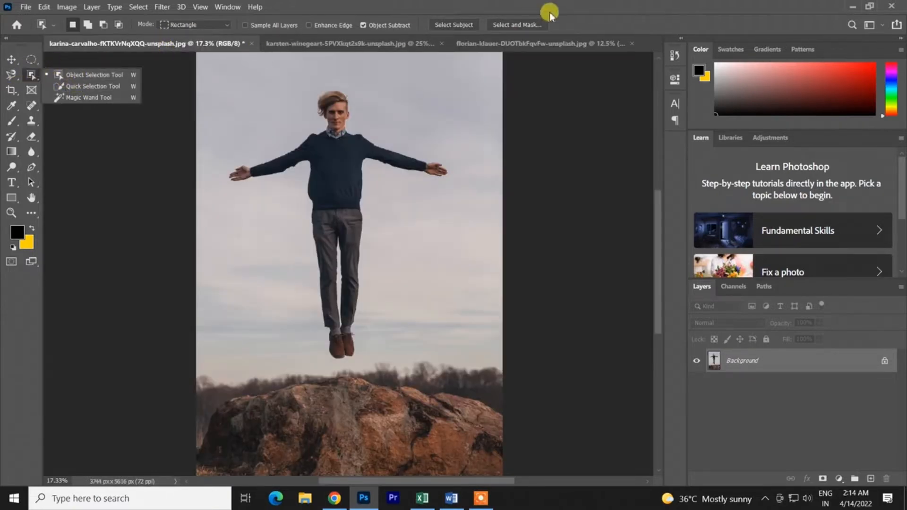
click(539, 45)
click(402, 43)
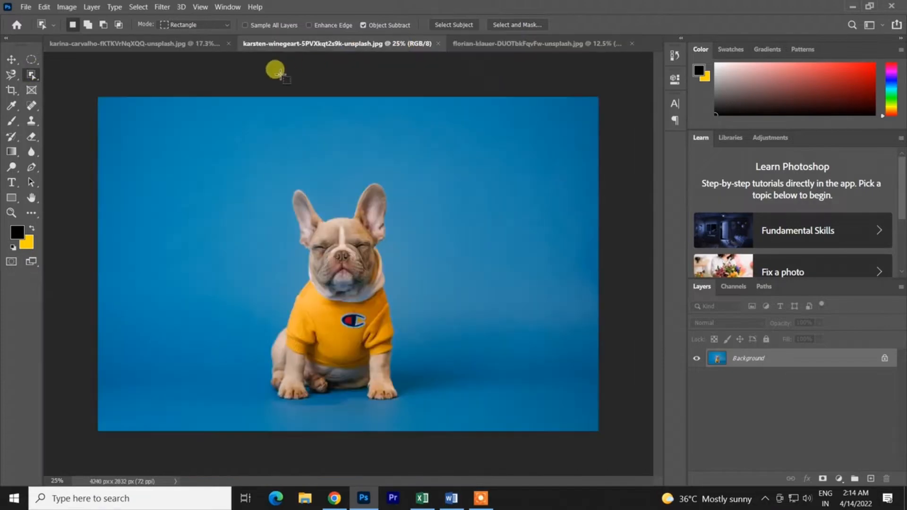
click(189, 45)
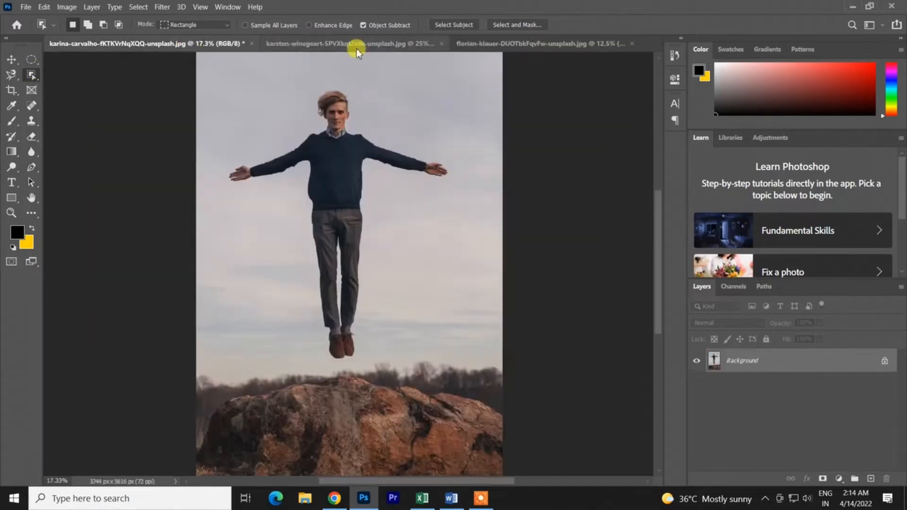
click(525, 47)
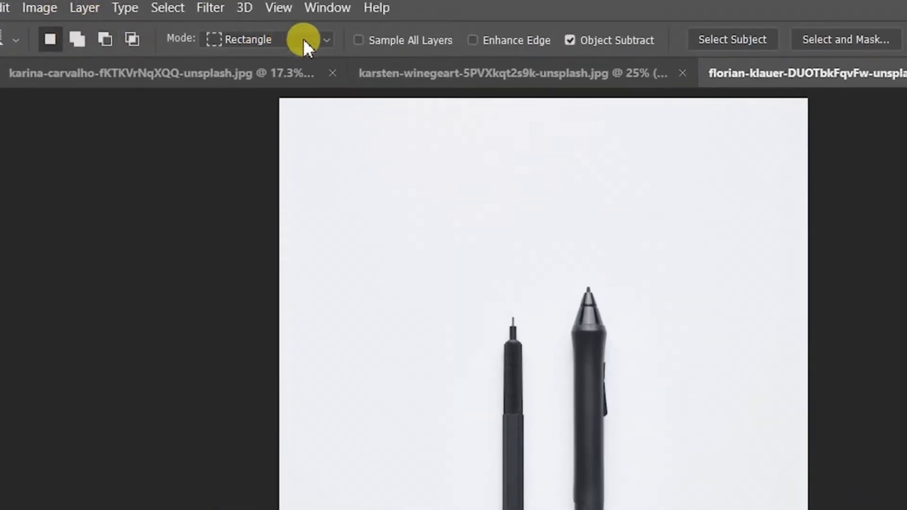
- Try selecting both pens with the Object Selection tool in Rectangle mode, and undo the selection
click(324, 38)
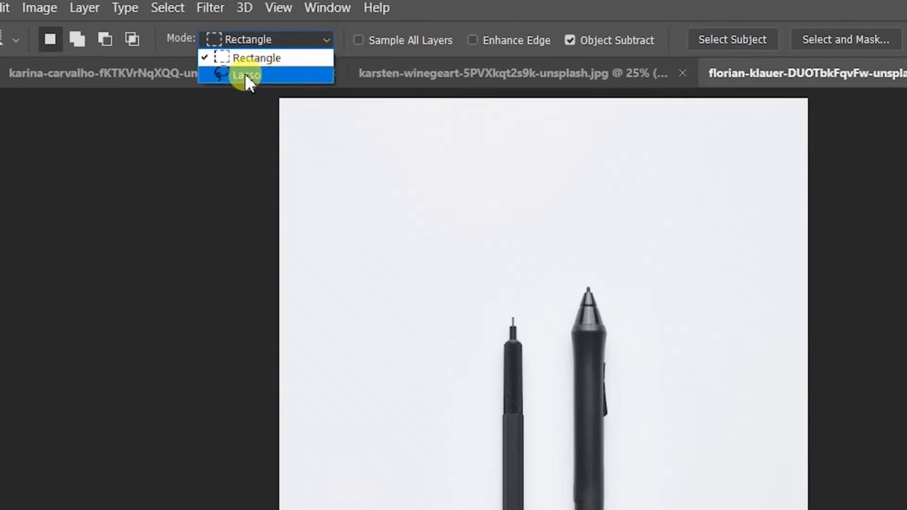
click(305, 39)
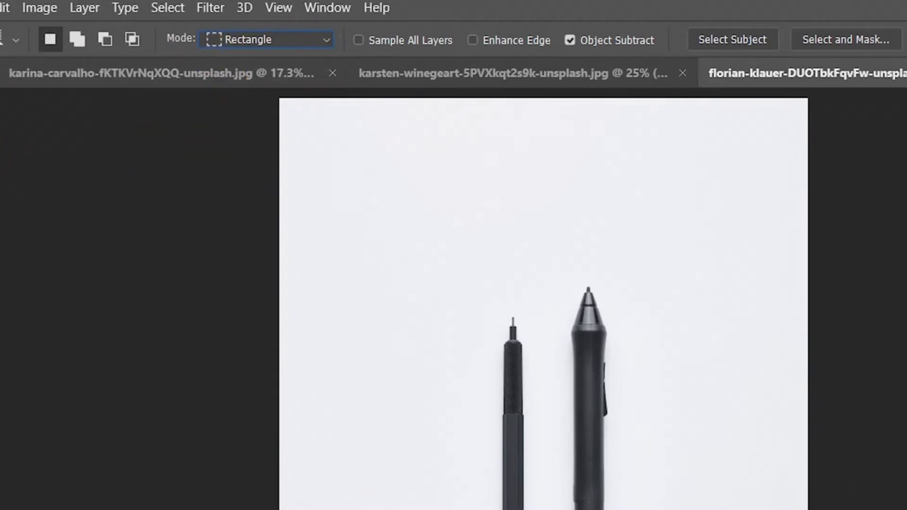
right_click(0, 130)
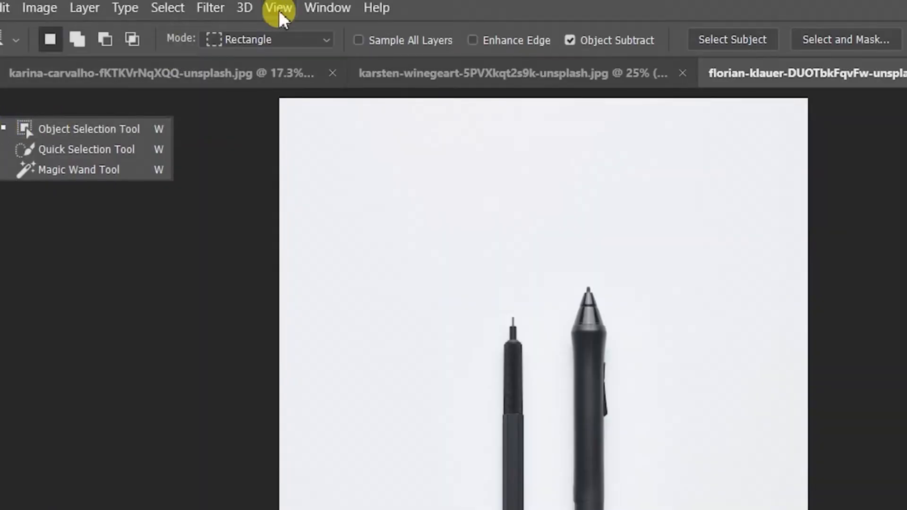
click(276, 38)
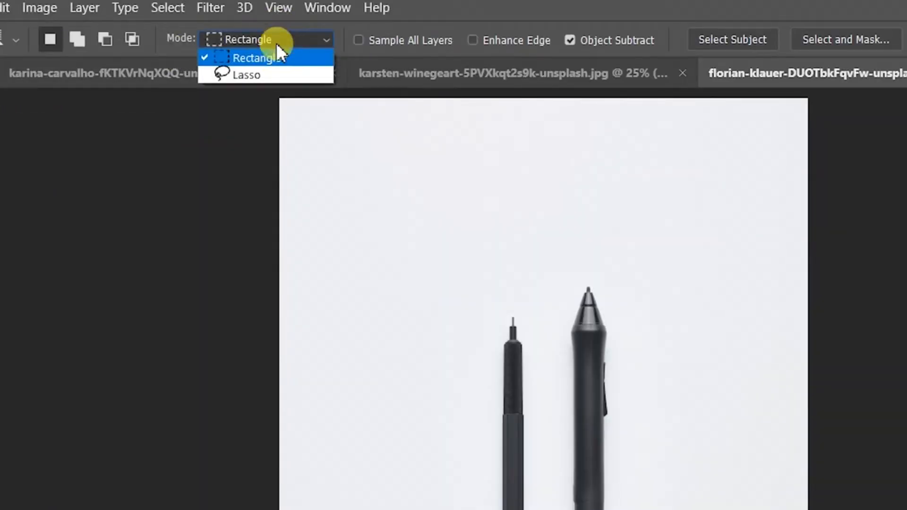
click(331, 171)
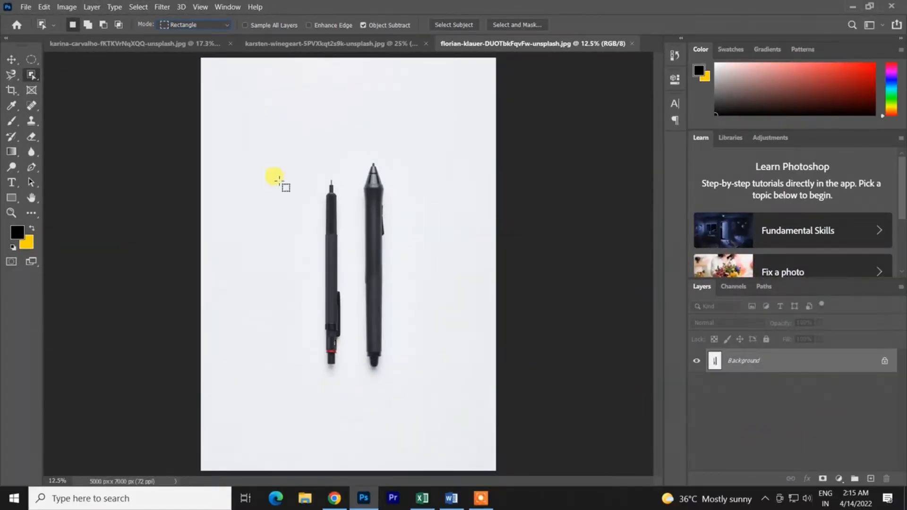
drag(236, 135, 416, 390)
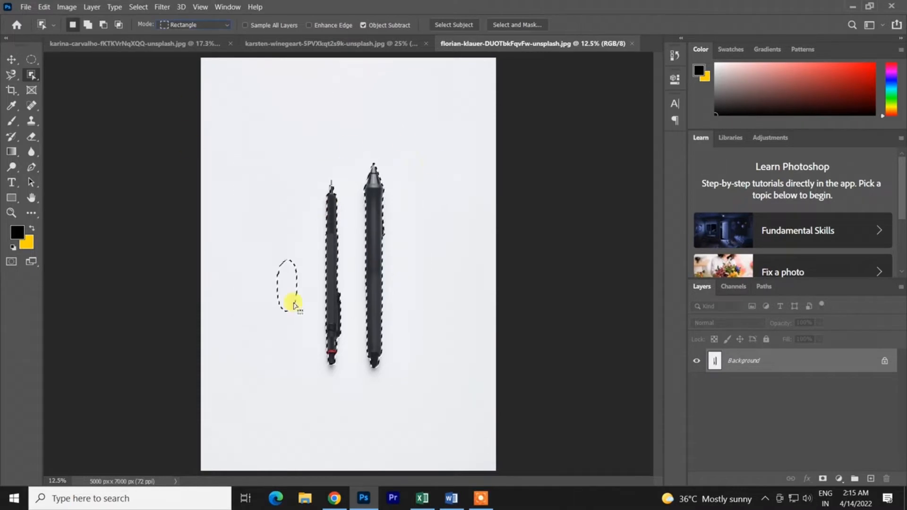
key(ctrl+z)
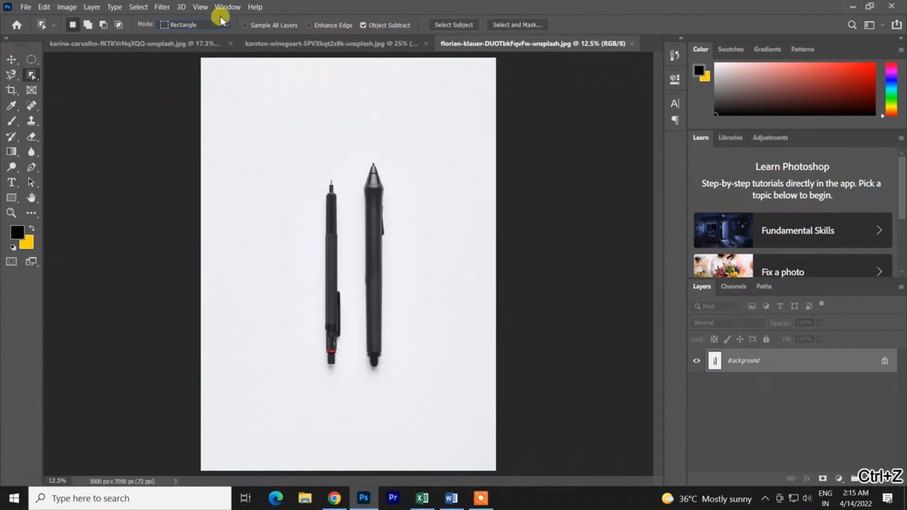
- Set the object selection mode to Lasso, select the thin pencil by outlining it, and undo the selection
click(212, 26)
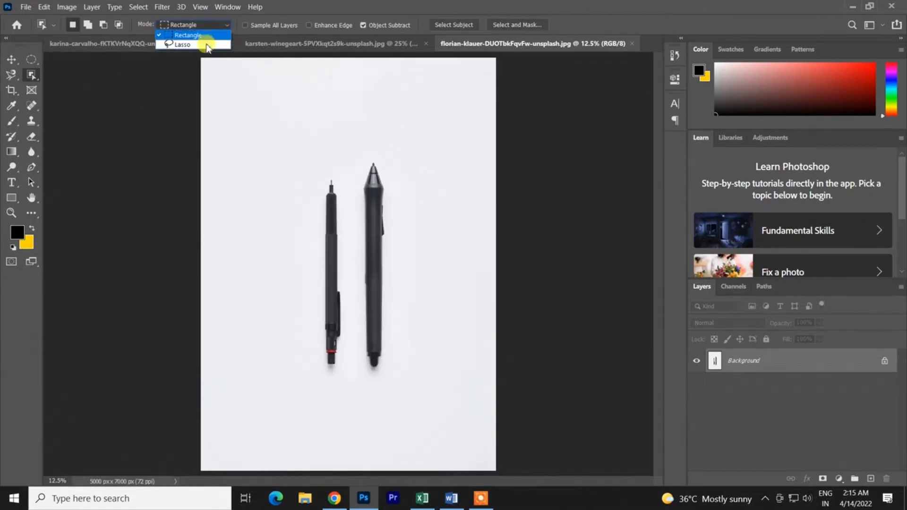
click(184, 46)
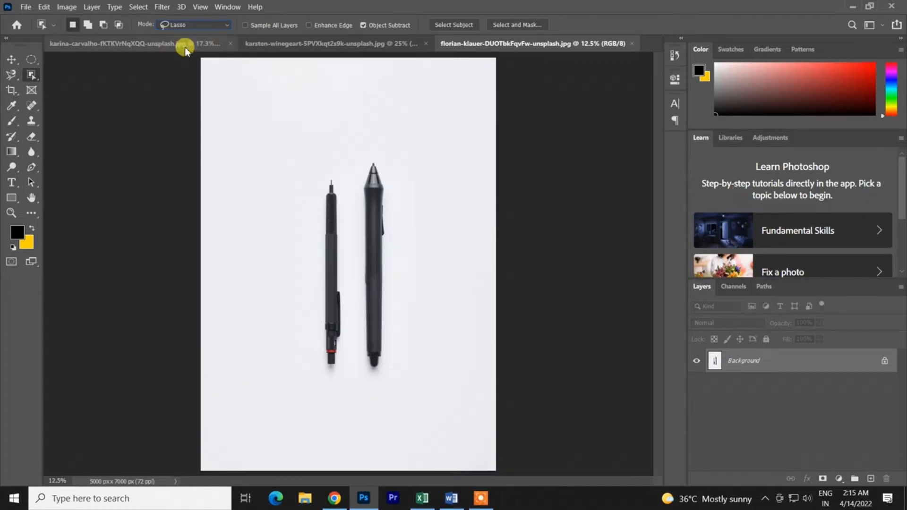
mouse_move(329, 167)
mouse_down()
mouse_move(314, 183)
mouse_move(275, 332)
mouse_move(319, 391)
mouse_move(336, 384)
mouse_move(346, 359)
mouse_move(351, 305)
mouse_move(326, 173)
mouse_up()
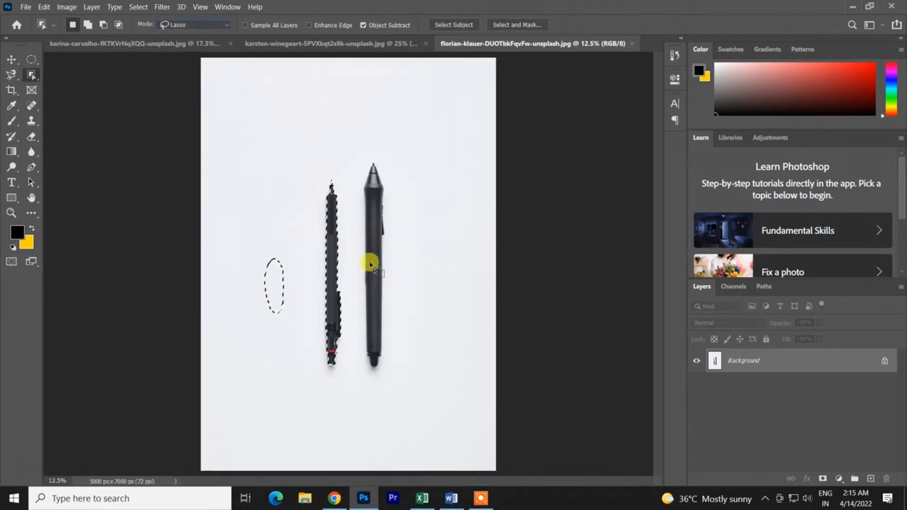
key(ctrl+z)
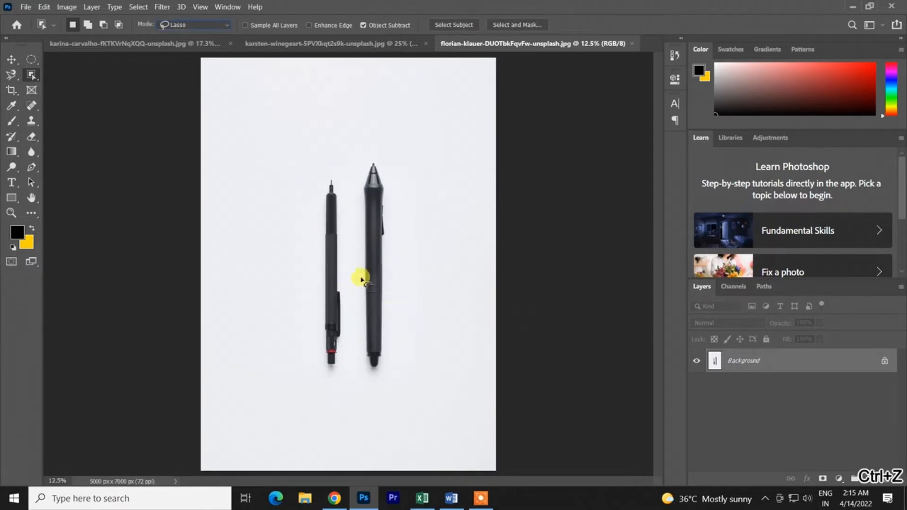
- Return the selection mode to Rectangle, try selecting an area around both pens, and undo the selection
click(222, 24)
click(207, 34)
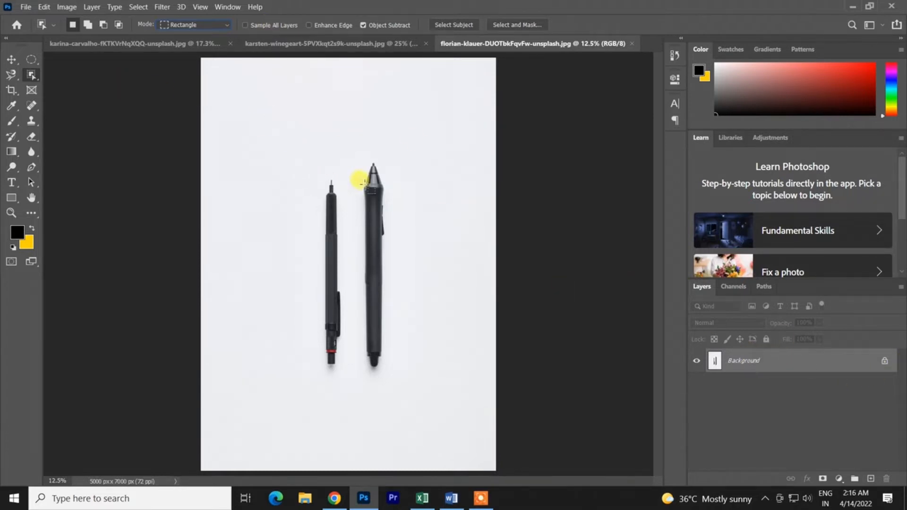
drag(266, 121, 433, 419)
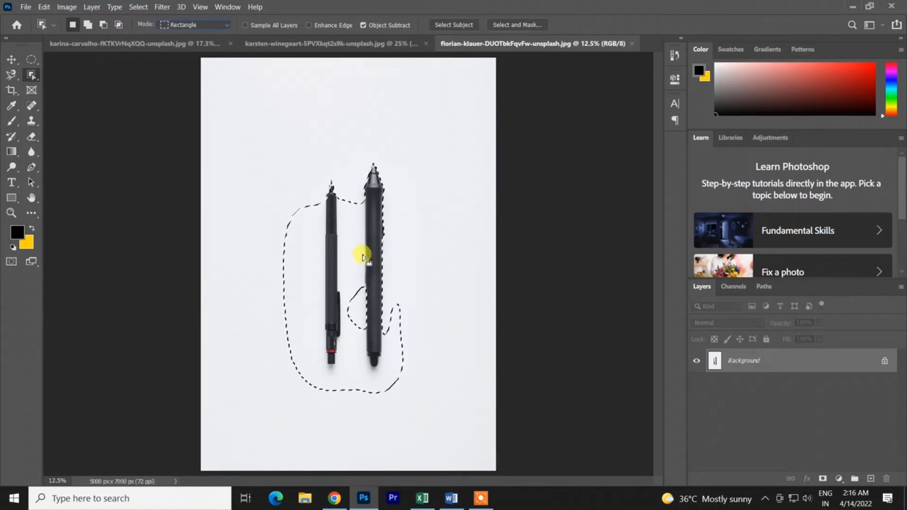
key(ctrl+z)
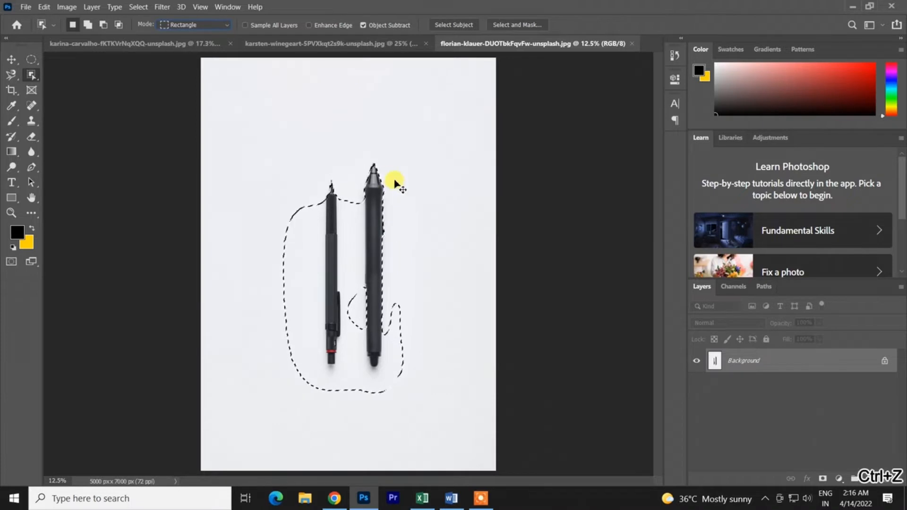
key(ctrl+z)
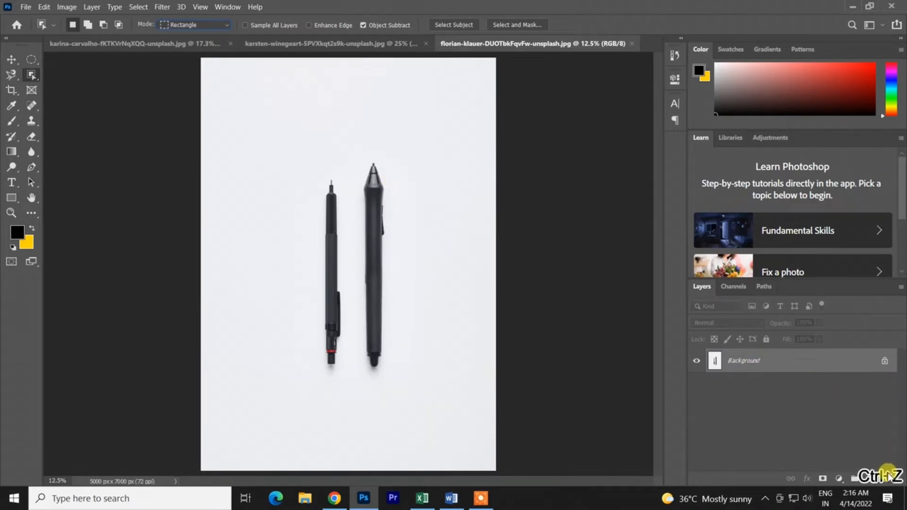
- Add a new empty layer and try to select the pens from it with a rectangle about 2970 by 5700 px
click(870, 479)
drag(251, 96, 426, 411)
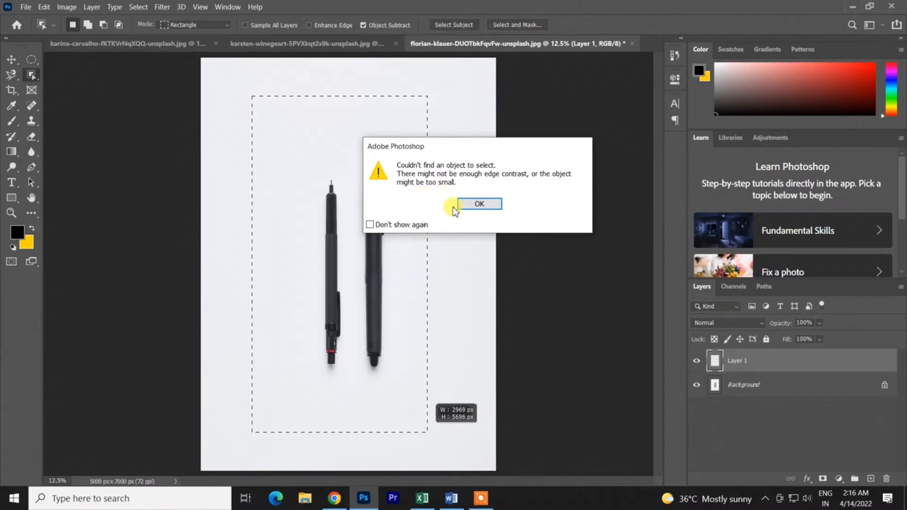
click(484, 206)
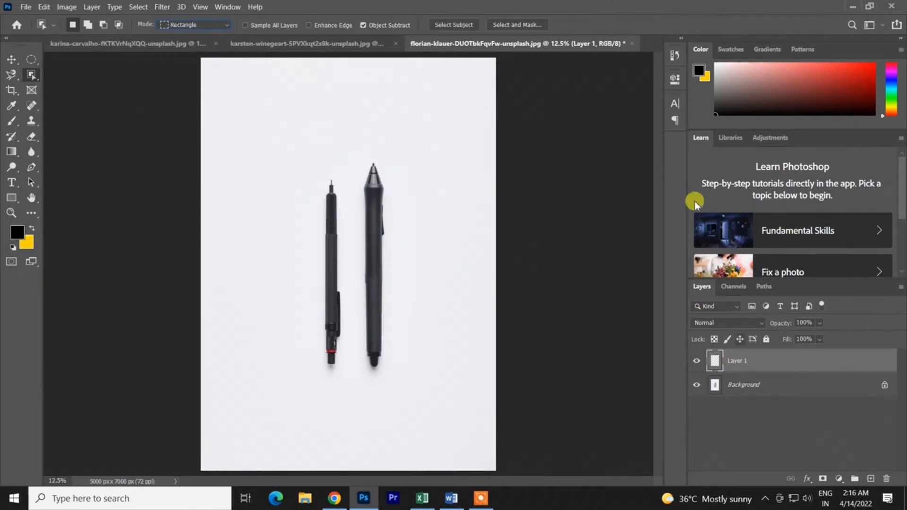
- Enable Sample All Layers and toggle the Background layer's visibility to compare it with the empty layer, leaving it shown
click(256, 28)
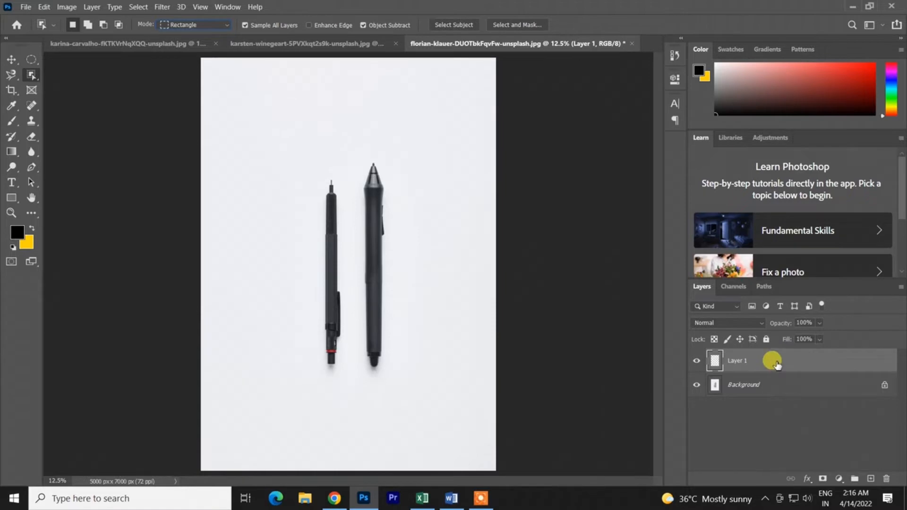
click(696, 385)
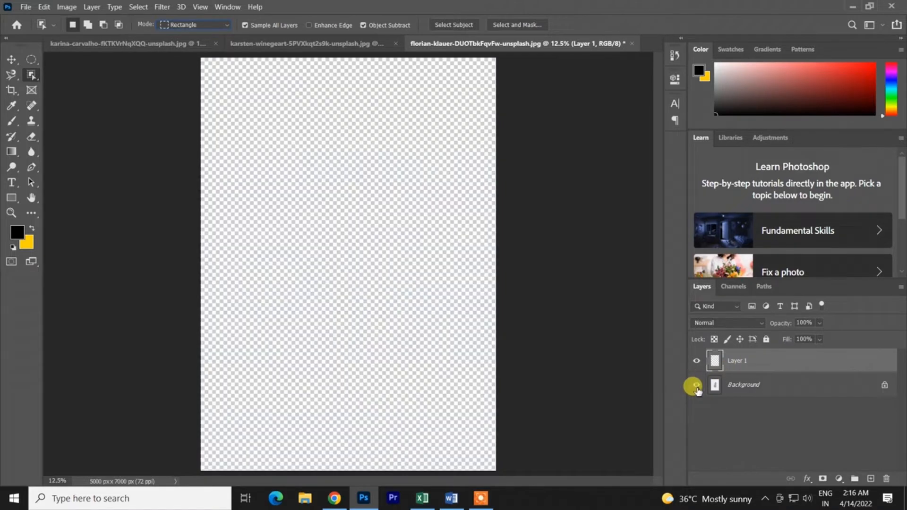
click(697, 385)
click(696, 386)
click(696, 385)
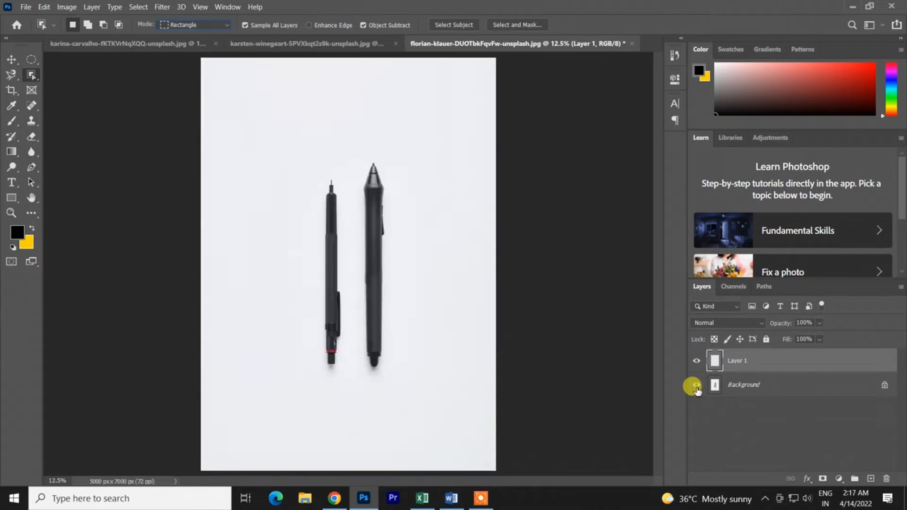
click(696, 385)
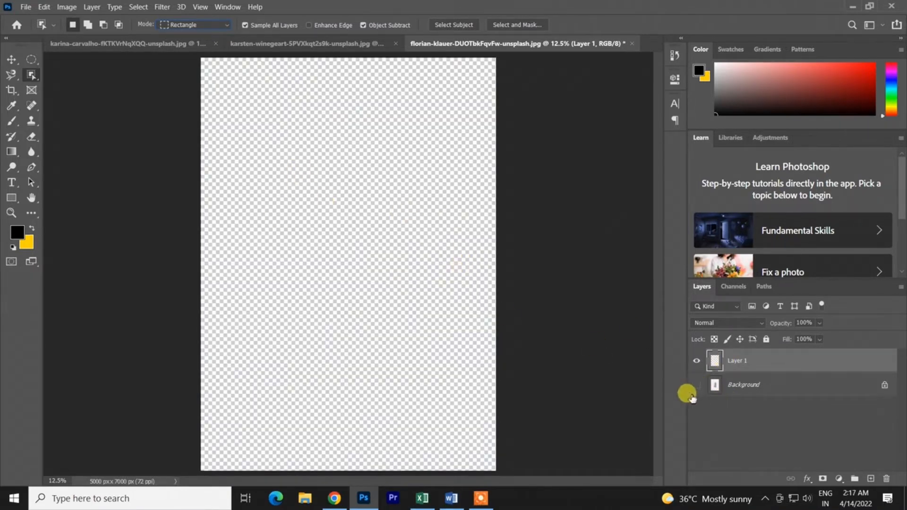
click(696, 386)
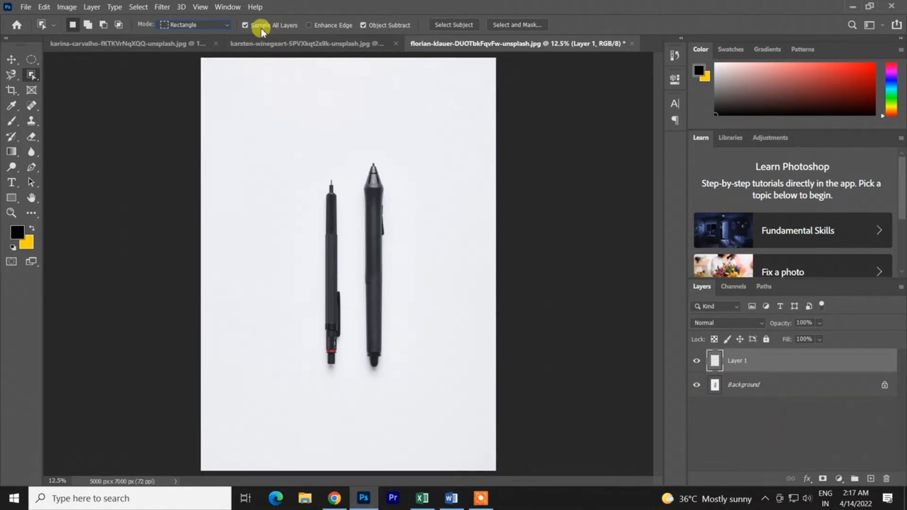
- Try two rectangular object selections around both pens while sampling all layers, undoing each one
drag(275, 130, 419, 402)
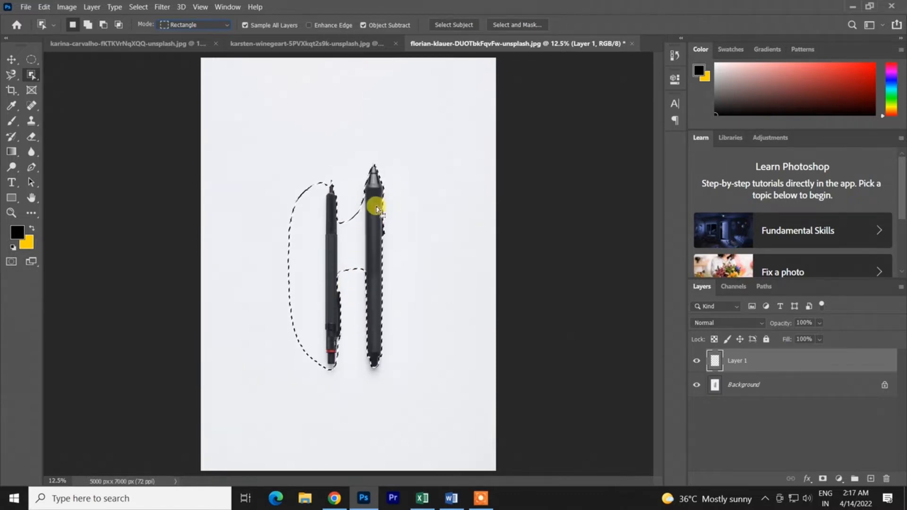
key(ctrl+z)
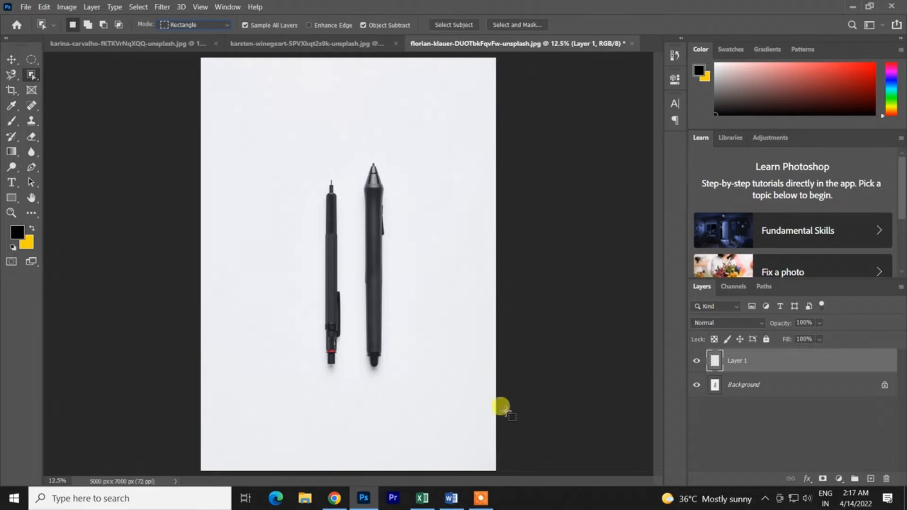
drag(271, 128, 469, 427)
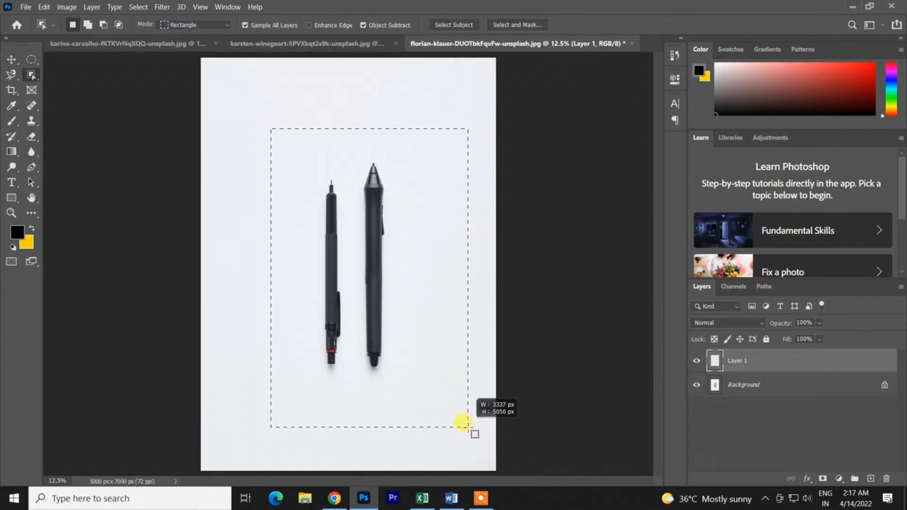
key(ctrl+z)
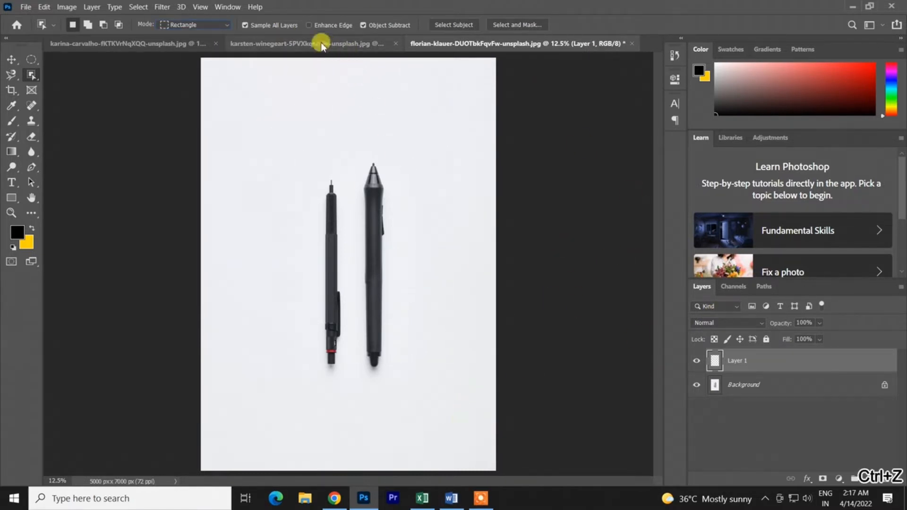
- Enable Enhance Edge, try a rectangular object selection around both pens, and undo the selection
click(317, 26)
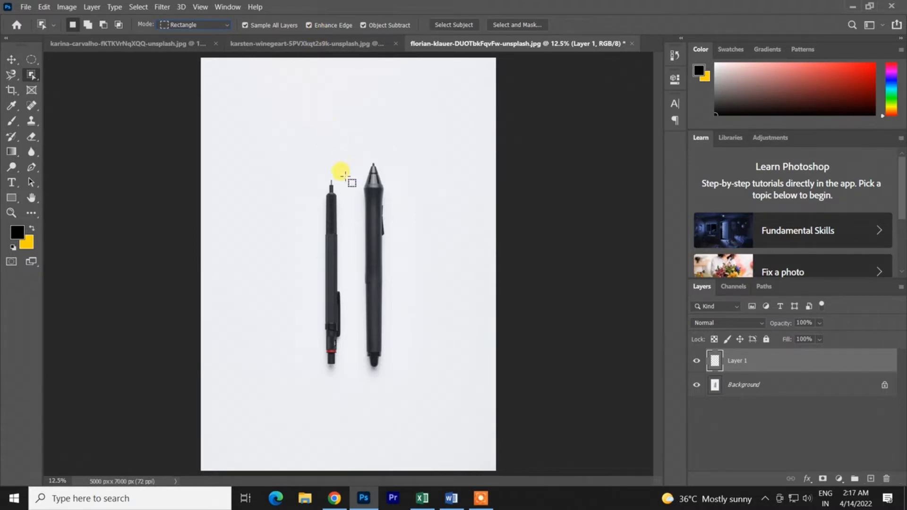
drag(279, 131, 476, 428)
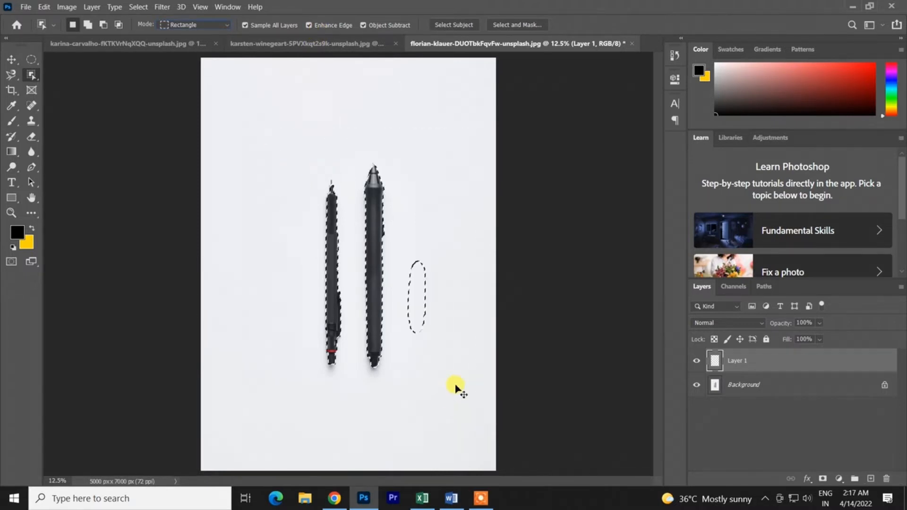
key(ctrl+z)
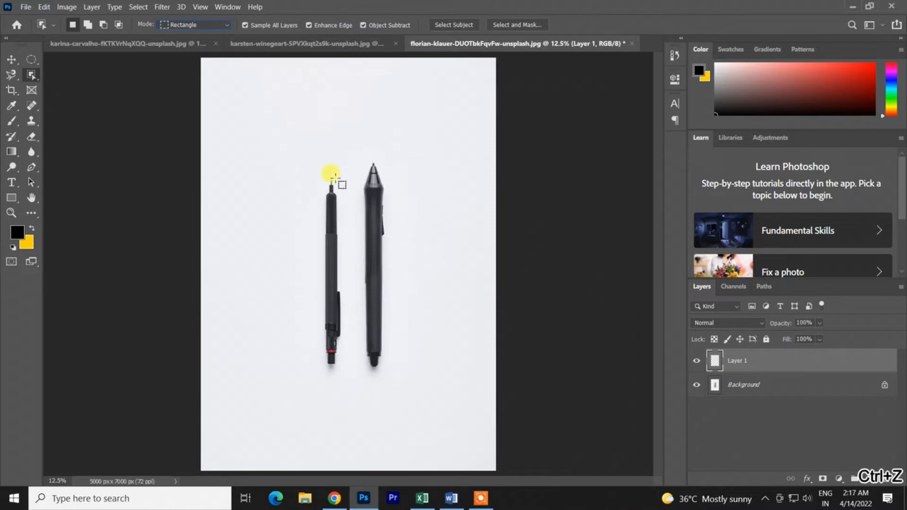
- Compare rectangular selections of both pens with Enhance Edge disabled and enabled again, undoing each selection
click(309, 25)
drag(269, 92, 444, 429)
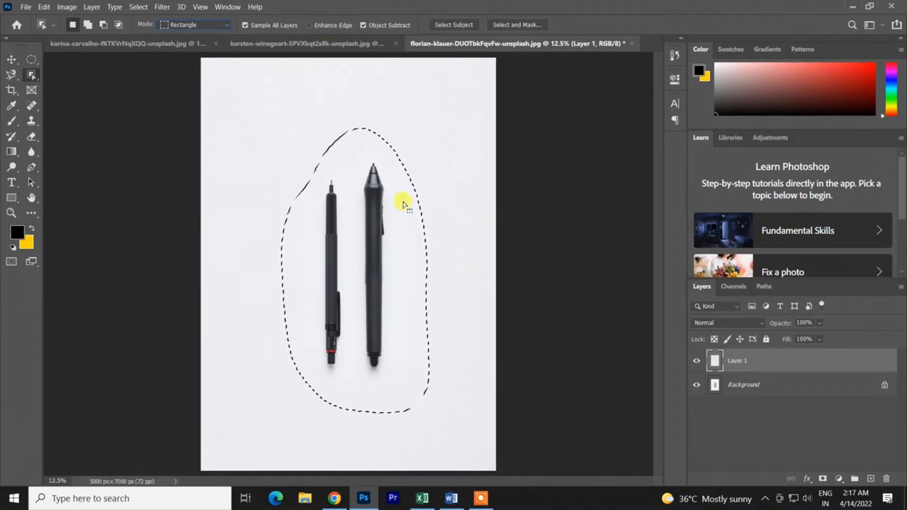
key(ctrl+z)
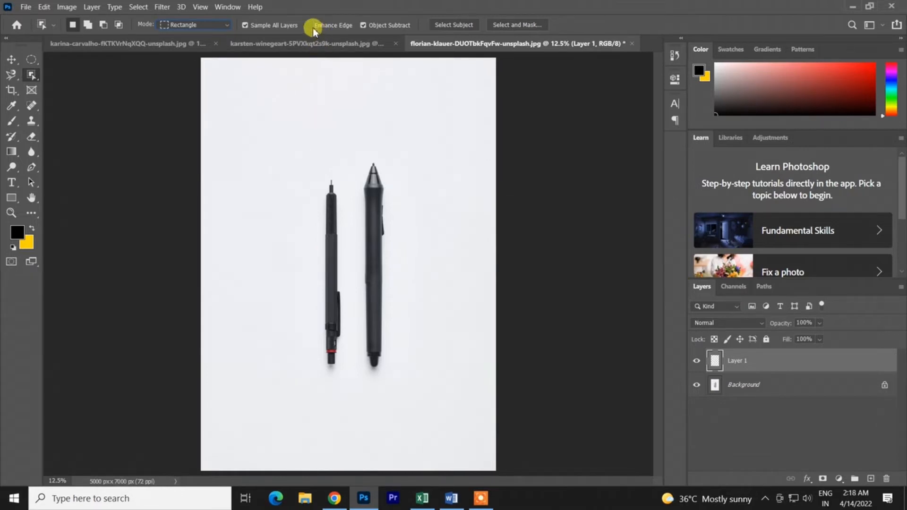
drag(284, 124, 419, 395)
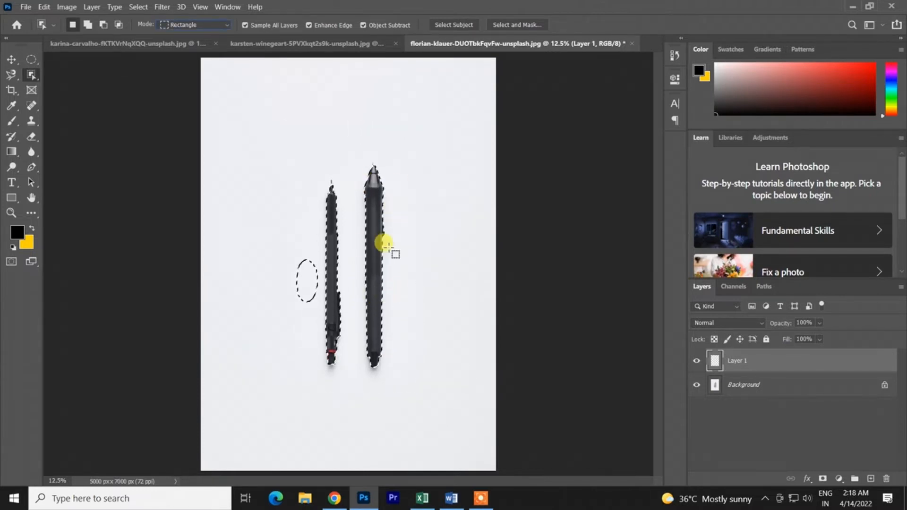
key(ctrl+z)
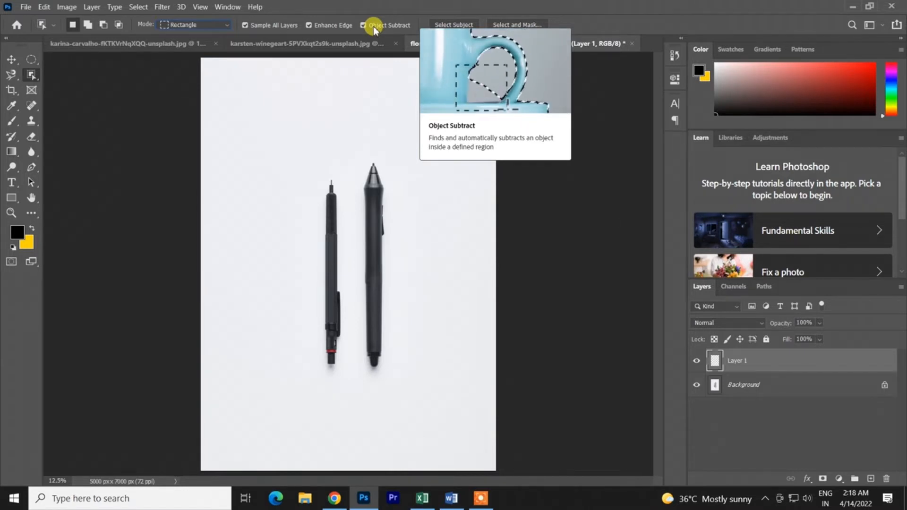
- Select both pens with a rectangle, try a rectangle about 1201 by 2120 px around the thick pen's lower end, and undo it
drag(304, 147, 427, 419)
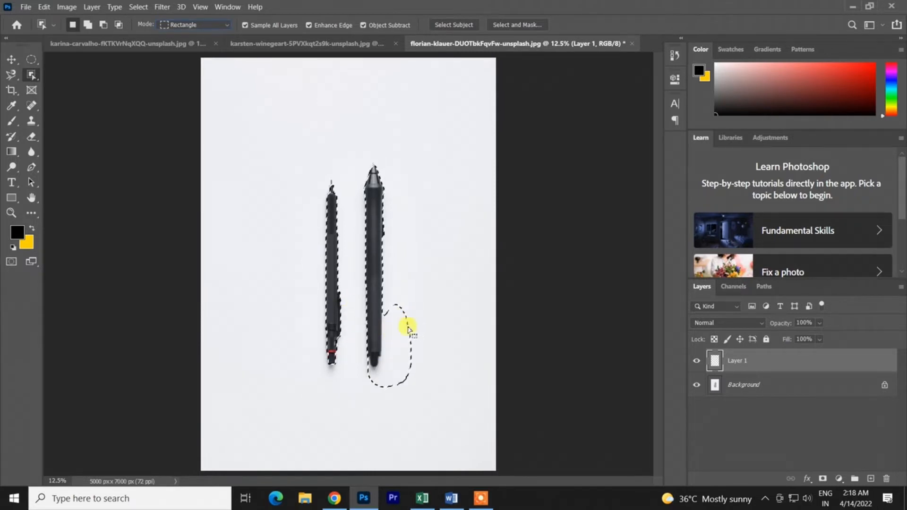
drag(435, 422, 364, 298)
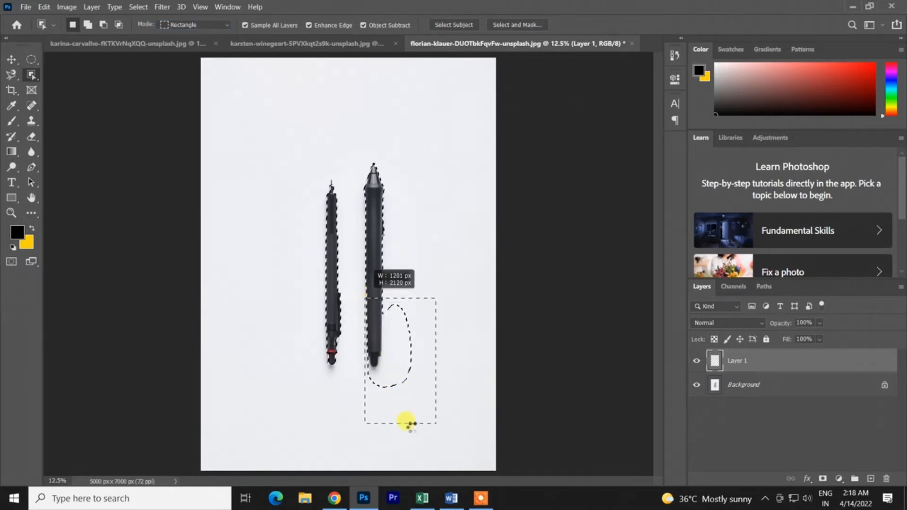
key(ctrl+z)
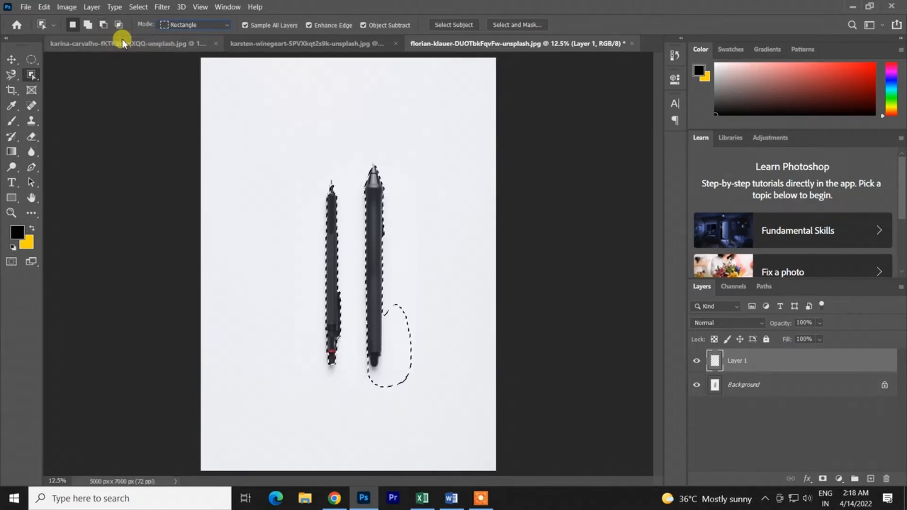
- Subtract the stray area beside the thick pen's lower end in three passes with Object Subtract enabled, and undo the selections
mouse_move(444, 418)
mouse_down()
mouse_move(365, 298)
mouse_move(352, 297)
mouse_up()
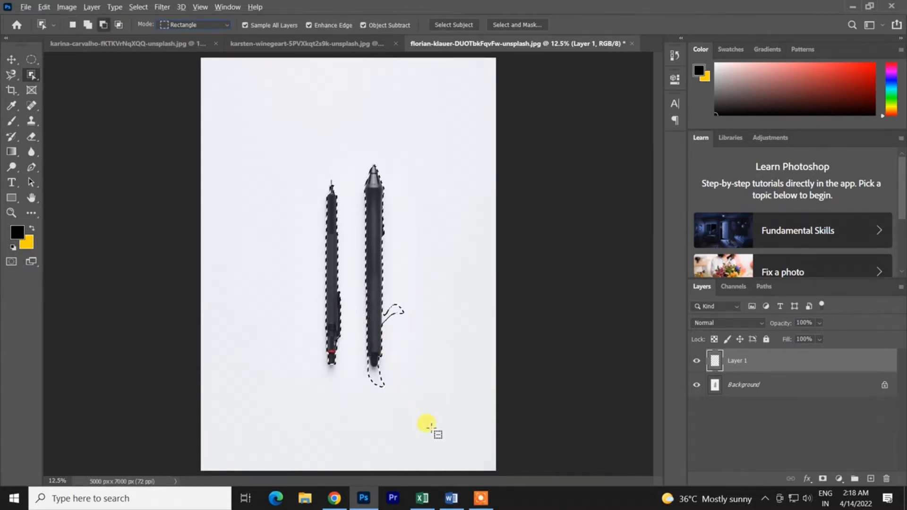
drag(439, 430, 354, 275)
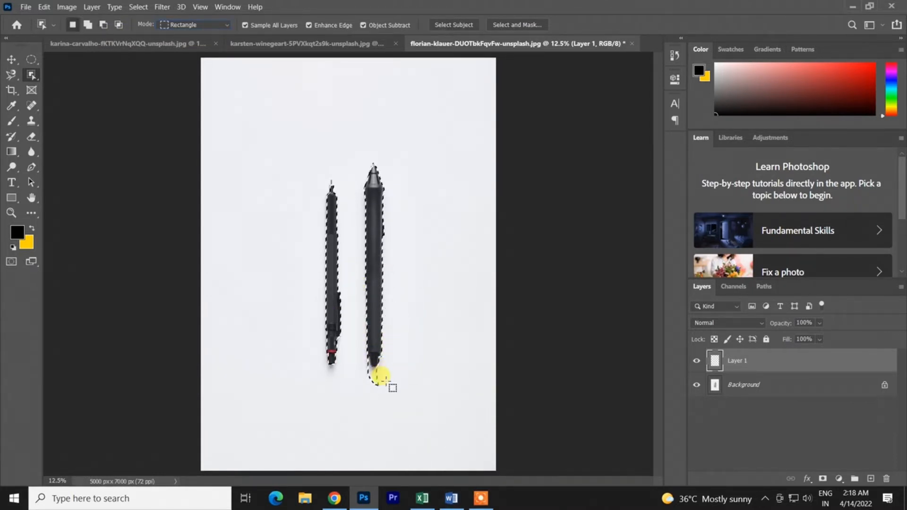
drag(410, 434, 350, 297)
key(ctrl+z)
key(ctrl+z)
key(ctrl+z)
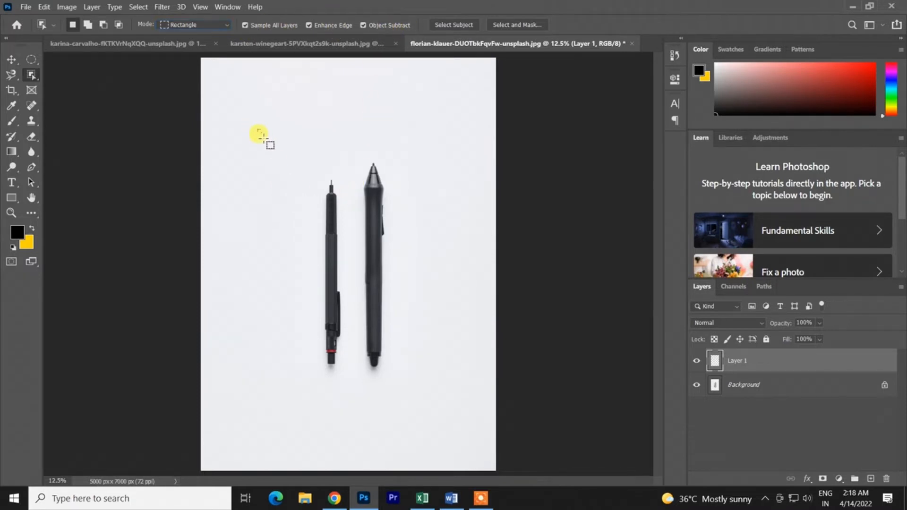
- Select both pens with a rectangle about 3049 by 4928 px and try subtracting the stray area around the thin pen
drag(258, 129, 438, 419)
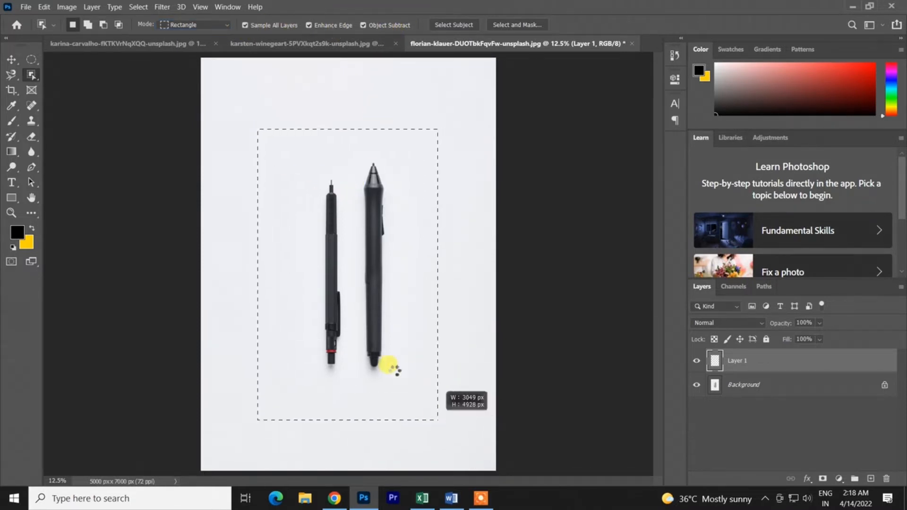
drag(390, 366, 388, 354)
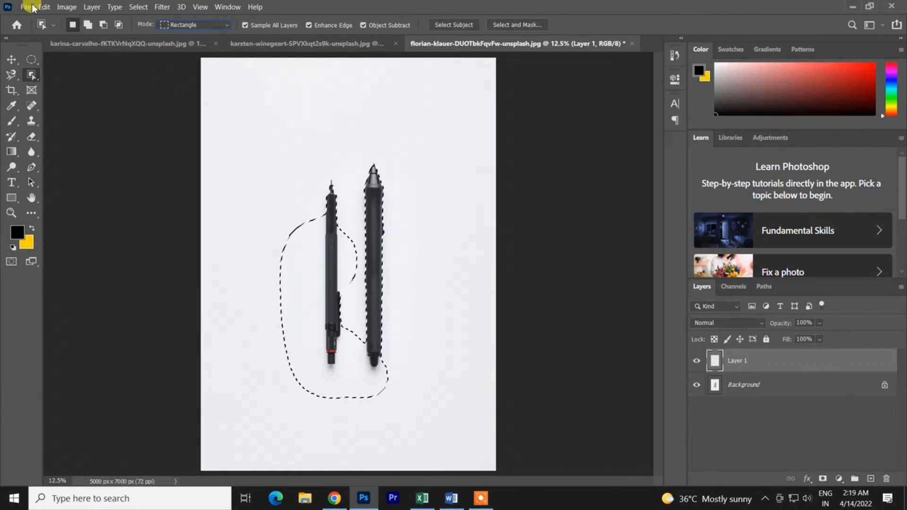
key(alt)
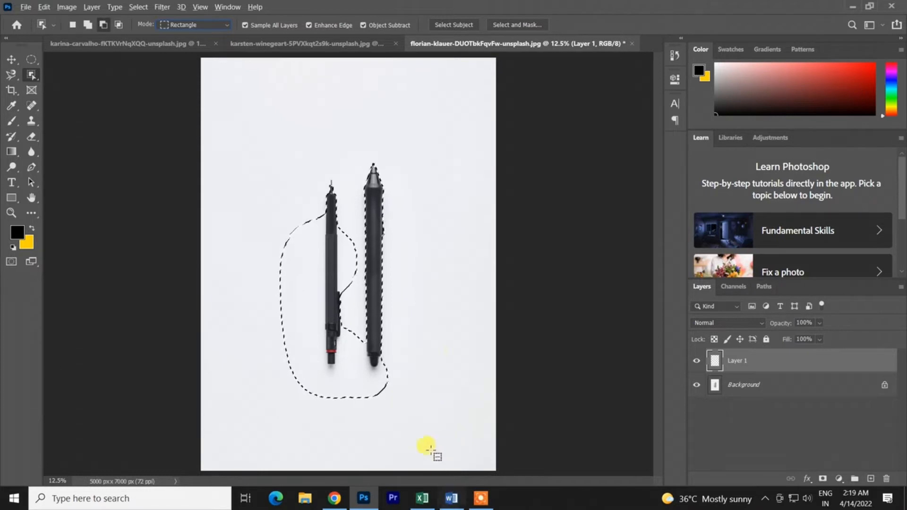
drag(420, 435, 230, 200)
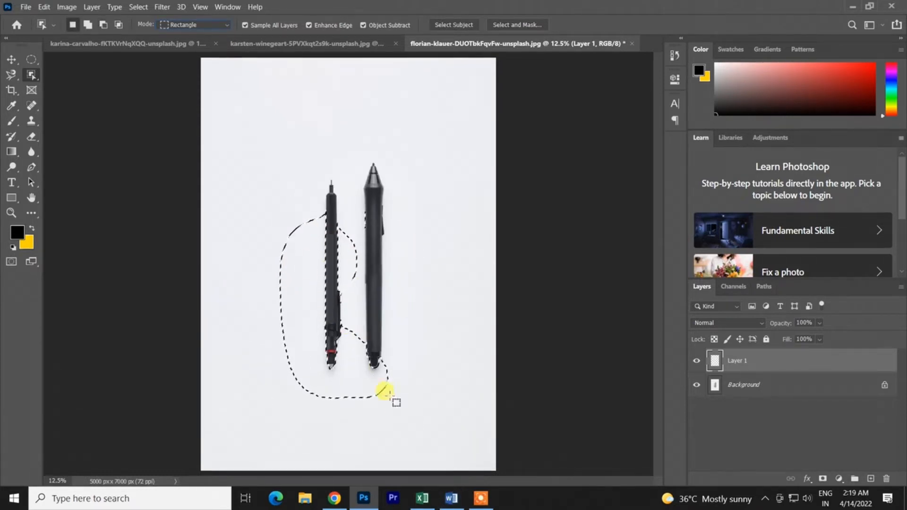
- Subtract more of the stray area around the pens with further rectangles, undo the last subtraction, and deselect everything
key(alt)
drag(390, 407, 194, 231)
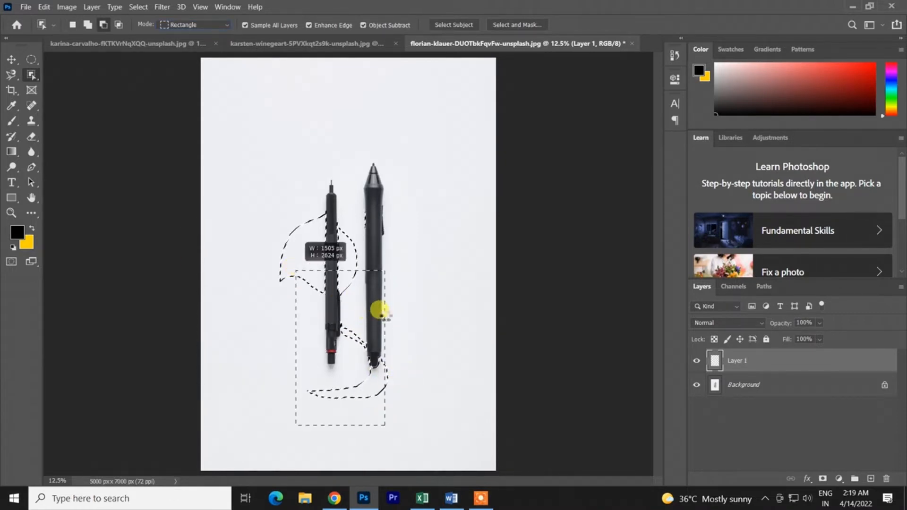
key(alt)
drag(396, 411, 362, 337)
key(ctrl+z)
key(ctrl+d)
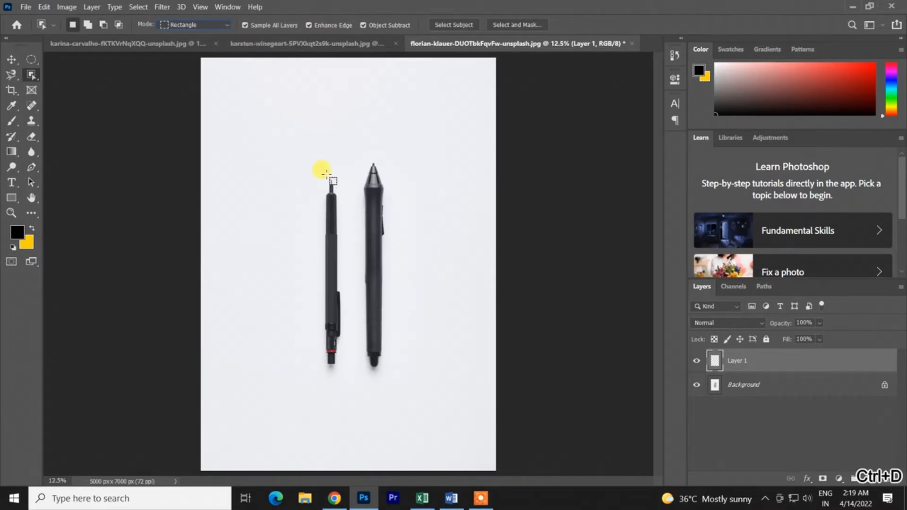
- Try a rectangular selection around the thin pen alone and another around both pens, undoing each one
drag(308, 170, 344, 349)
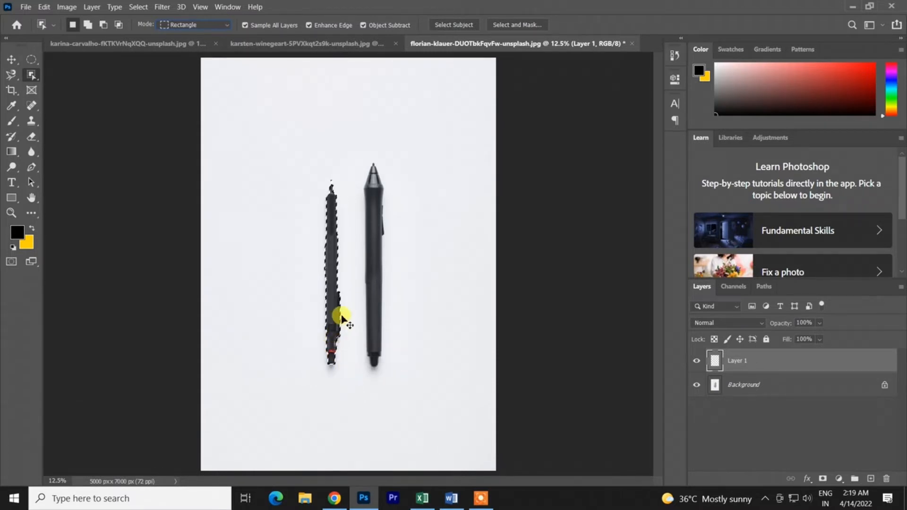
key(ctrl+z)
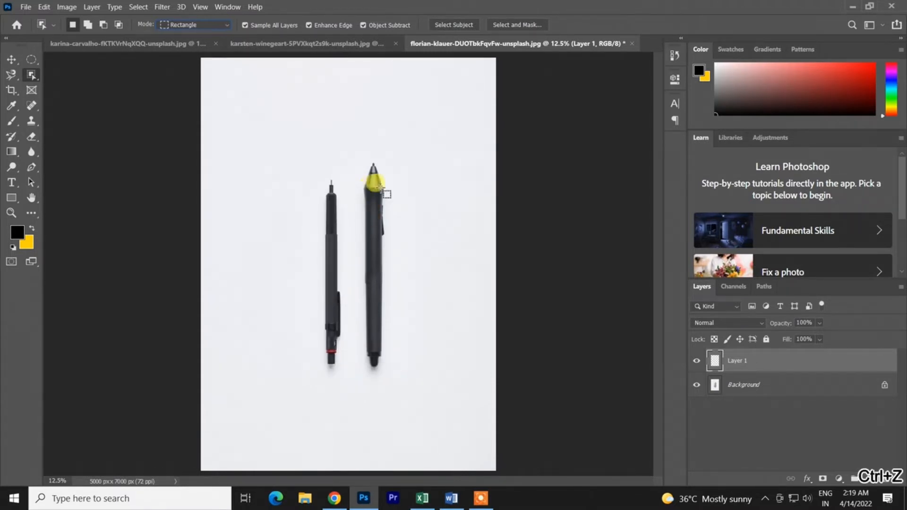
drag(301, 141, 435, 419)
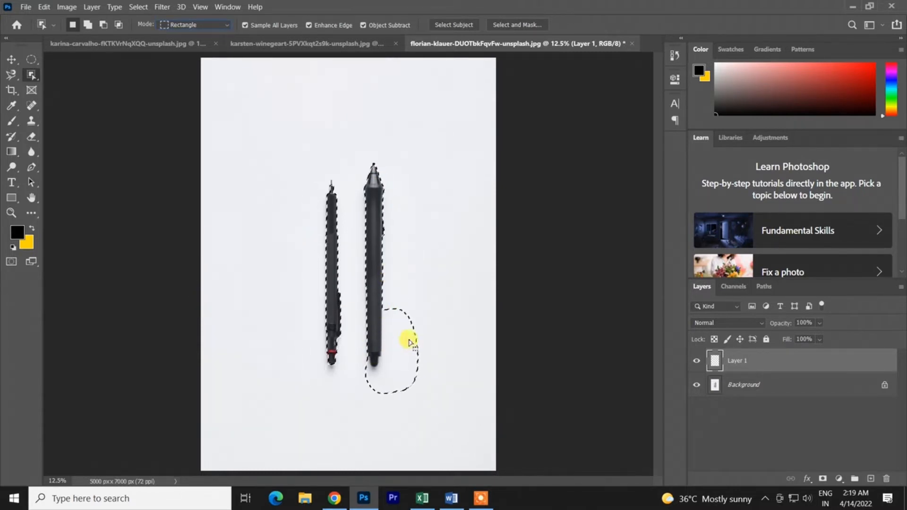
key(ctrl+z)
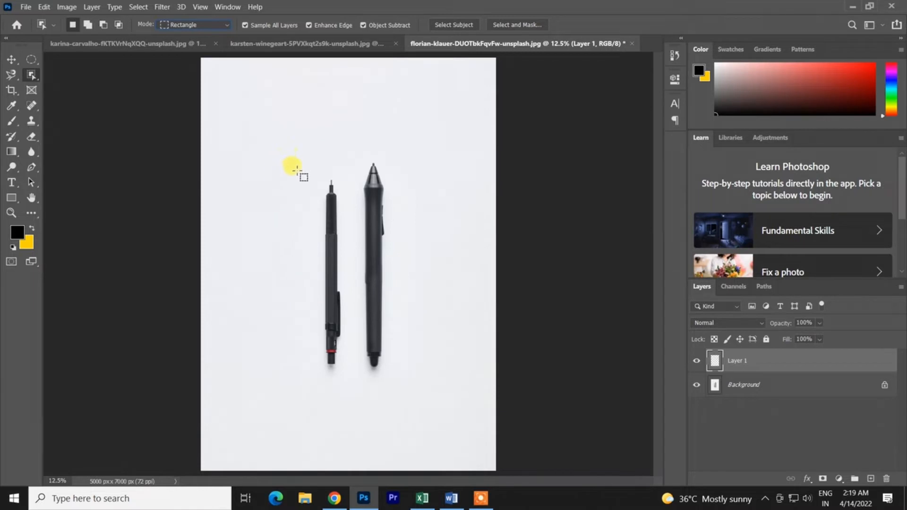
- Select the thin pen, try replacing it with the thick pen, undo that, add the thick pen instead, and undo the selections
drag(296, 173, 359, 383)
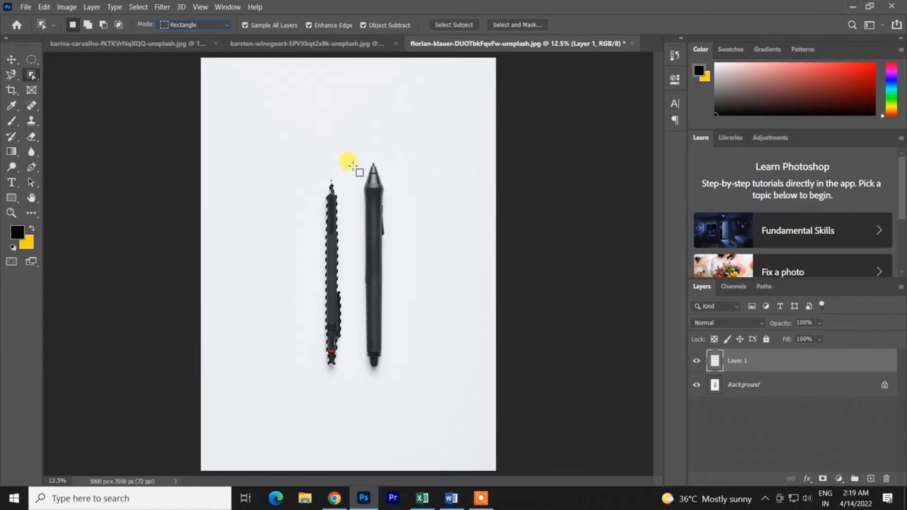
drag(348, 155, 435, 375)
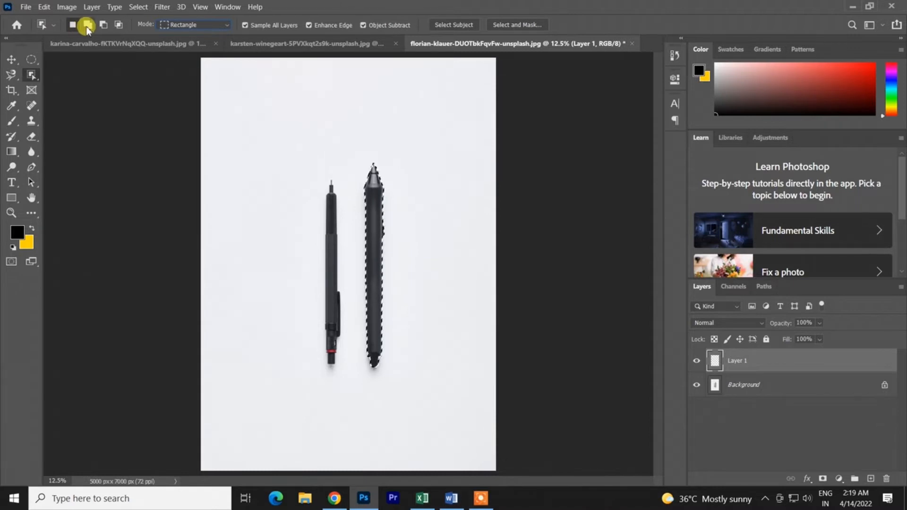
key(ctrl+z)
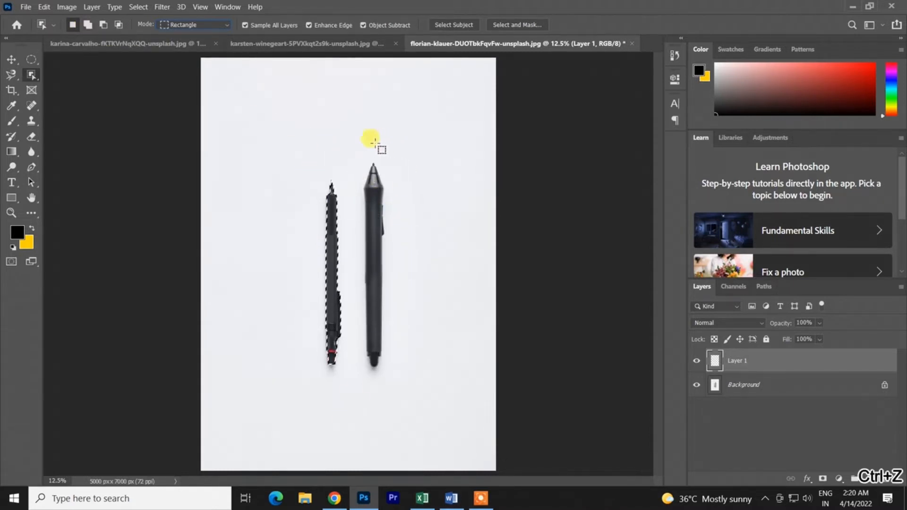
drag(353, 154, 463, 388)
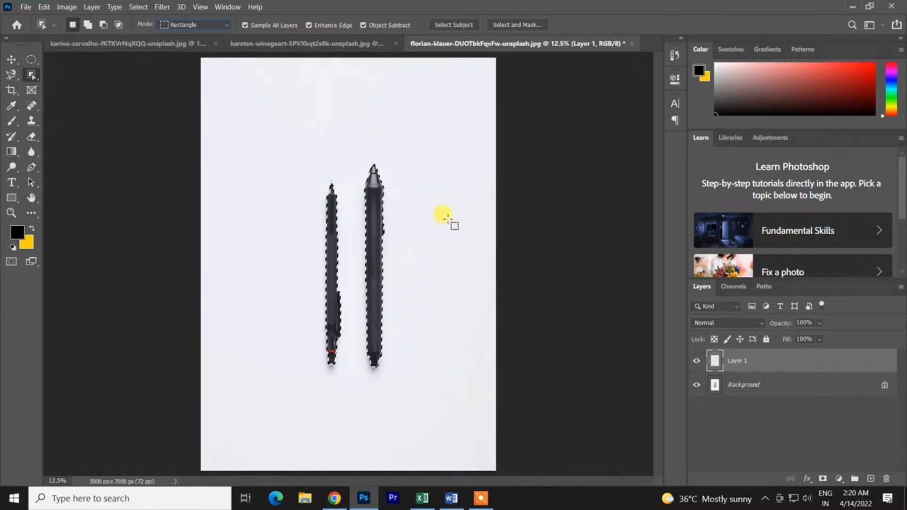
key(ctrl+z)
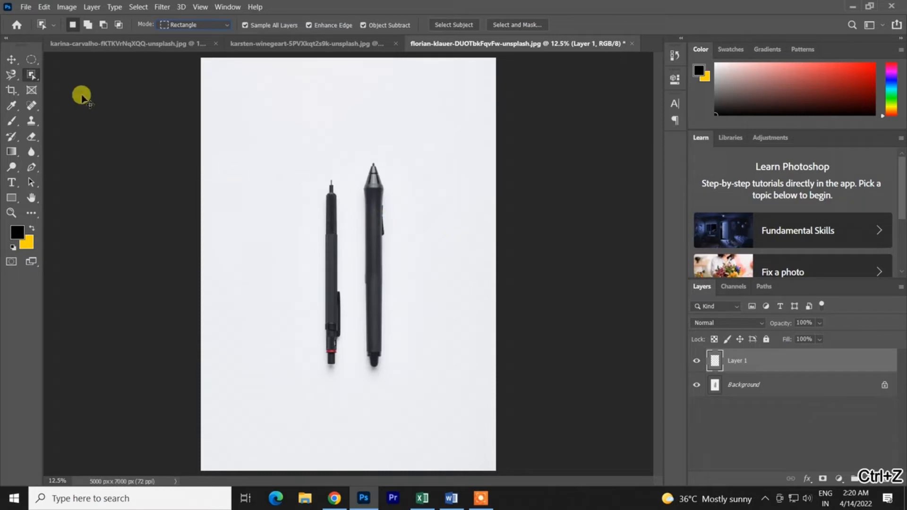
- Select both pens automatically with Select Subject and undo the selection
right_click(33, 73)
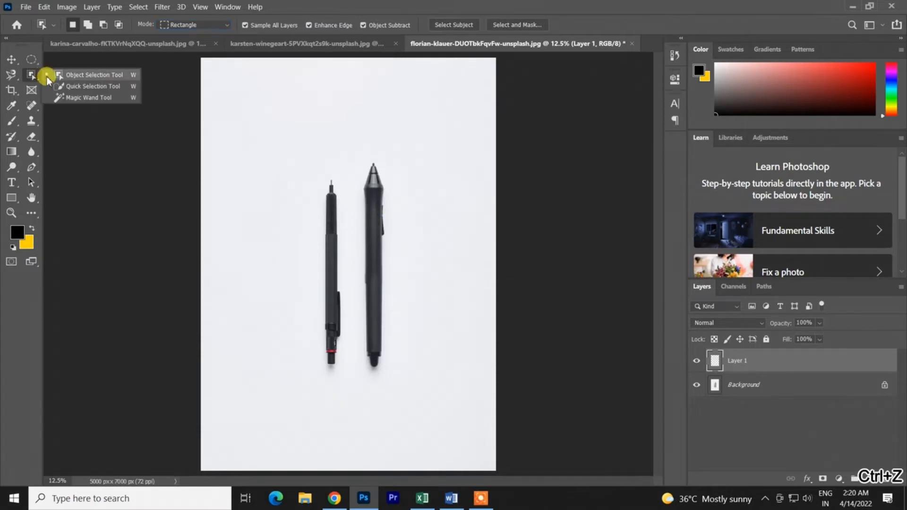
click(458, 30)
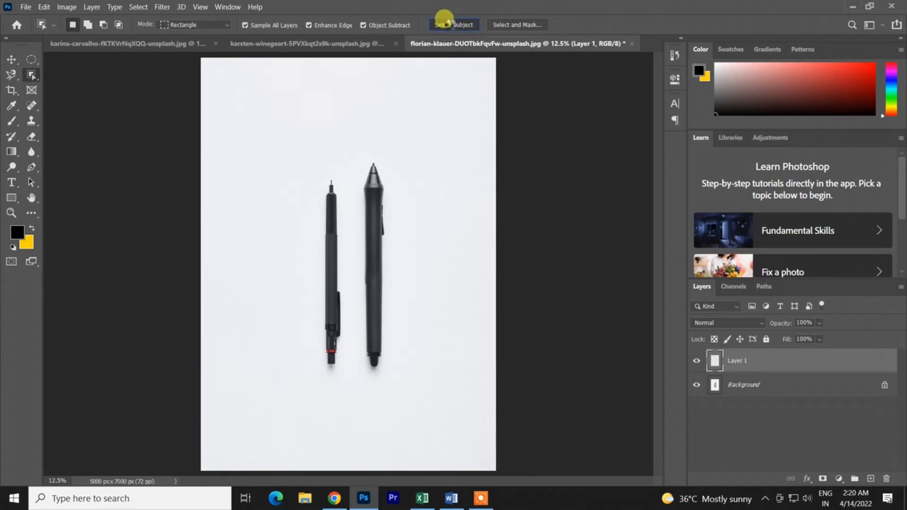
key(ctrl+z)
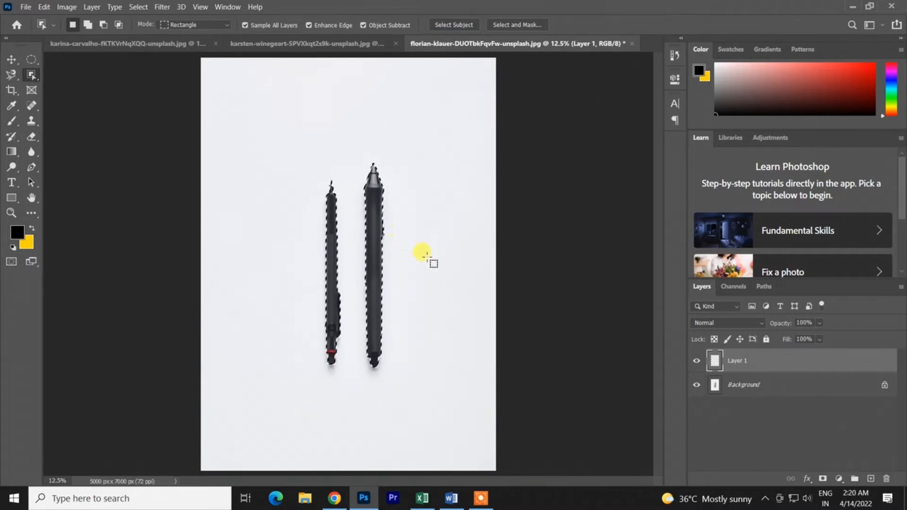
key(ctrl+z)
- Switch to the Quick Selection tool and the Magic Wand tool to view their options, and return to the Object Selection tool
right_click(31, 74)
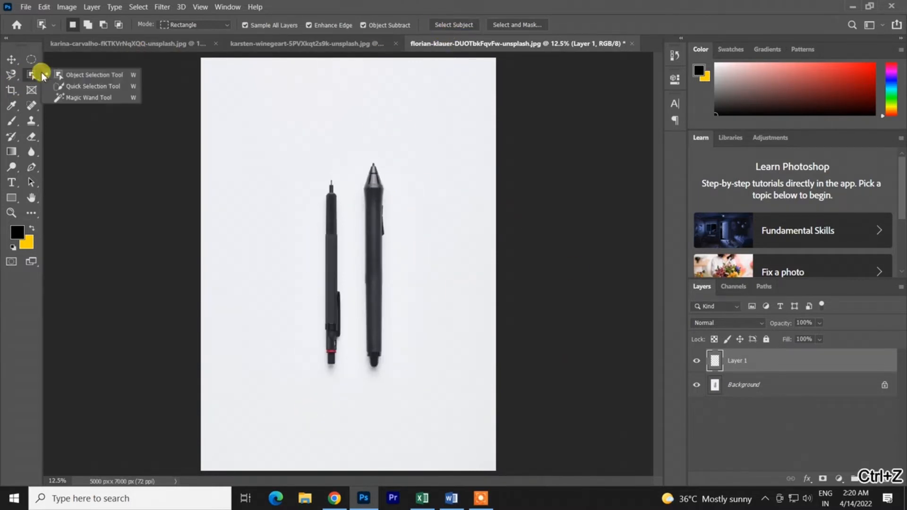
click(71, 86)
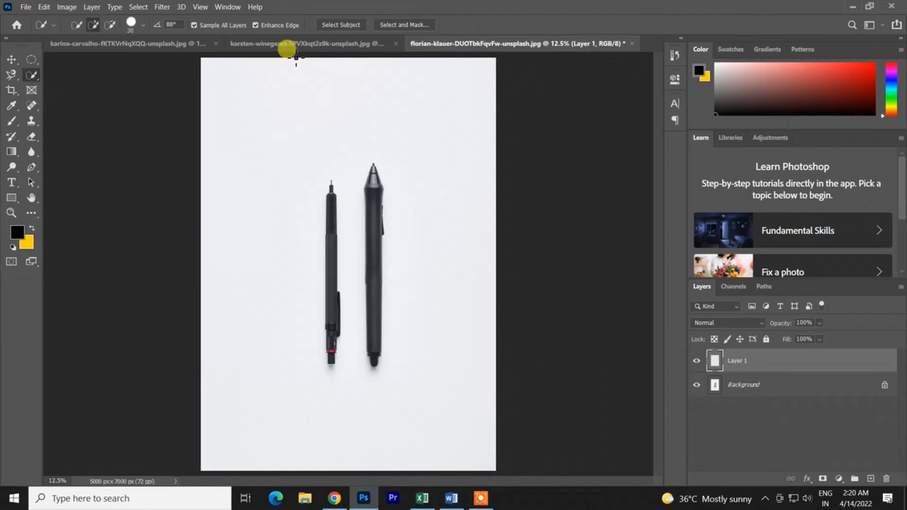
right_click(33, 75)
click(66, 97)
right_click(41, 72)
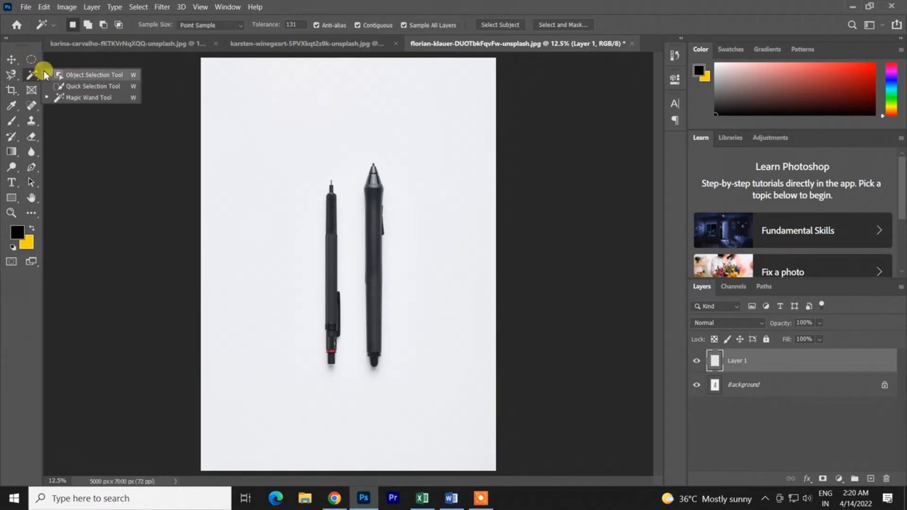
click(63, 75)
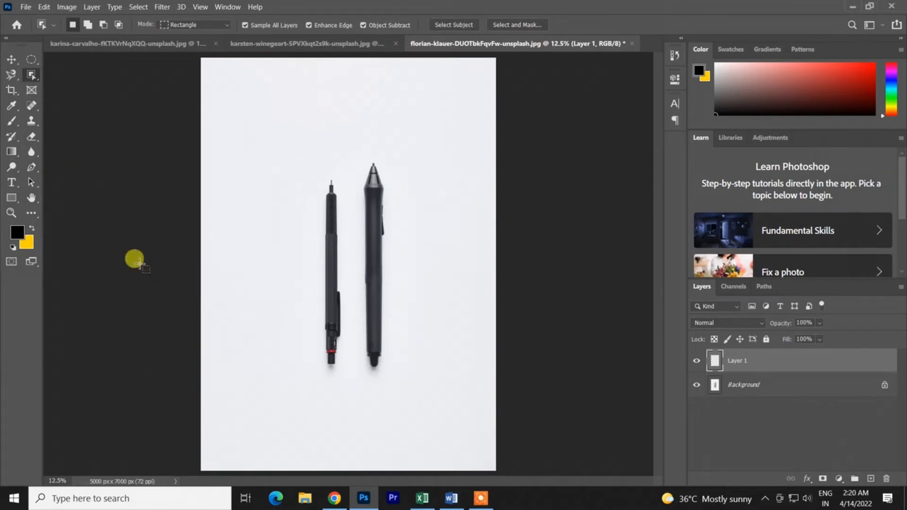
- Switch to the karina-carvalho photo of the man above the rock and activate the Quick Selection tool
click(308, 43)
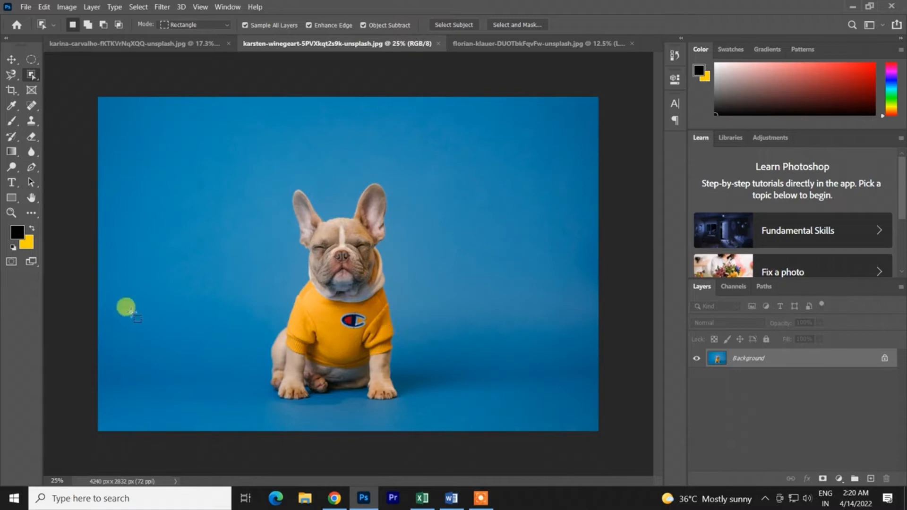
click(207, 43)
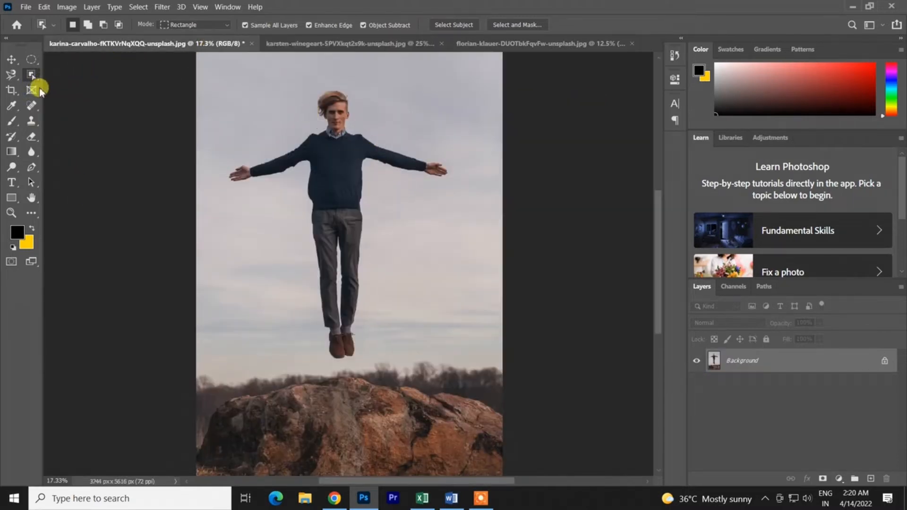
drag(35, 81, 108, 91)
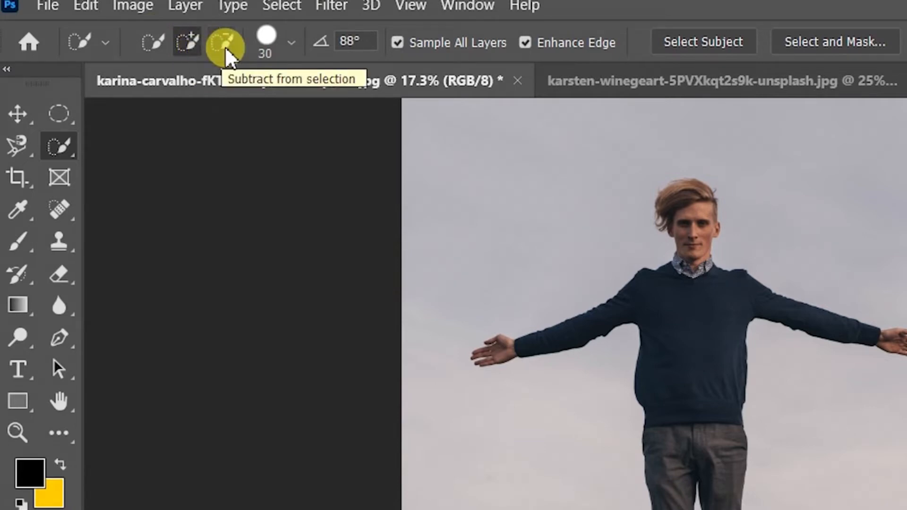
click(59, 114)
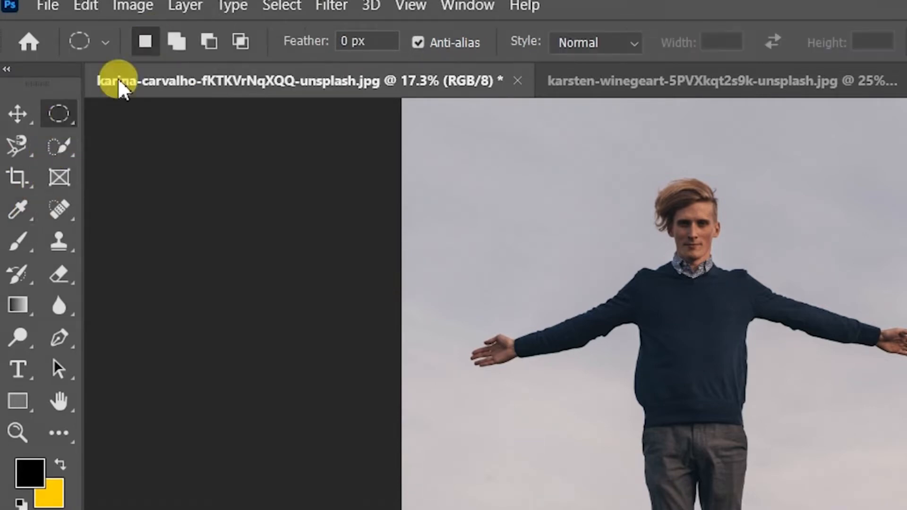
click(59, 146)
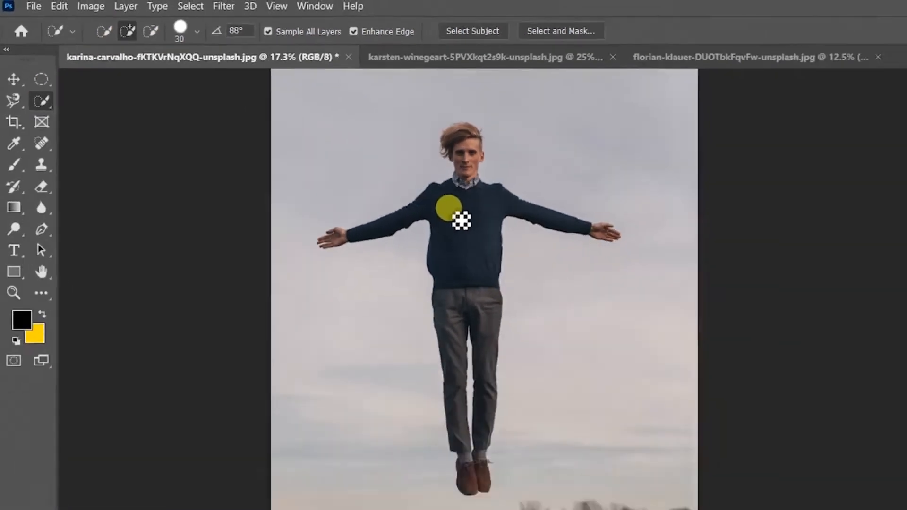
- Try quick-selecting the man's sweater and trousers with a brush stroke and undo the selection
key(ctrl+z)
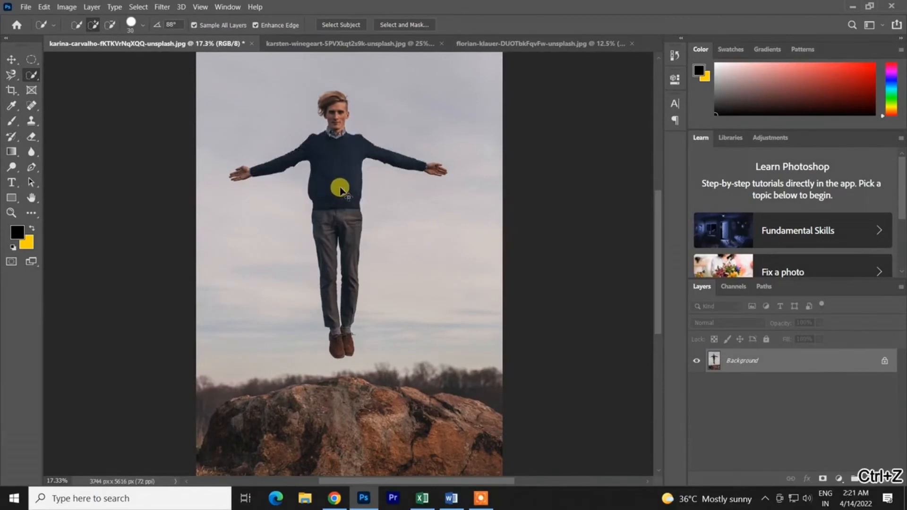
drag(335, 156, 334, 236)
key(ctrl+z)
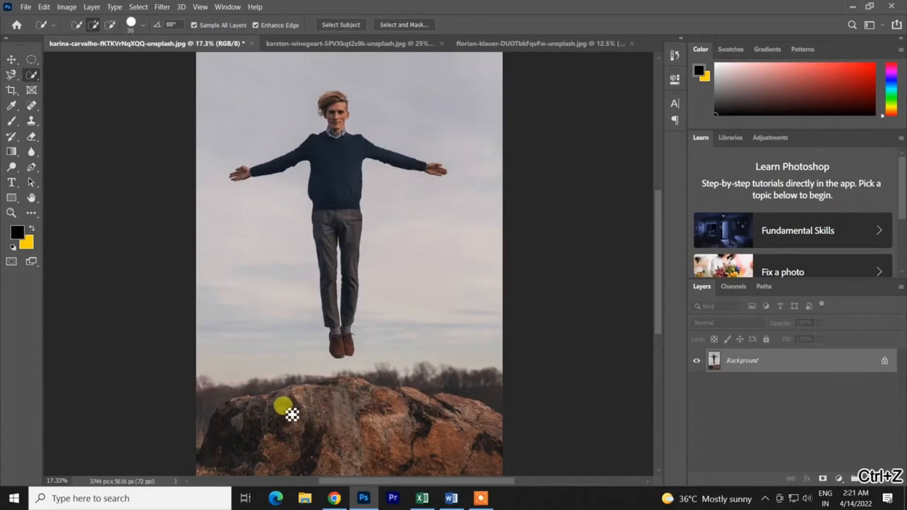
- Quick-select the whole rock and subtract a patch of background trees along its upper edge
mouse_move(289, 413)
mouse_down()
mouse_move(241, 420)
mouse_move(352, 386)
mouse_move(376, 405)
mouse_move(449, 409)
mouse_move(482, 431)
mouse_up()
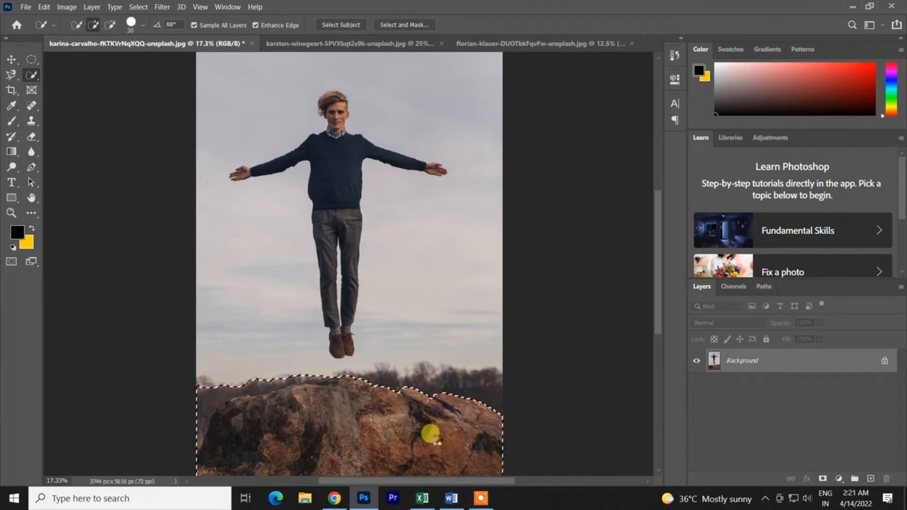
scroll(313, 389, up, 10)
scroll(322, 398, up, 8)
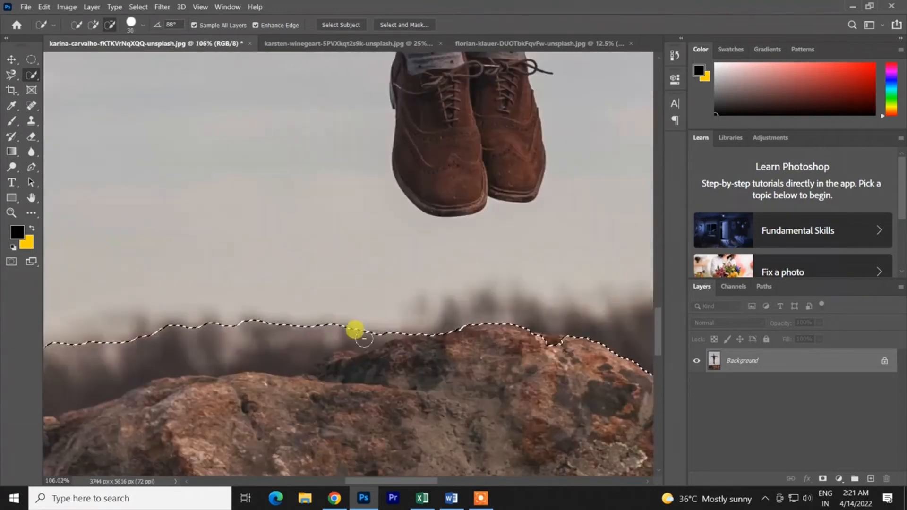
mouse_move(399, 338)
mouse_down()
mouse_move(400, 325)
mouse_move(333, 339)
mouse_move(381, 360)
mouse_move(326, 347)
mouse_up()
click(94, 24)
click(109, 25)
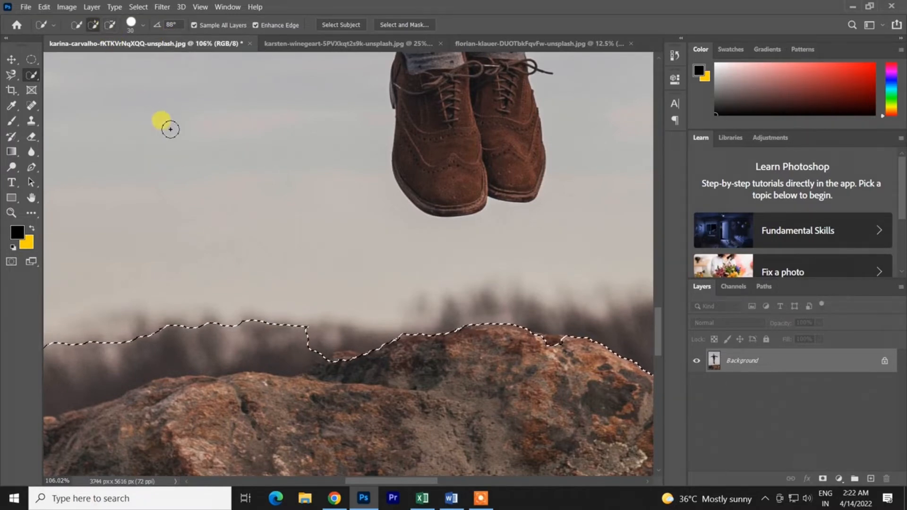
- Try adding to the selection above the rock, undo the selection edits, and copy the selected area to a new layer
mouse_move(258, 263)
mouse_down()
mouse_move(322, 322)
mouse_move(316, 338)
mouse_move(283, 350)
mouse_move(234, 343)
mouse_move(93, 376)
mouse_move(243, 356)
mouse_up()
scroll(243, 356, down, 3)
key(ctrl+j)
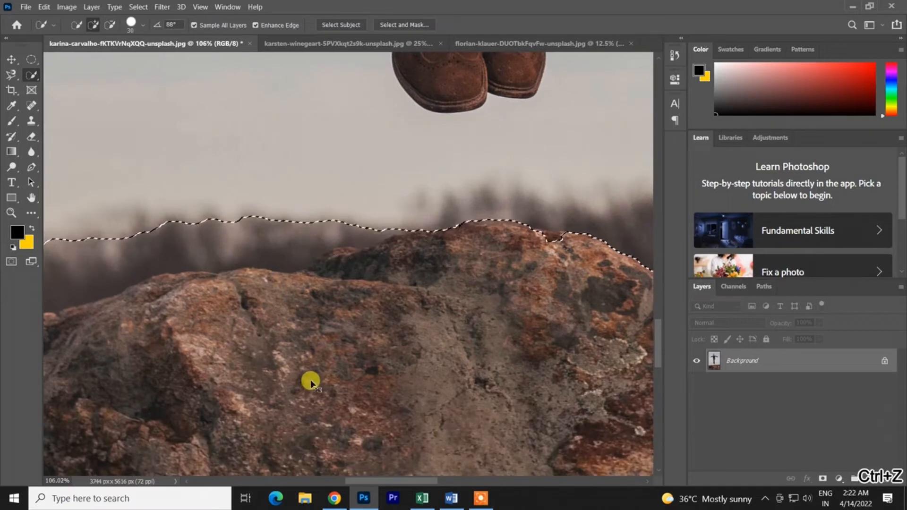
scroll(345, 320, down, 8)
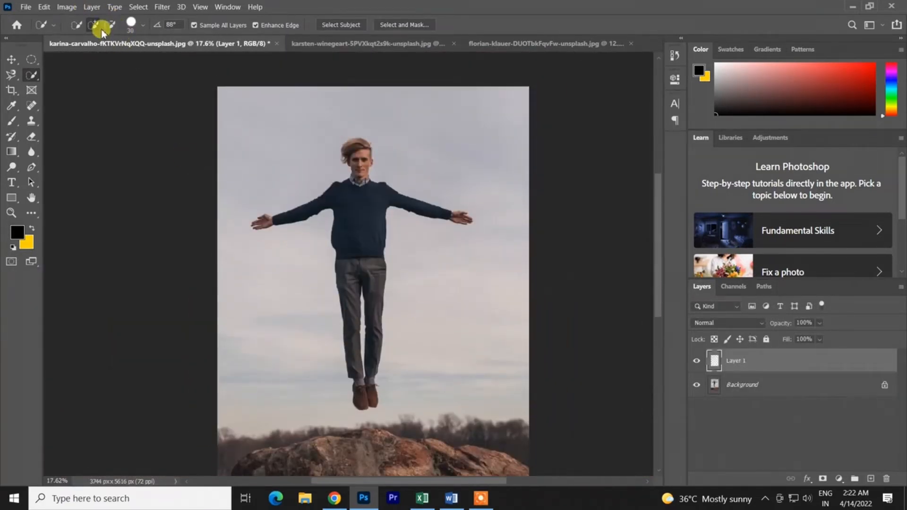
- Quick-select the man and set the selection brush to 11 px with 74% hardness
mouse_move(314, 189)
mouse_down()
mouse_move(459, 230)
mouse_move(365, 192)
mouse_move(376, 355)
mouse_up()
scroll(368, 364, up, 5)
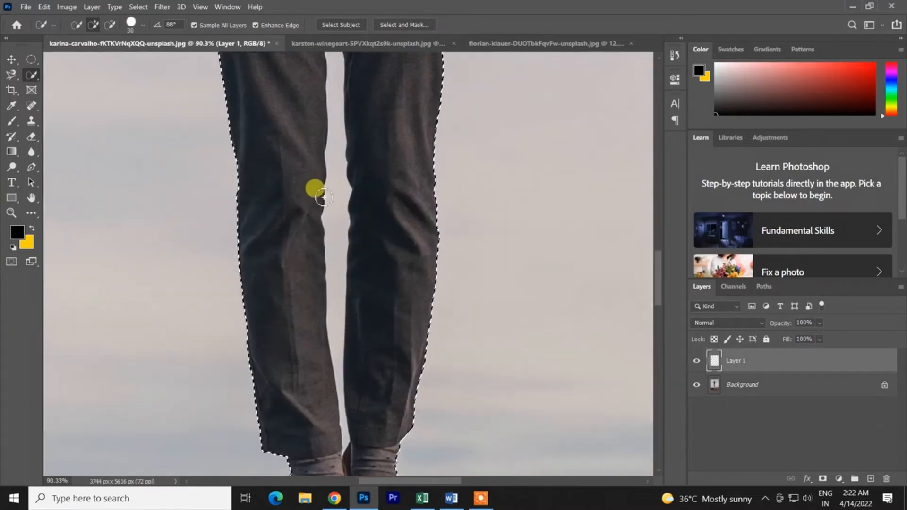
click(142, 26)
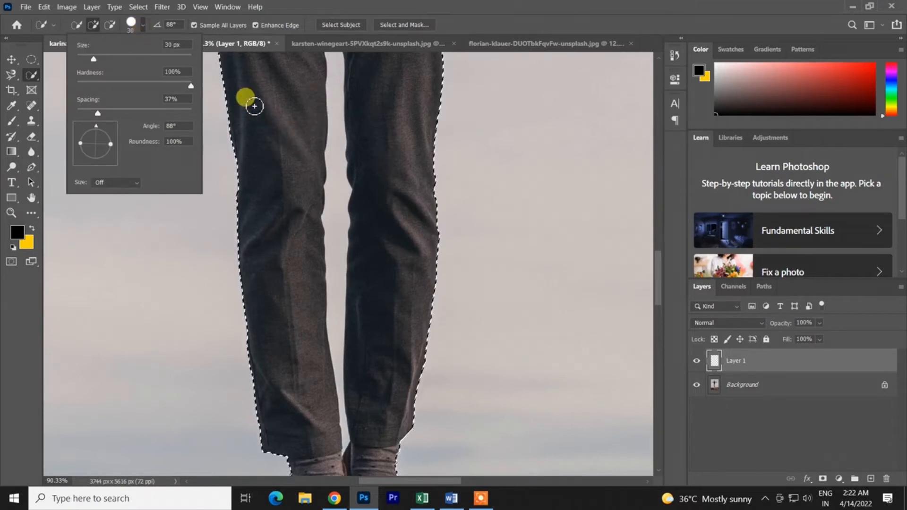
drag(93, 58, 88, 75)
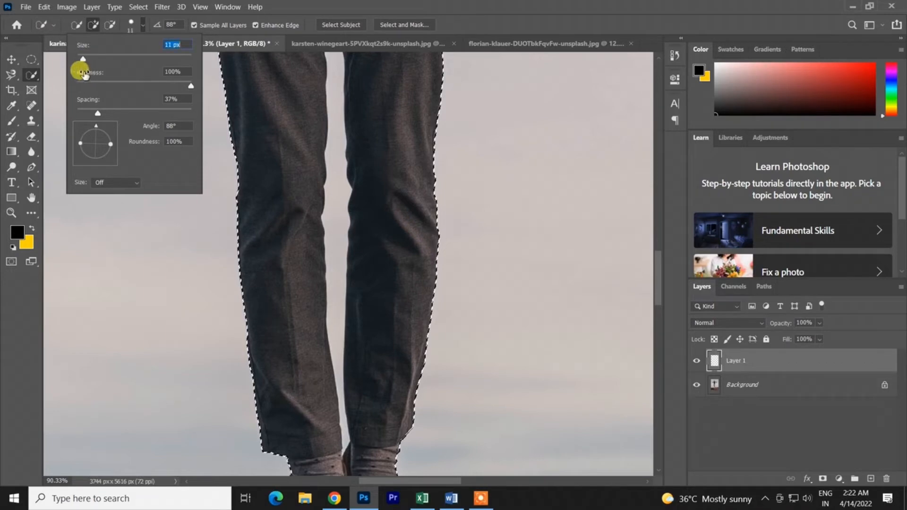
drag(190, 85, 162, 85)
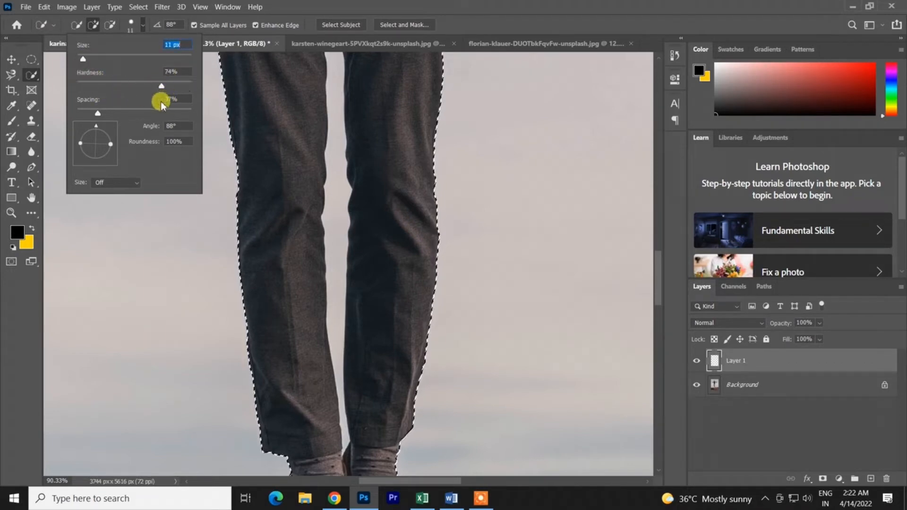
- Subtract the sky gap between the man's trouser legs from the selection
alt+click(330, 175)
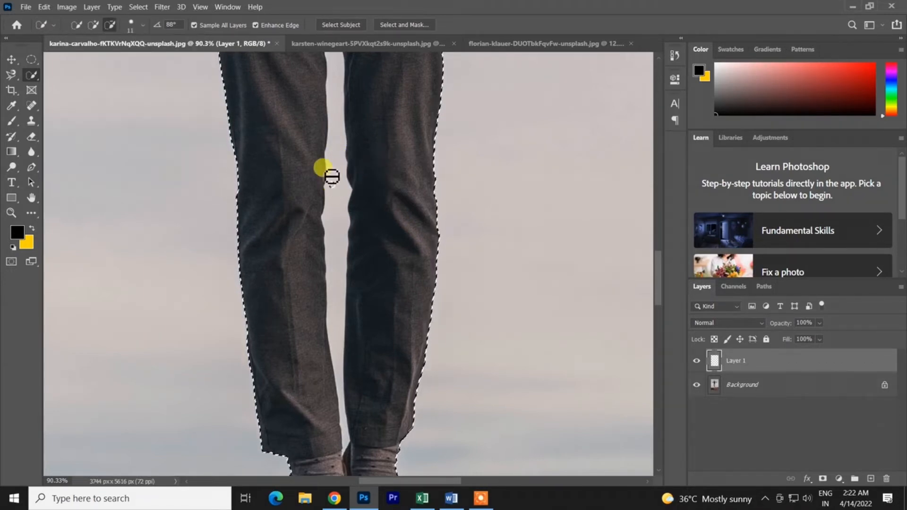
mouse_move(331, 176)
mouse_down()
mouse_move(329, 137)
mouse_move(347, 173)
mouse_move(345, 227)
mouse_move(320, 205)
mouse_move(316, 217)
mouse_move(326, 235)
mouse_move(327, 222)
mouse_move(328, 241)
mouse_move(326, 217)
mouse_up()
scroll(343, 230, up, 2)
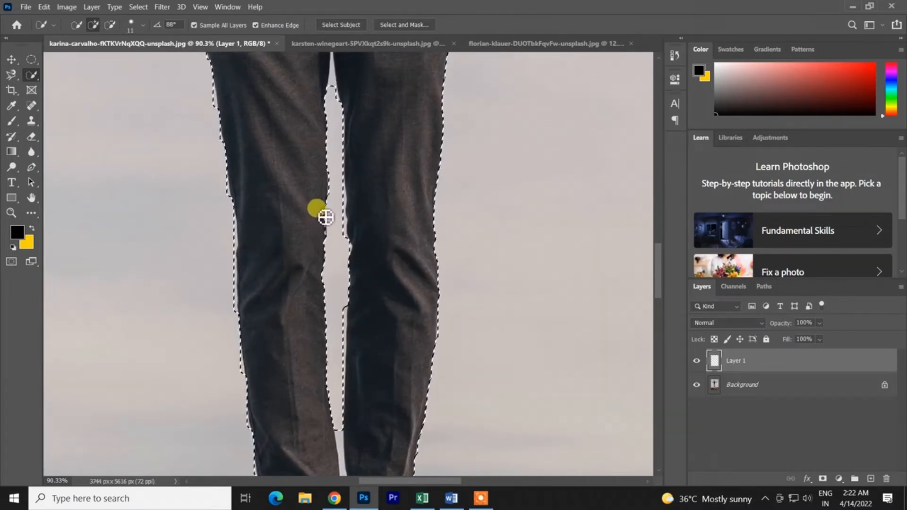
scroll(363, 211, up, 5)
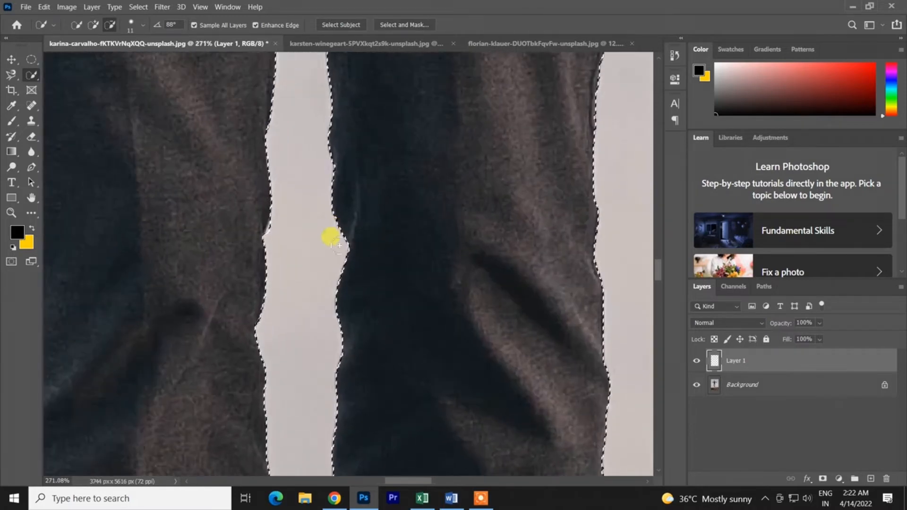
scroll(302, 331, down, 11)
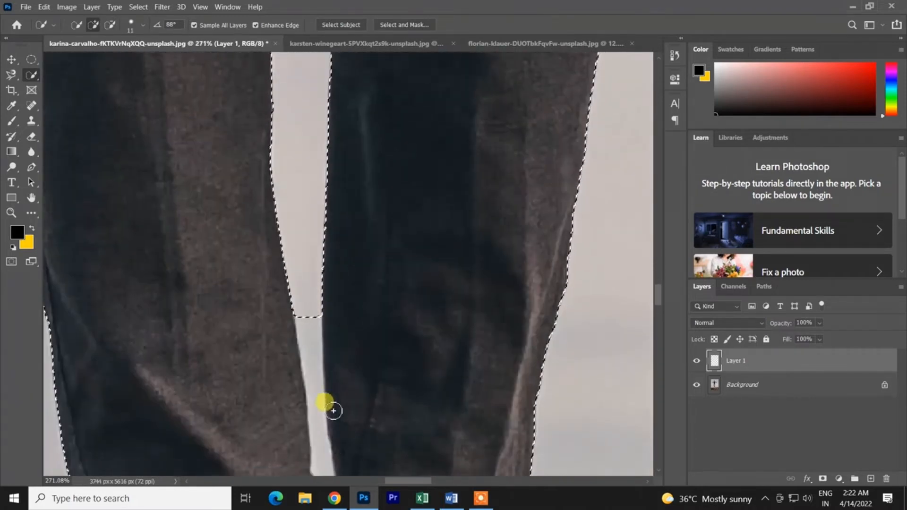
- Reduce the selection brush to 6 px and subtract the narrow lower gap between the legs down to the ankles
alt+right_click(306, 319)
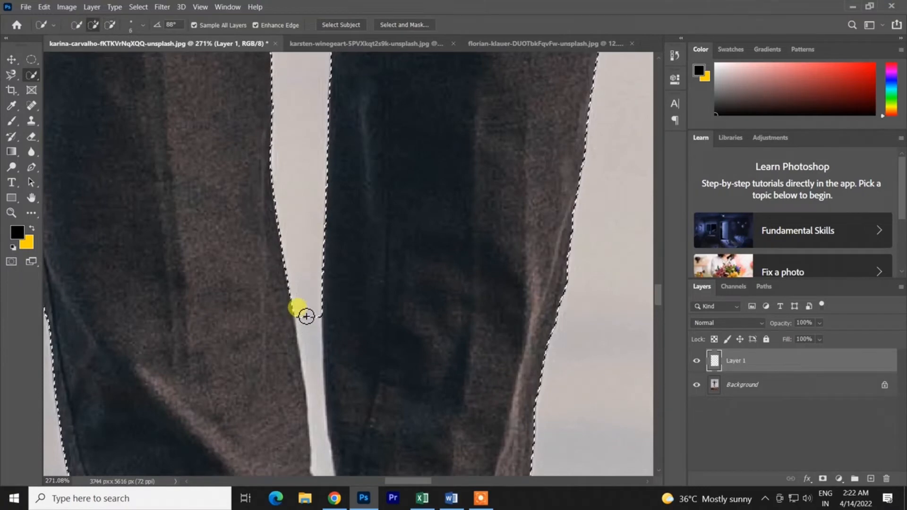
alt+click(307, 332)
drag(307, 332, 331, 468)
scroll(324, 371, down, 5)
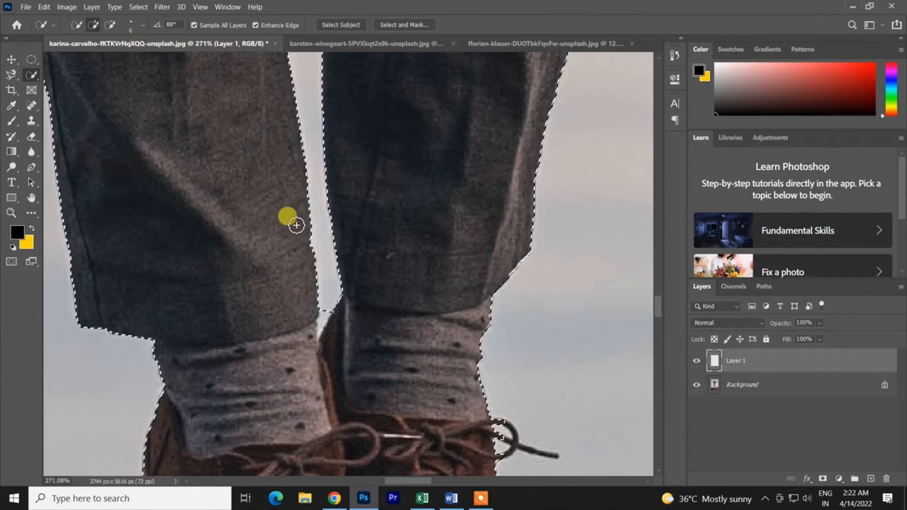
- Resize the brush interactively on the canvas, trying 110 px and 25 px at 0% hardness, and finish at 3 px with 100% hardness
key(alt)
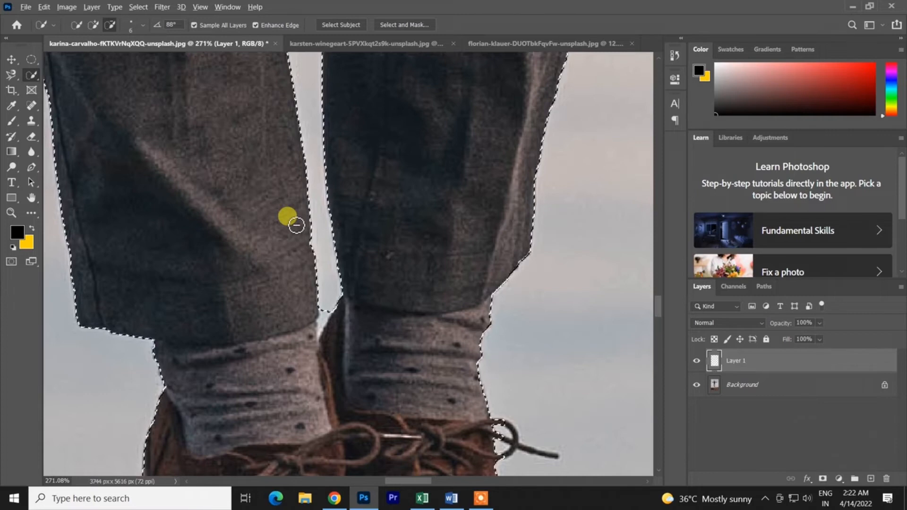
alt+right_click(291, 220)
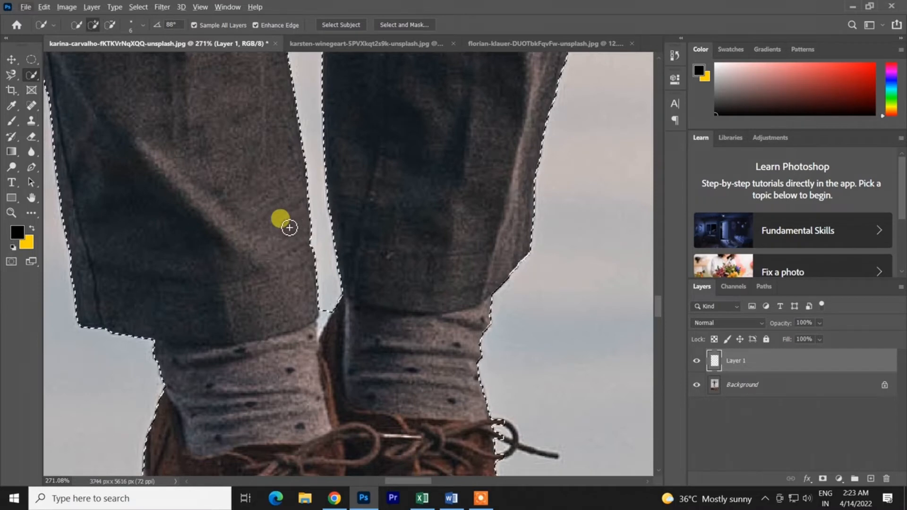
alt+right_click(275, 217)
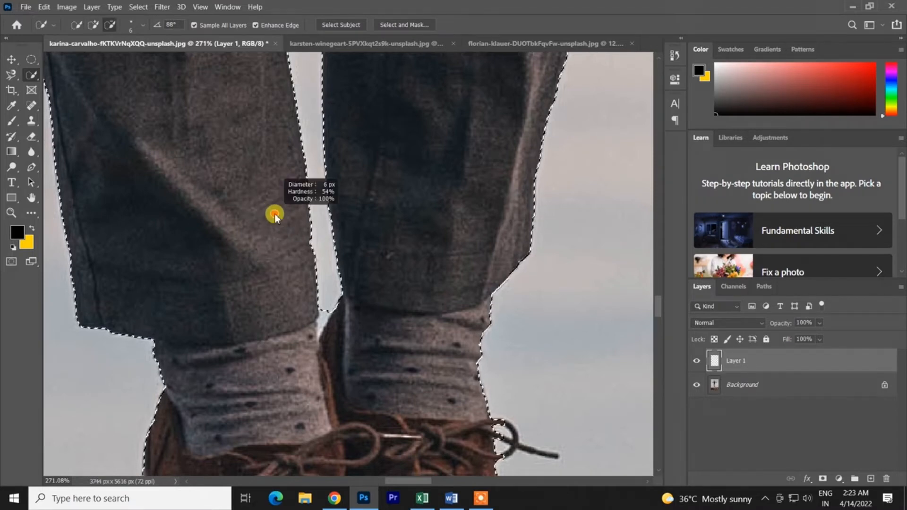
drag(294, 219, 359, 212)
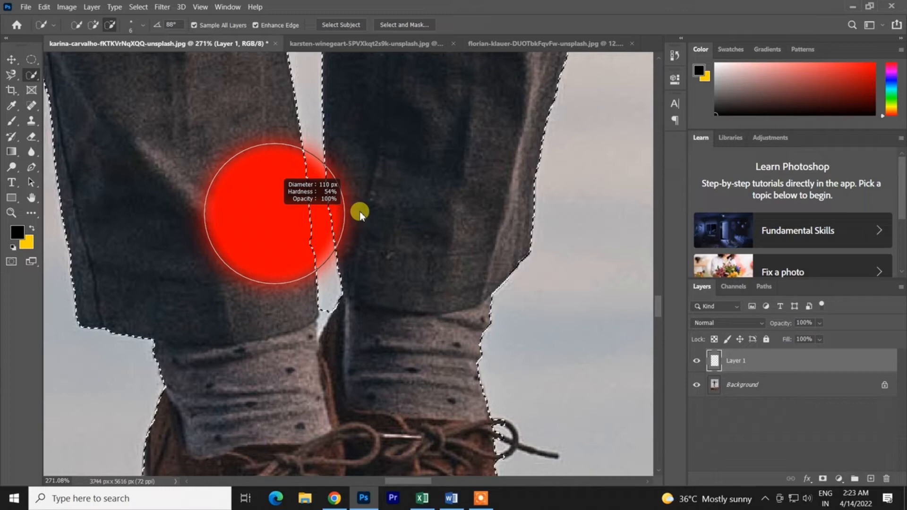
mouse_move(359, 211)
mouse_down()
mouse_move(630, 227)
mouse_move(229, 247)
mouse_move(356, 245)
mouse_move(246, 239)
mouse_move(267, 112)
mouse_up()
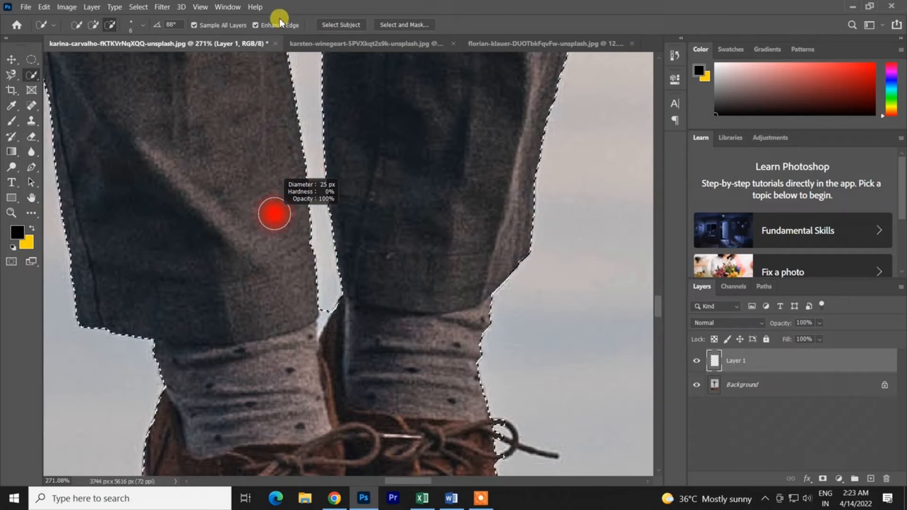
drag(279, 18, 276, 105)
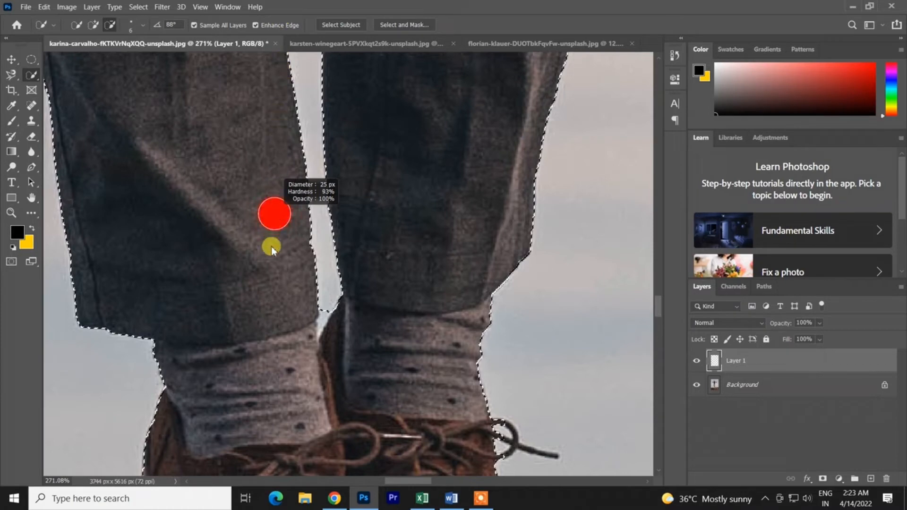
drag(272, 250, 267, 390)
- Subtract the remaining sliver of sky between the trouser cuffs above the socks from the selection
drag(330, 308, 294, 329)
mouse_move(313, 361)
mouse_down()
mouse_move(292, 423)
mouse_move(299, 378)
mouse_move(315, 369)
mouse_move(311, 390)
mouse_up()
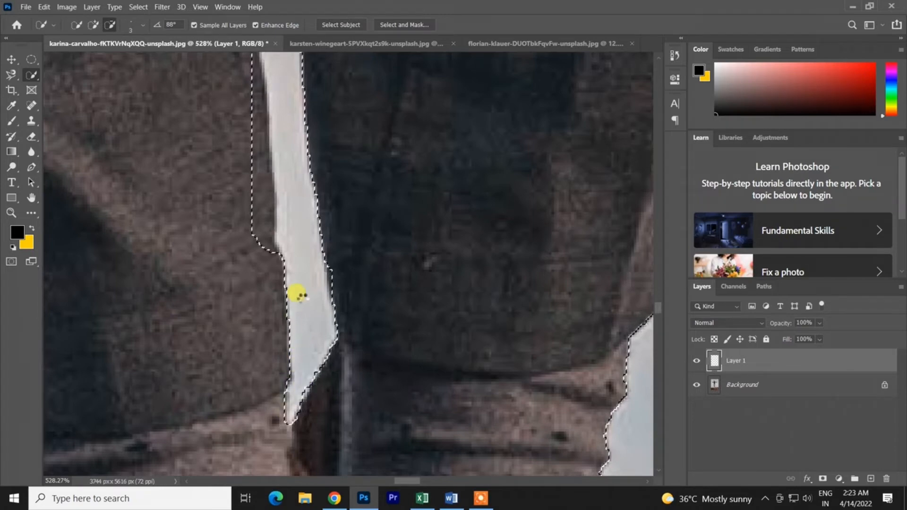
scroll(294, 296, down, 8)
scroll(297, 293, down, 3)
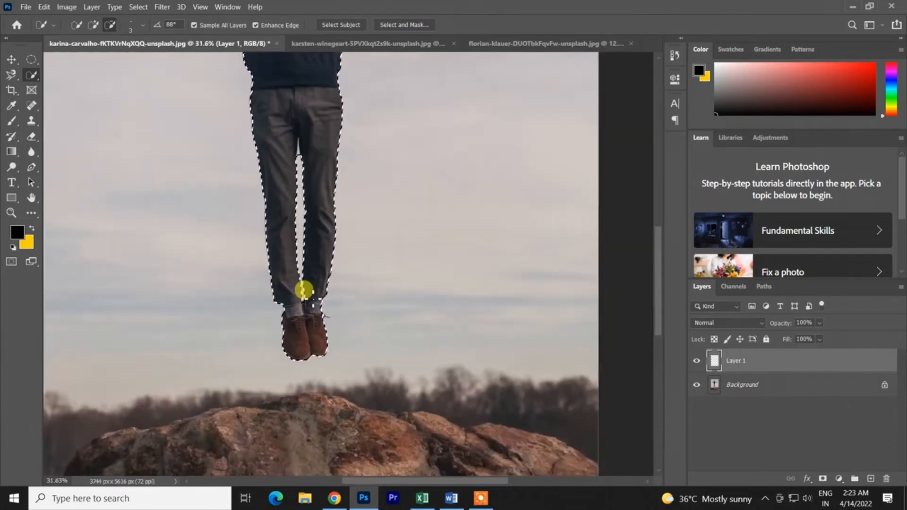
- Subtract the pointed upper end of the sky gap between the man's thighs from the selection
scroll(316, 222, up, 5)
scroll(312, 260, up, 3)
scroll(276, 384, up, 4)
scroll(285, 392, up, 3)
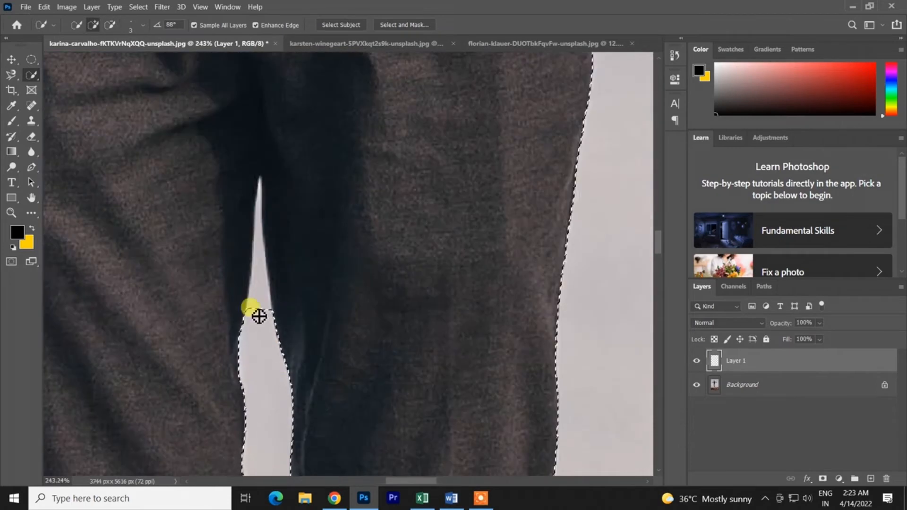
mouse_move(259, 317)
mouse_down()
mouse_move(269, 182)
mouse_move(257, 227)
mouse_move(269, 255)
mouse_move(282, 231)
mouse_up()
scroll(279, 229, down, 6)
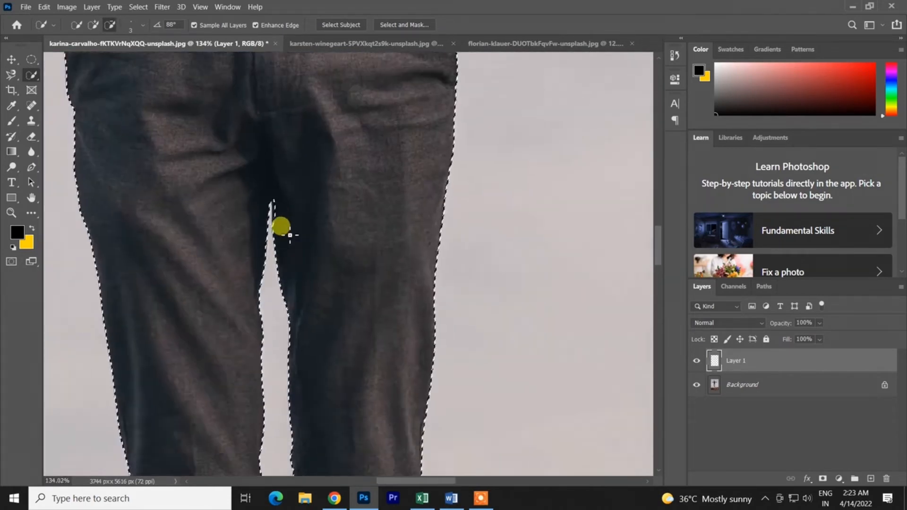
- Set the selection brush's angle to 55° and try adjusting its roundness in the brush options
scroll(282, 217, up, 5)
scroll(289, 172, up, 10)
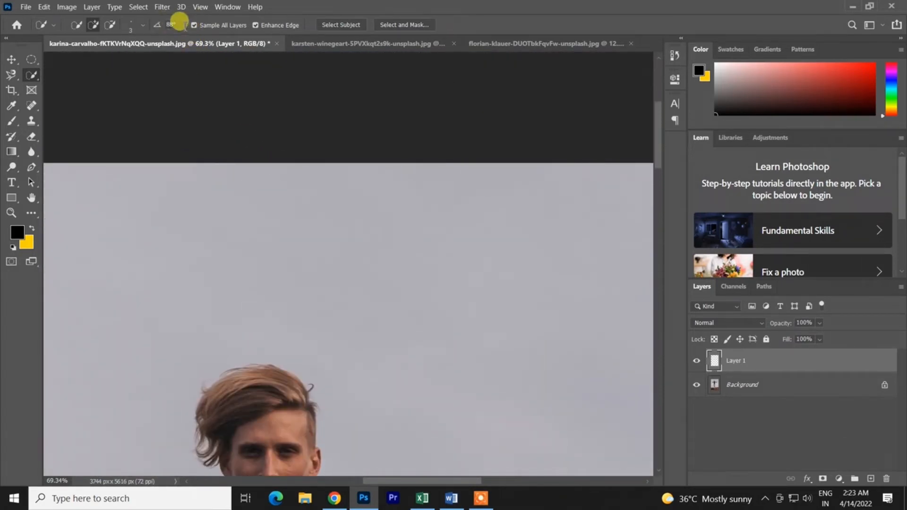
click(150, 32)
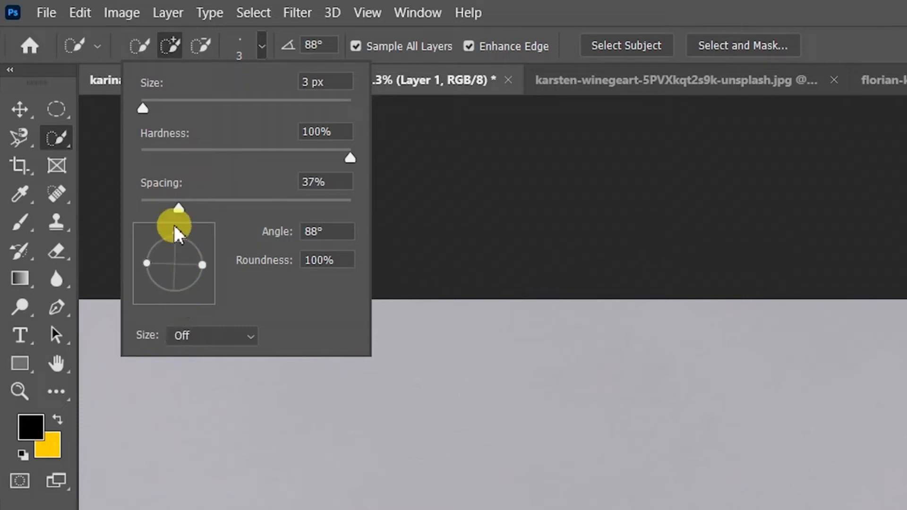
mouse_move(175, 234)
mouse_down()
mouse_move(177, 266)
mouse_move(188, 245)
mouse_up()
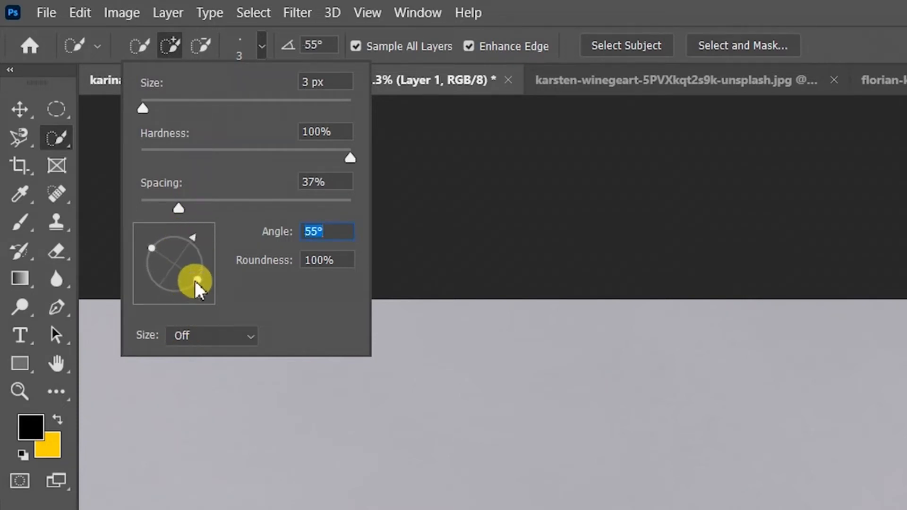
mouse_move(195, 282)
mouse_down()
mouse_move(182, 273)
mouse_move(207, 282)
mouse_move(182, 272)
mouse_move(232, 268)
mouse_up()
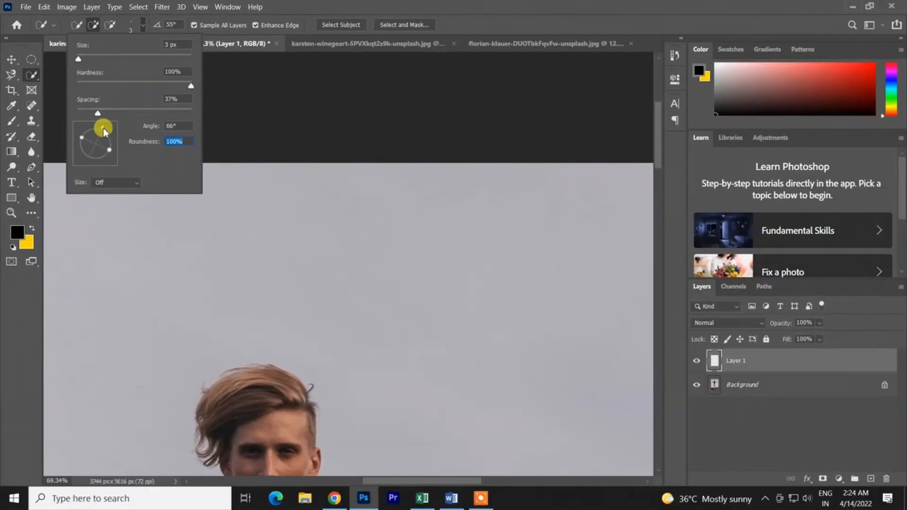
- Rotate the selection brush tip to an angle of 66°, keeping its roundness at 100%
drag(179, 225, 170, 218)
drag(98, 125, 87, 128)
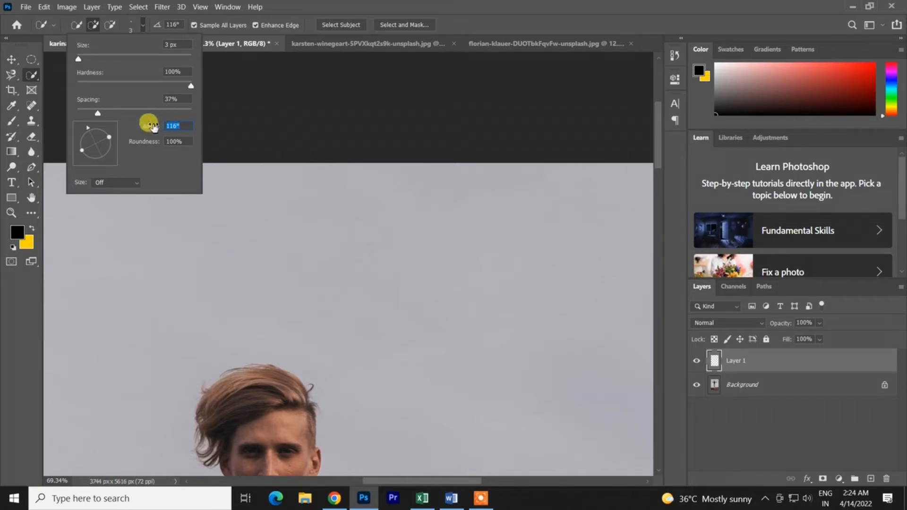
mouse_move(156, 126)
mouse_down()
mouse_move(147, 137)
mouse_move(162, 134)
mouse_up()
mouse_move(101, 148)
mouse_down()
mouse_move(96, 165)
mouse_move(118, 96)
mouse_up()
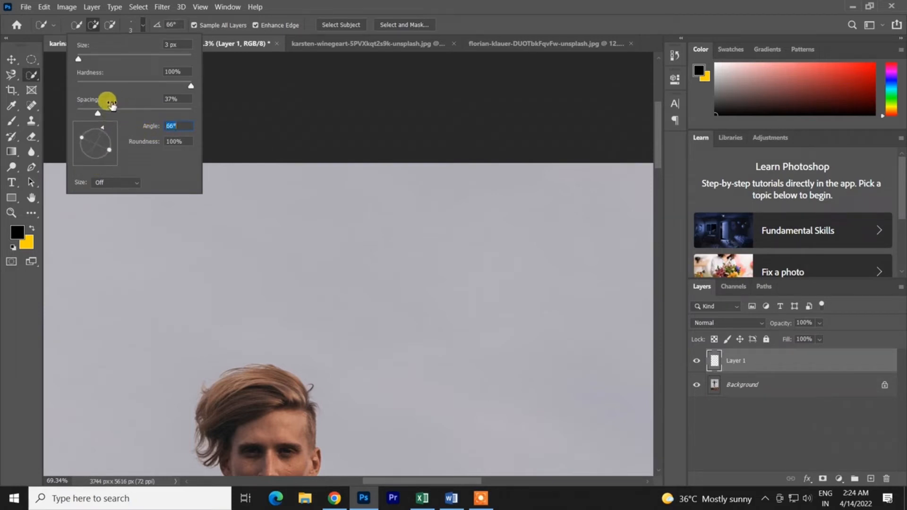
- Set the brush's size control to Pen Pressure and check the tablet pressure option of the Magnetic Lasso Tool
click(101, 183)
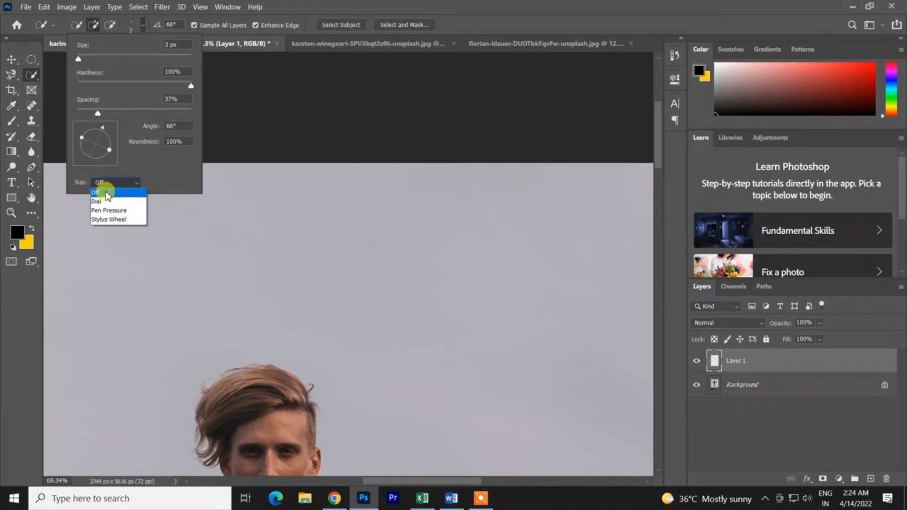
click(110, 210)
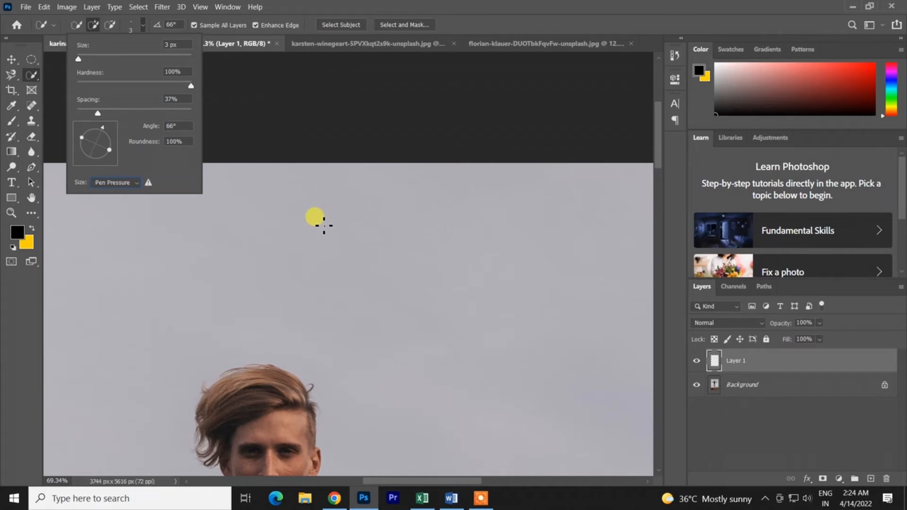
click(9, 75)
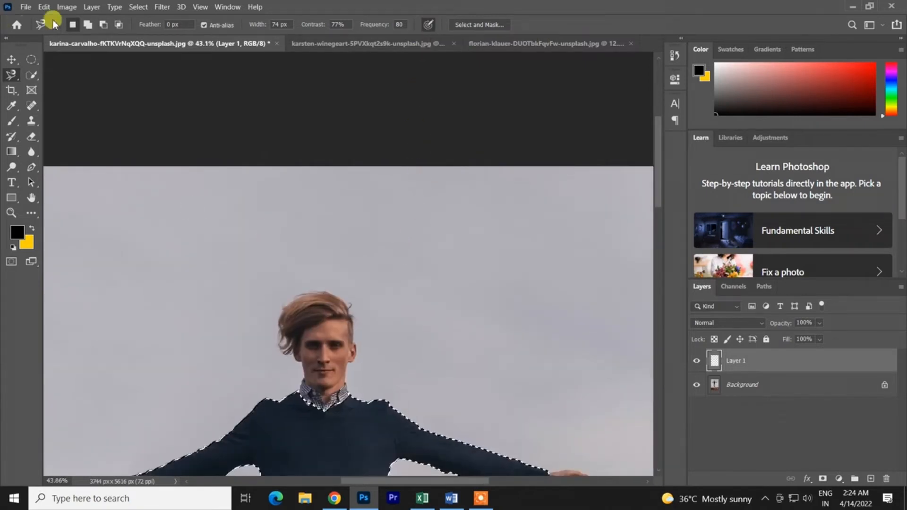
click(31, 75)
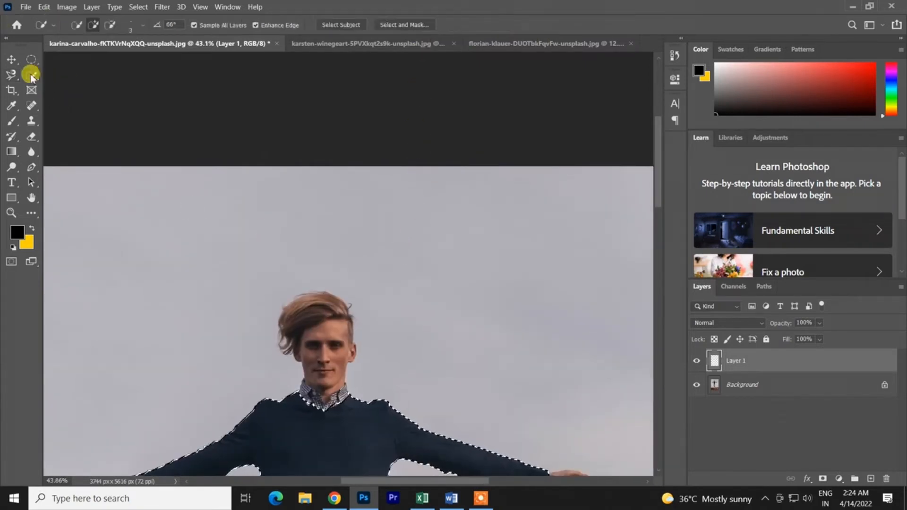
- Revisit the Quick Selection brush's size control choices, picking Pen Pressure again, and close the brush options
click(144, 26)
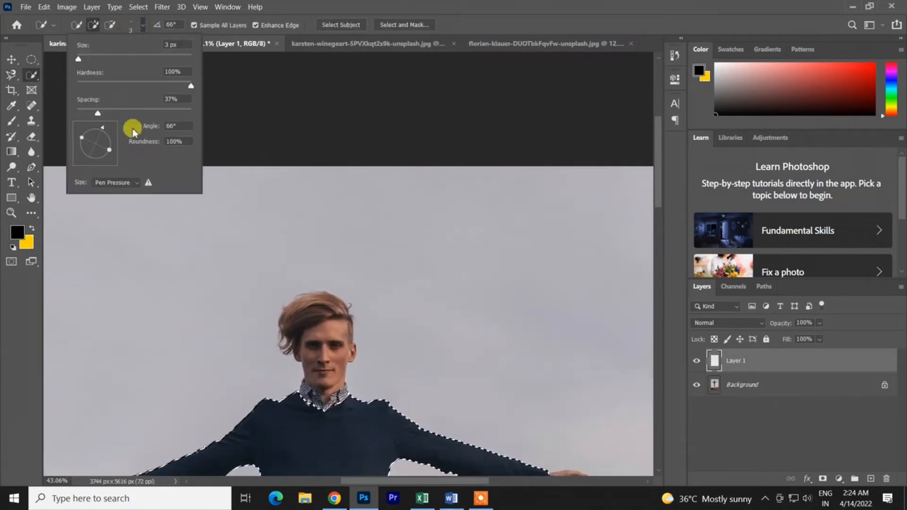
click(117, 183)
click(120, 210)
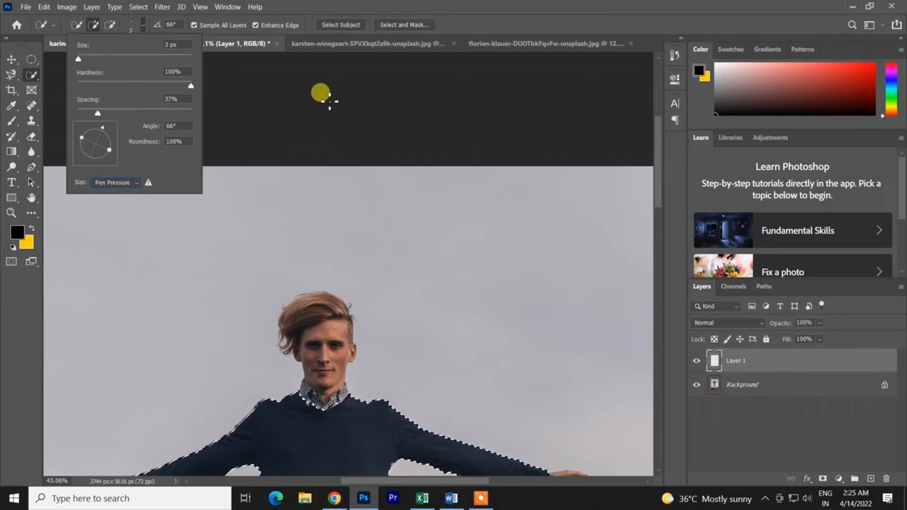
click(133, 183)
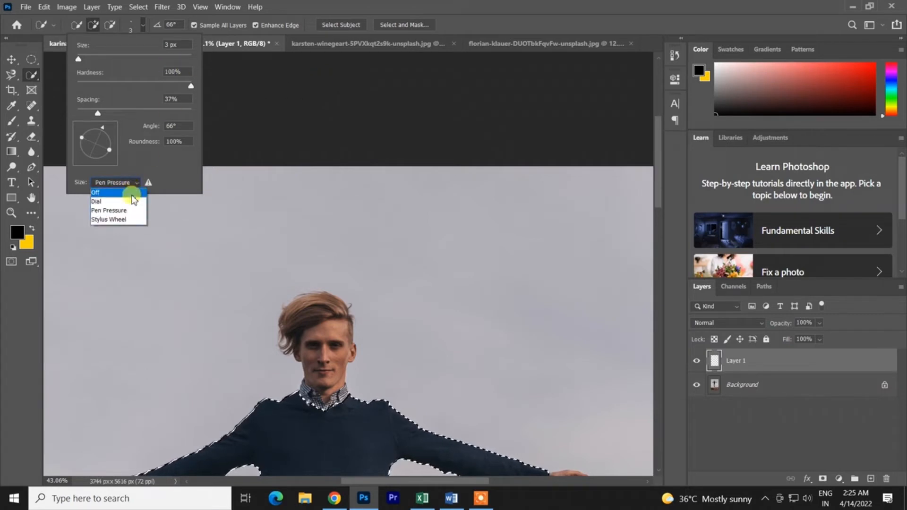
click(111, 199)
click(255, 42)
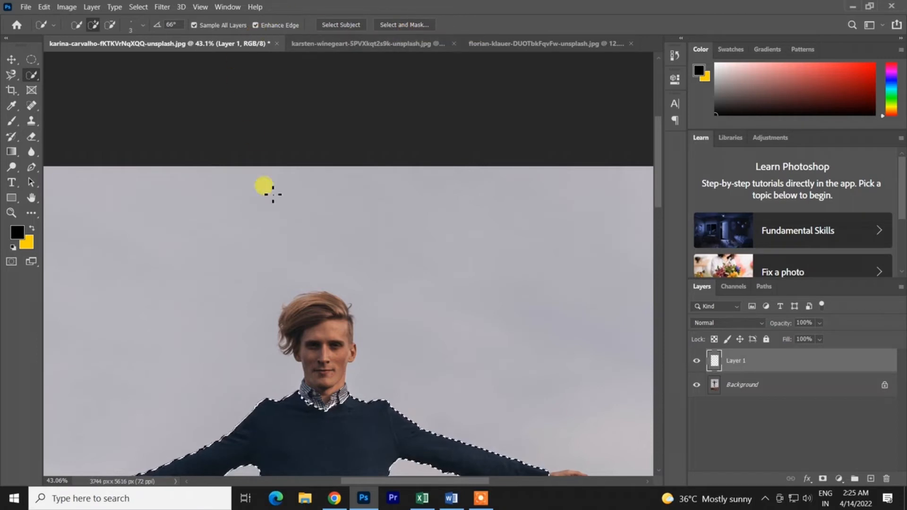
- Add the man's shirt collar, neck and face to the selection with the Quick Selection Tool and a 97 px brush
right_click(31, 75)
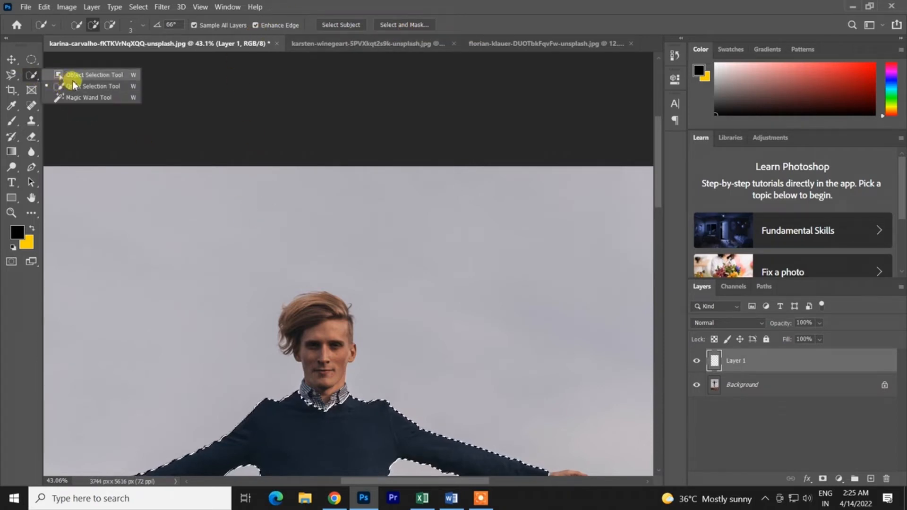
click(75, 85)
scroll(571, 410, down, 5)
scroll(314, 263, up, 3)
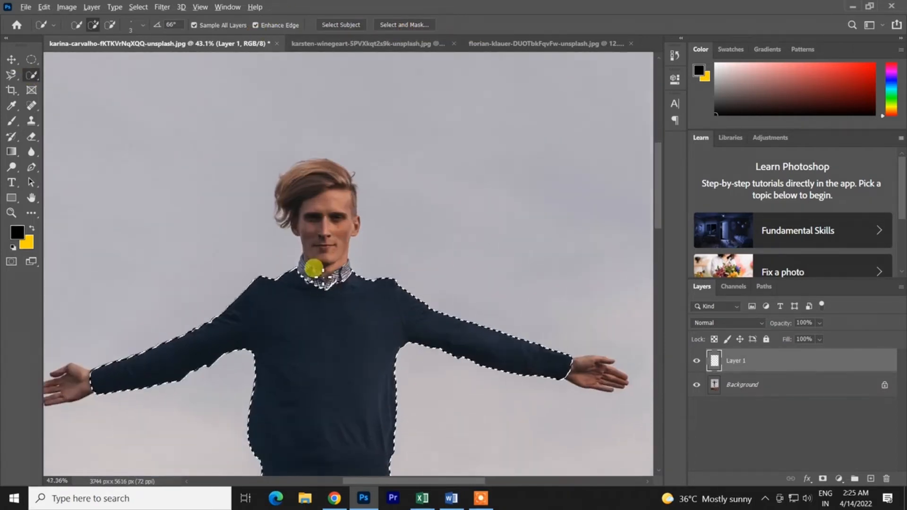
mouse_move(350, 304)
mouse_down()
mouse_move(341, 177)
mouse_move(318, 283)
mouse_move(349, 225)
mouse_move(359, 173)
mouse_move(370, 260)
mouse_move(359, 173)
mouse_move(341, 240)
mouse_move(375, 241)
mouse_up()
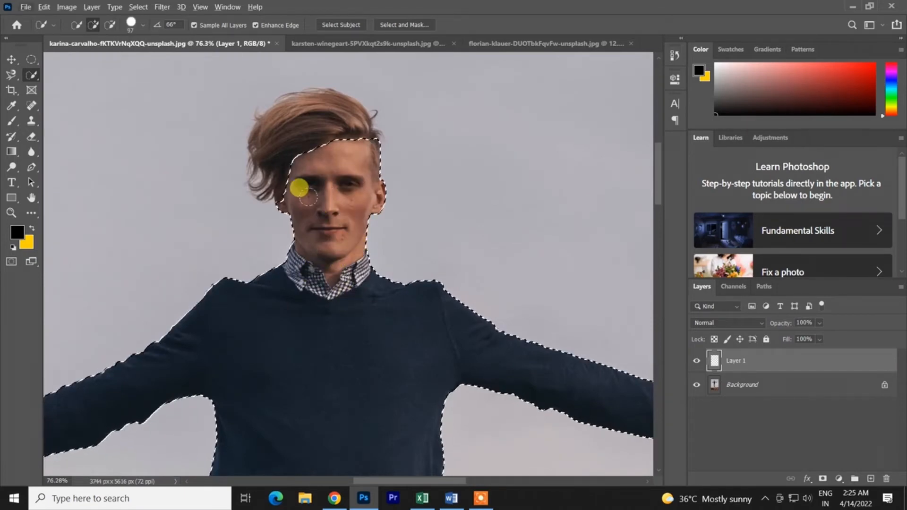
- Resize the brush interactively over the man's face, trying 223 px, and finish at 72 px with 0% hardness
mouse_move(326, 198)
mouse_down()
mouse_move(588, 185)
mouse_move(348, 220)
mouse_move(356, 236)
mouse_move(370, 240)
mouse_move(346, 3)
mouse_move(350, 258)
mouse_move(359, 53)
mouse_up()
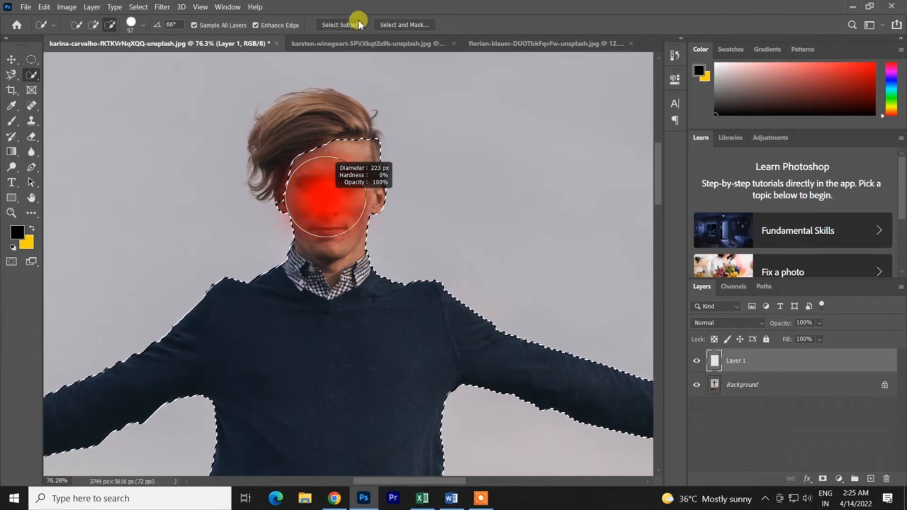
mouse_move(358, 21)
mouse_down()
mouse_move(315, 47)
mouse_move(313, 77)
mouse_move(332, 443)
mouse_move(341, 183)
mouse_move(334, 72)
mouse_up()
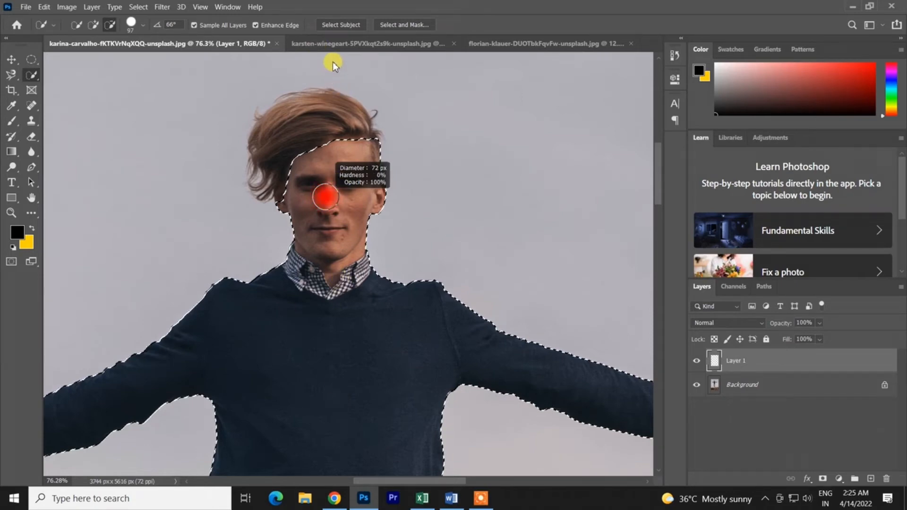
drag(333, 61, 324, 54)
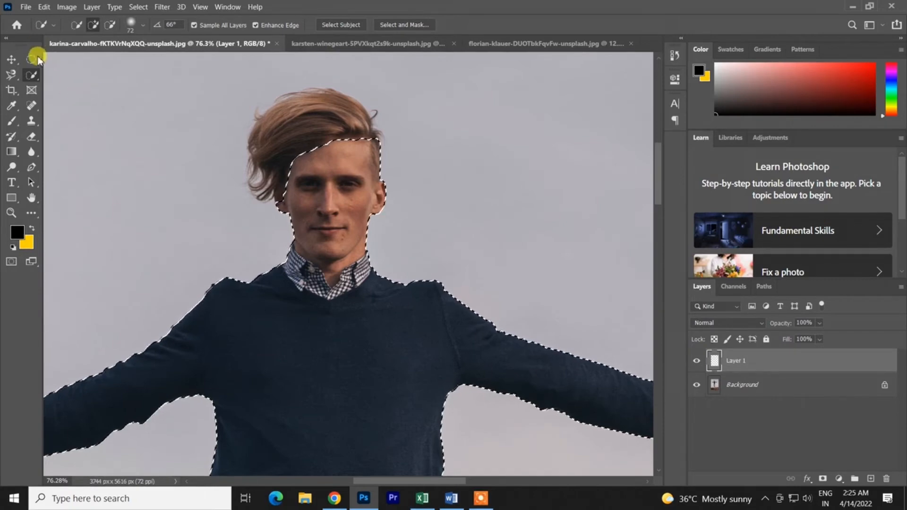
- Switch to the photo of the dog on the blue background with the Magic Wand Tool active
right_click(36, 71)
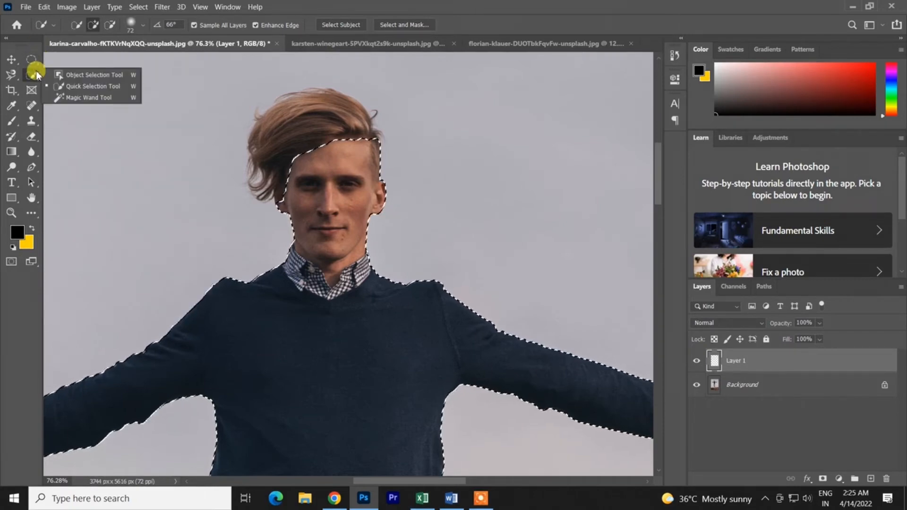
click(80, 98)
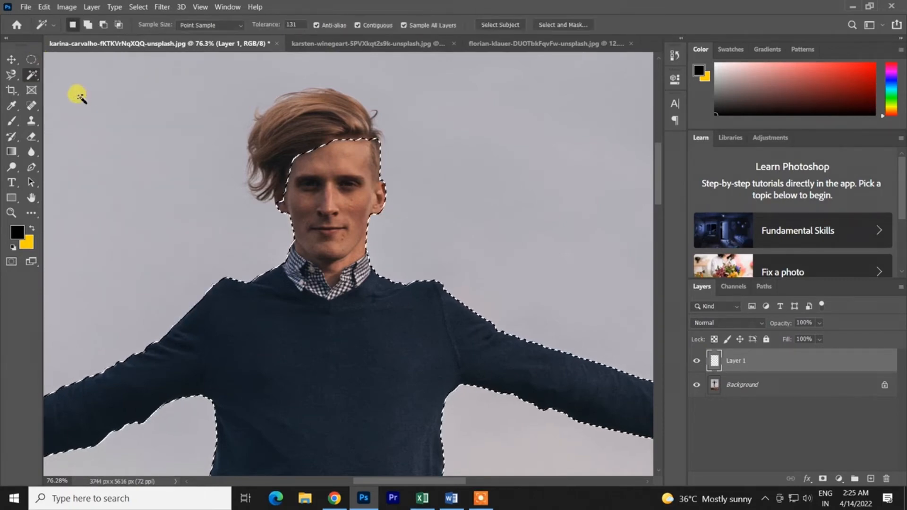
click(346, 45)
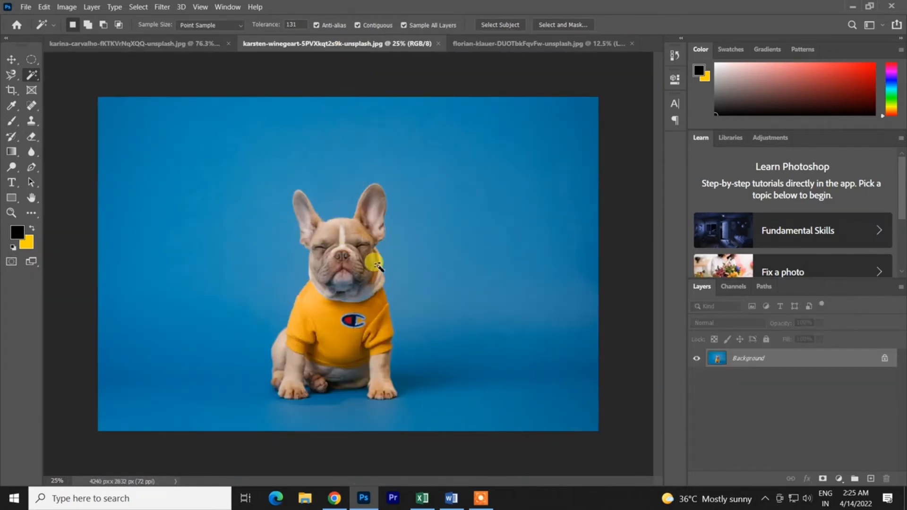
right_click(31, 75)
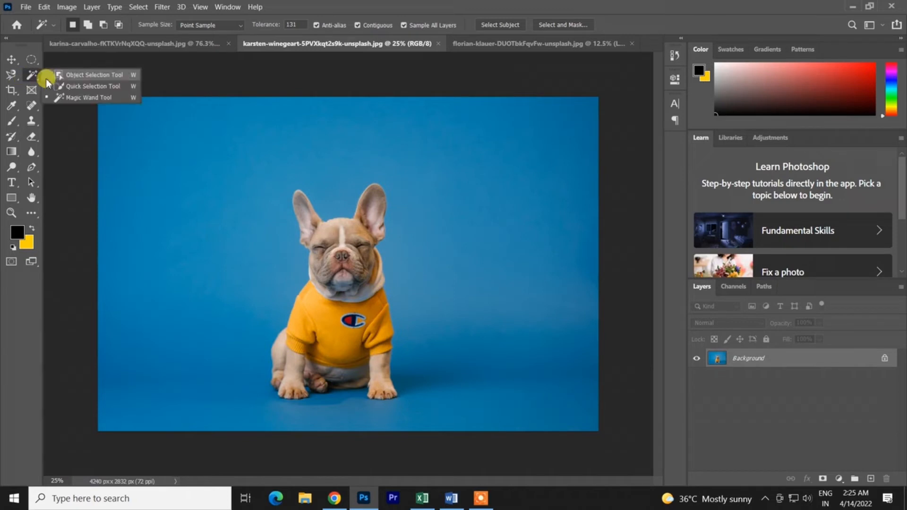
click(78, 97)
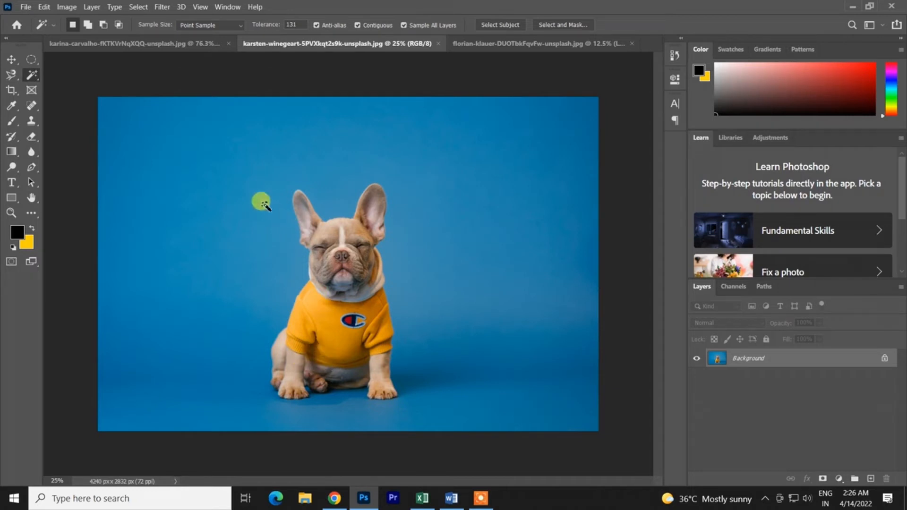
- Review the Magic Wand's sample size choices, choose Point Sample, and try sampling the dog's yellow shirt
right_click(37, 73)
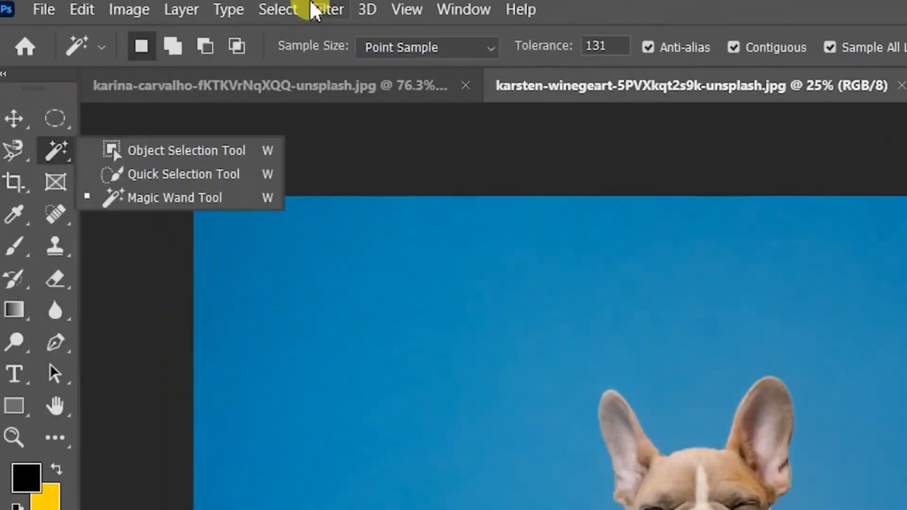
click(399, 48)
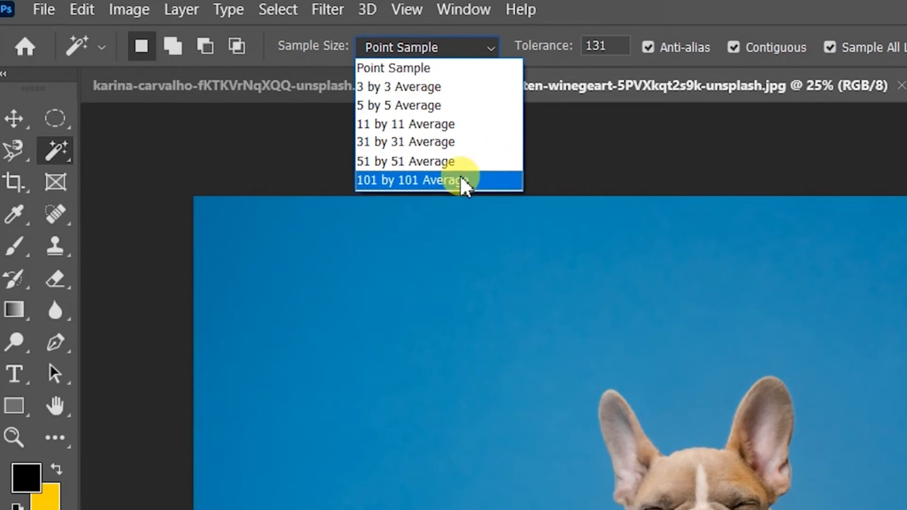
click(425, 68)
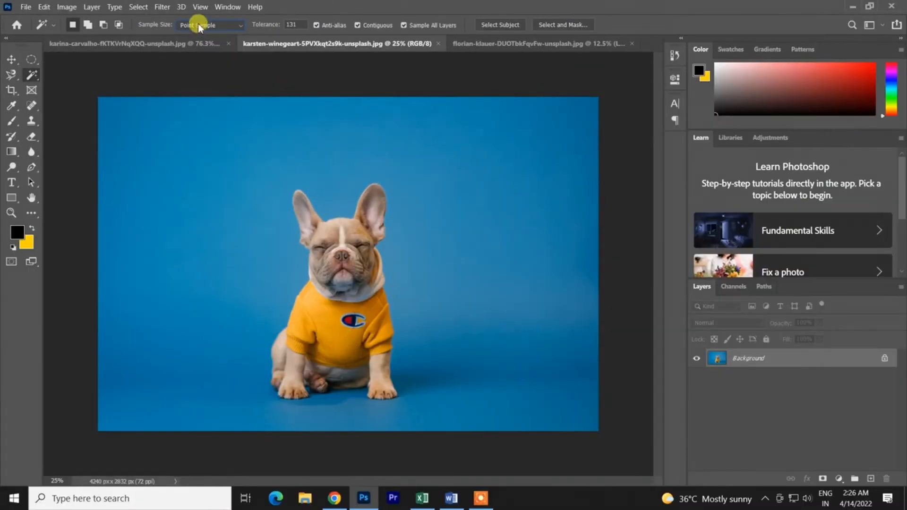
click(199, 26)
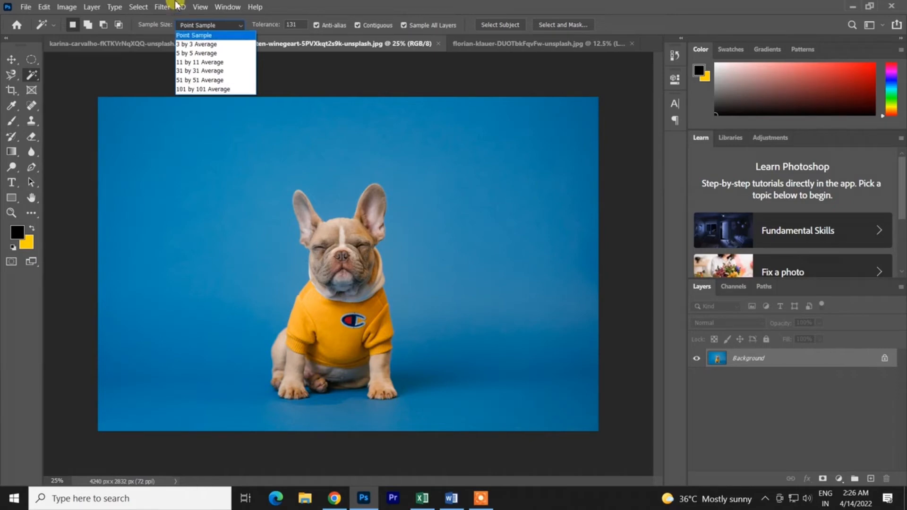
click(202, 35)
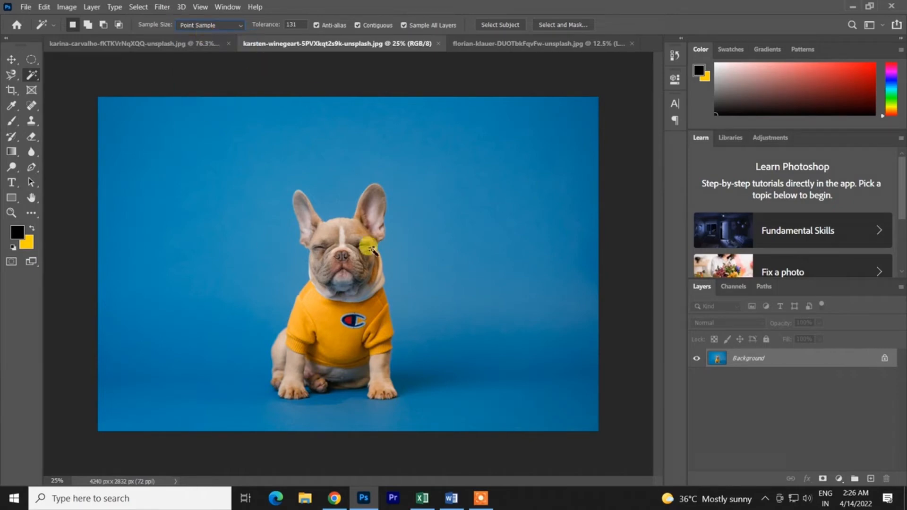
click(334, 339)
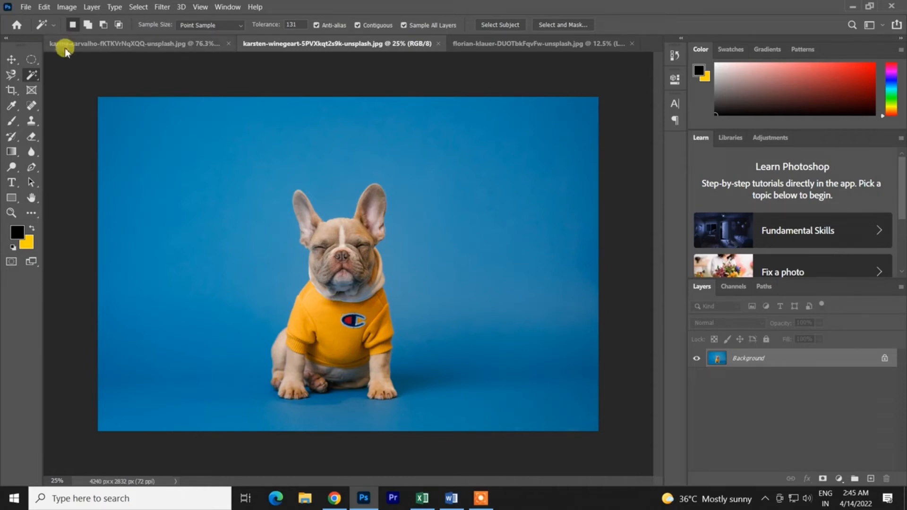
- Try selecting the dog's yellow shirt with the Quick Selection Tool twice, undoing each attempt
right_click(32, 74)
click(71, 86)
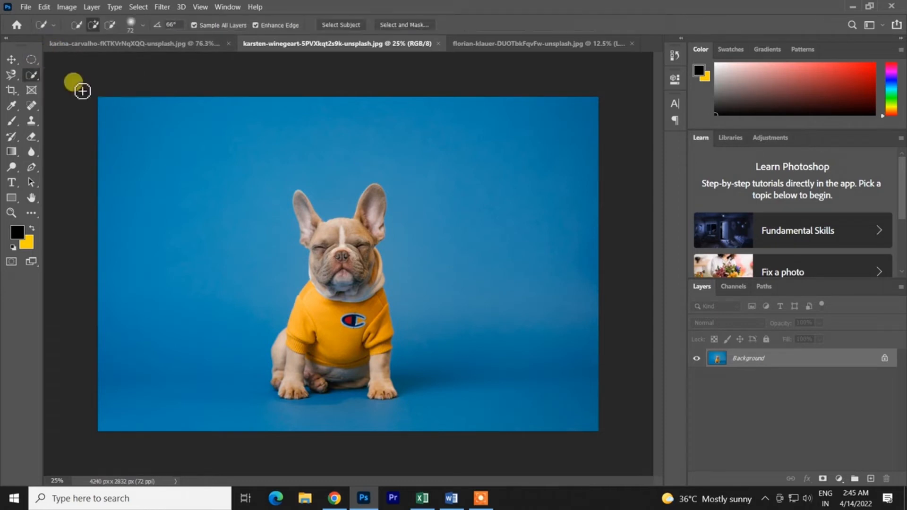
drag(317, 322, 315, 303)
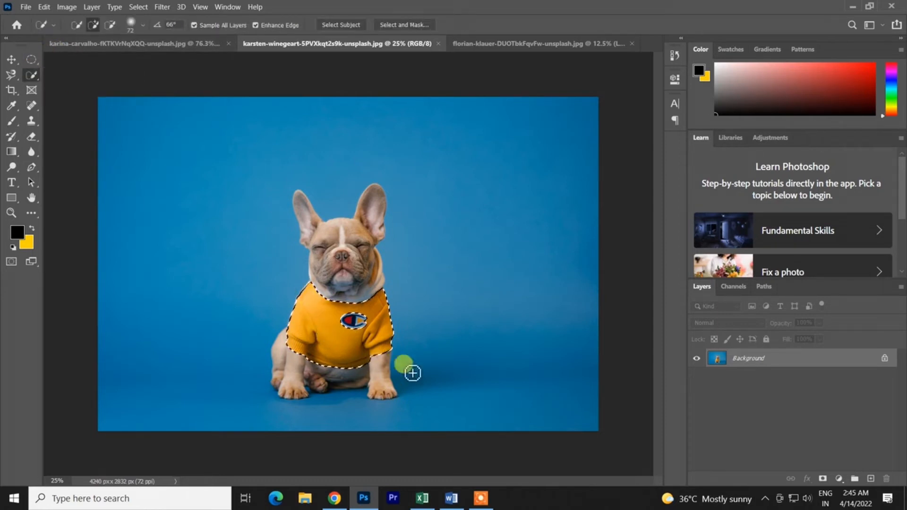
key(ctrl+z)
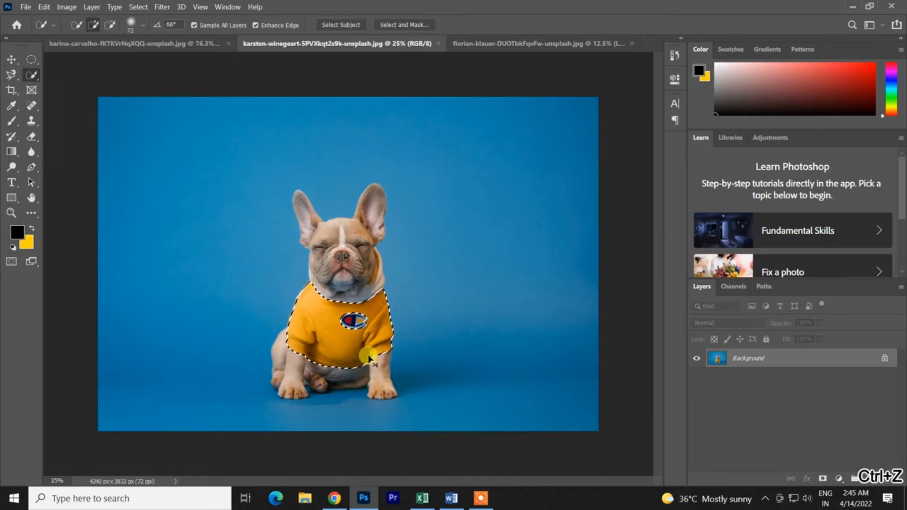
scroll(340, 337, up, 6)
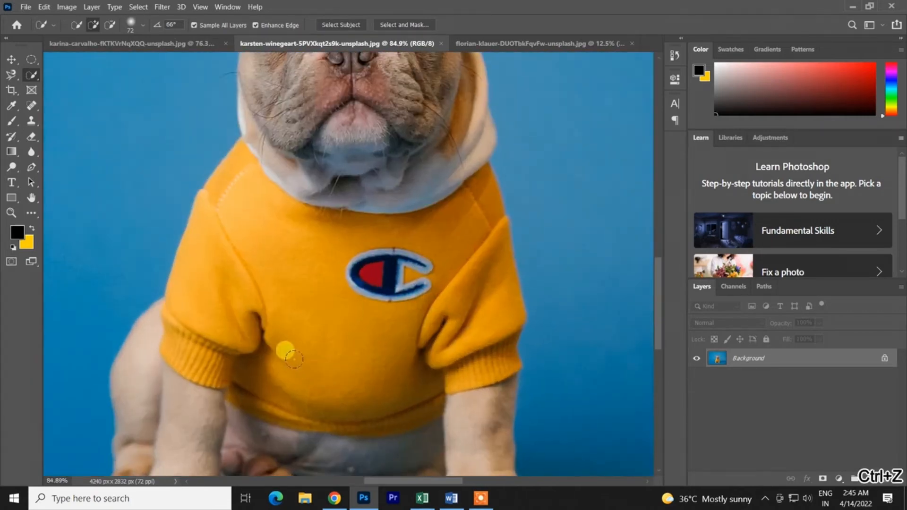
drag(281, 356, 318, 385)
key(ctrl+z)
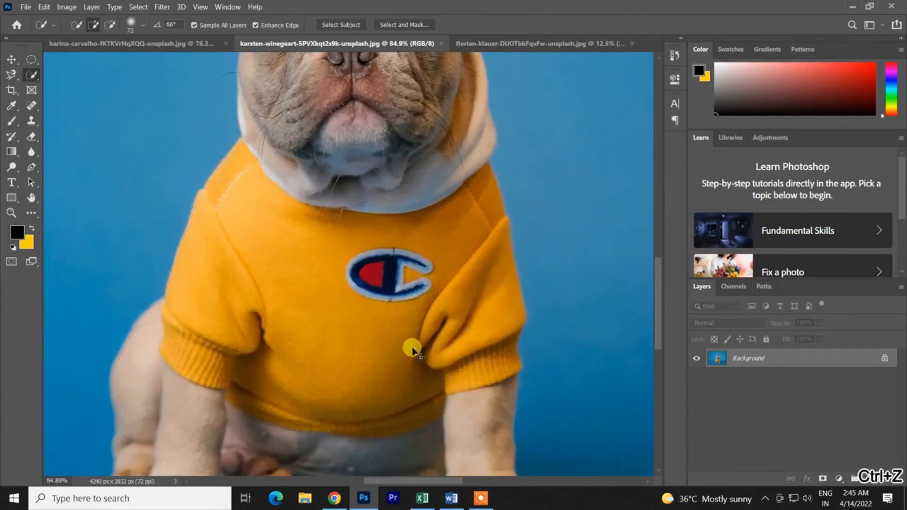
- Select the dog's shirt and subtract the gap inside its chest logo with an 11 px brush, clearing the selection at the end
mouse_move(351, 302)
mouse_down()
mouse_move(361, 337)
mouse_move(385, 338)
mouse_up()
scroll(399, 265, up, 5)
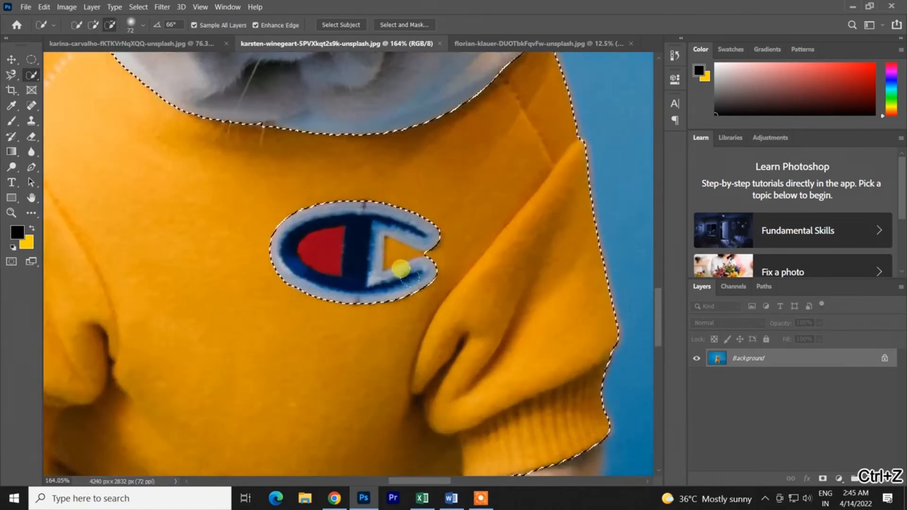
drag(411, 236, 366, 236)
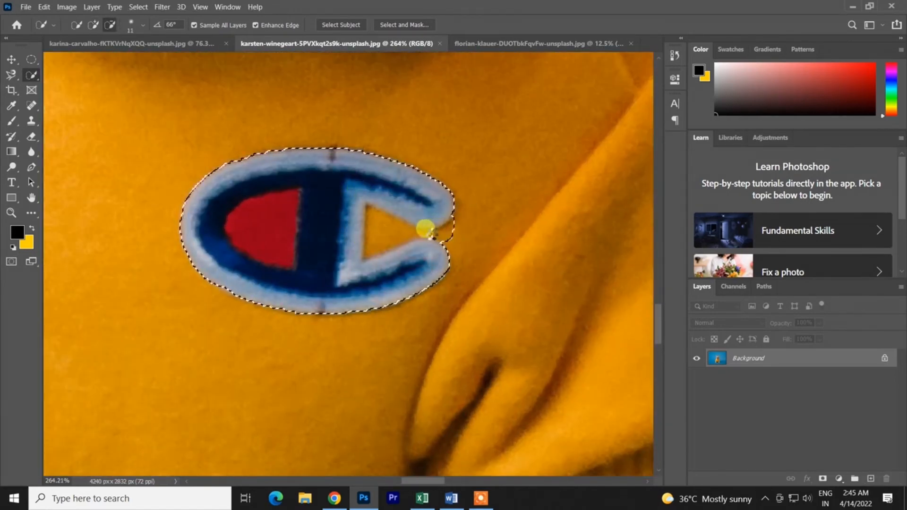
key(ctrl+d)
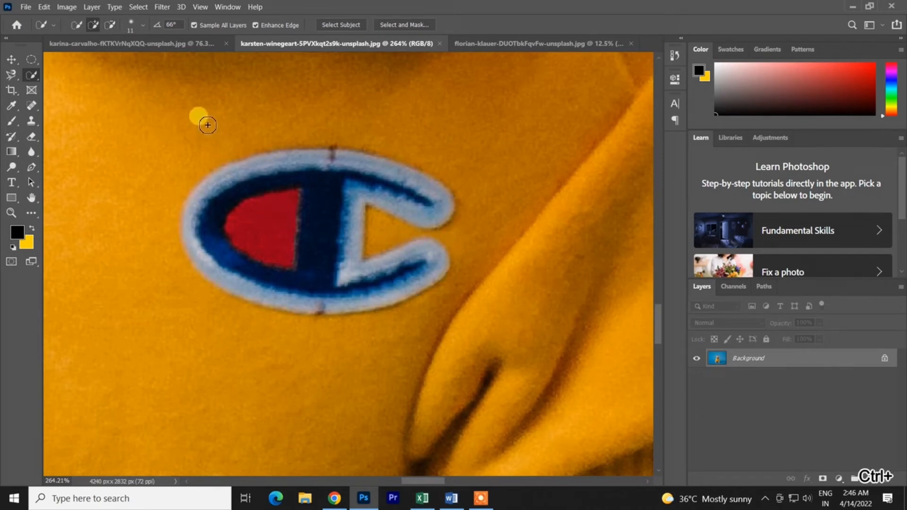
key(ctrl+0)
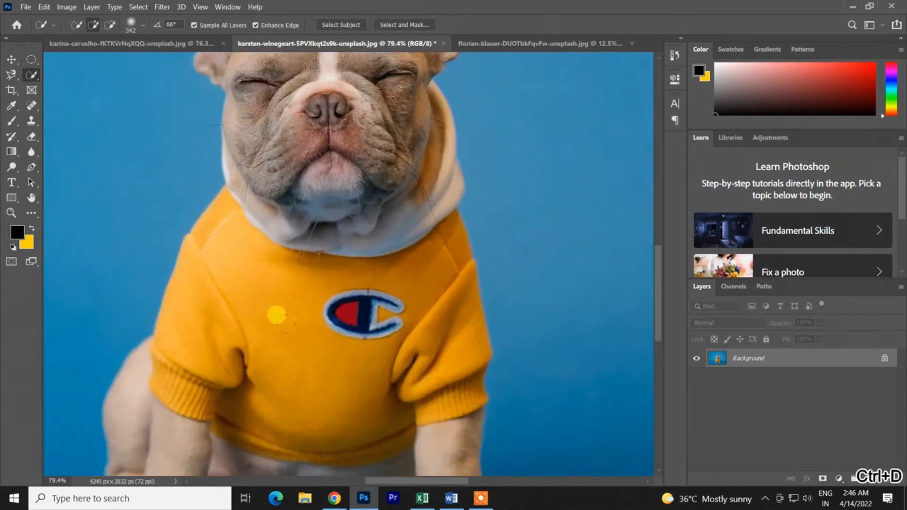
- Select the dog's yellow shirt and try adding the gap inside its chest logo with a 14 px quick selection brush
mouse_move(332, 361)
mouse_down()
mouse_move(267, 359)
mouse_move(277, 348)
mouse_move(304, 370)
mouse_up()
scroll(366, 345, up, 4)
scroll(349, 317, up, 5)
drag(428, 291, 344, 301)
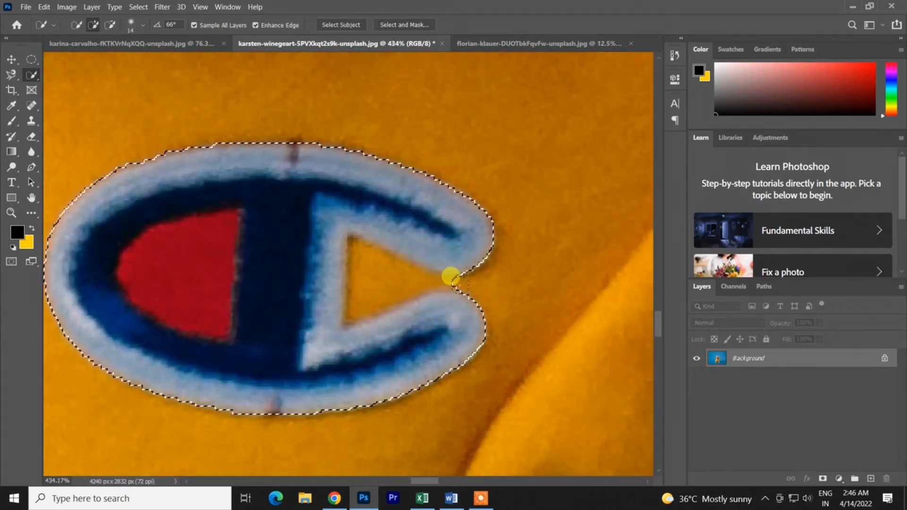
alt+drag(452, 276, 425, 270)
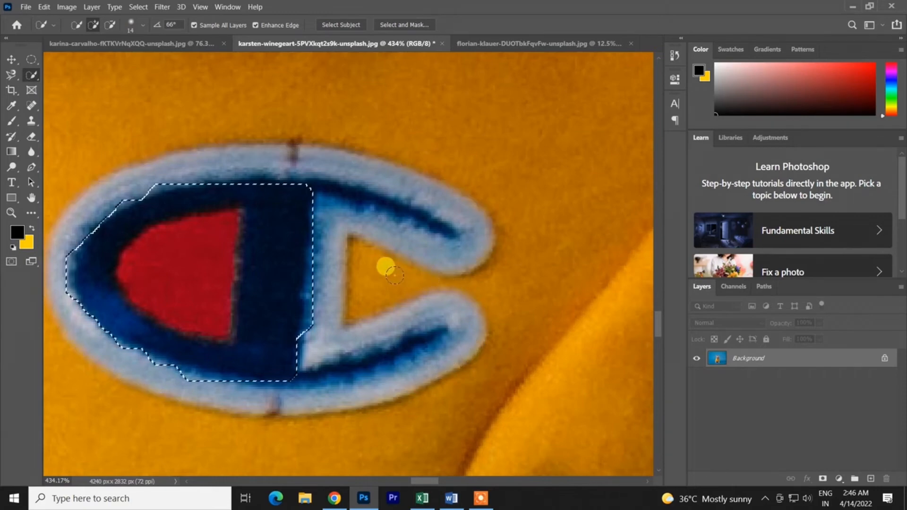
- Examine the selection edges around the chest logo up close and undo the quick selection
scroll(385, 266, down, 4)
scroll(377, 274, up, 2)
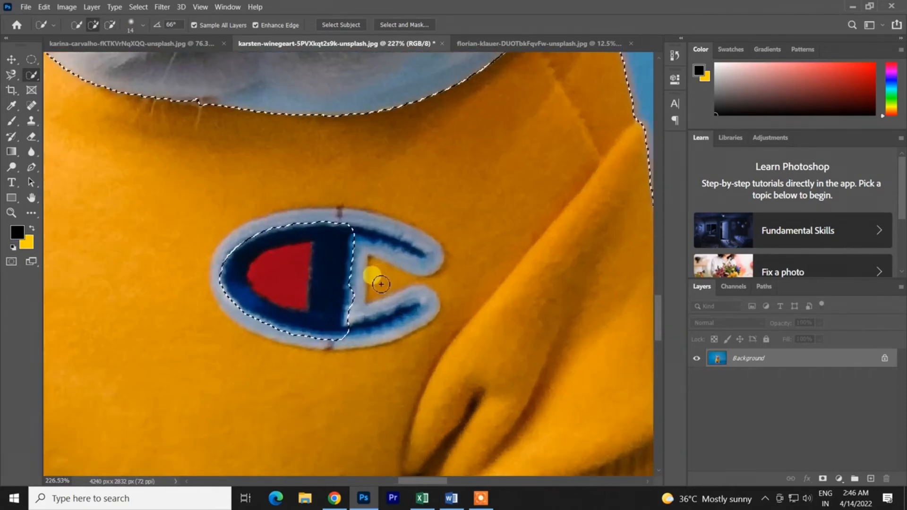
scroll(334, 239, up, 2)
scroll(316, 232, down, 4)
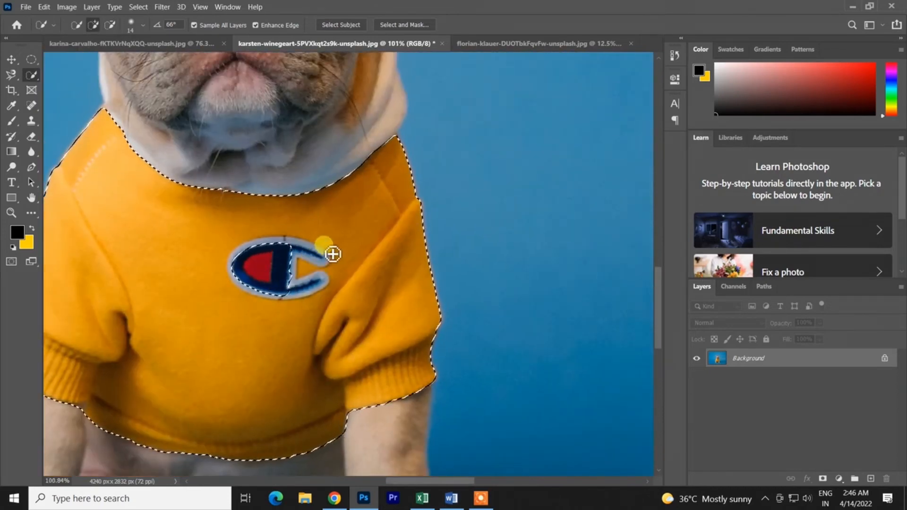
scroll(296, 267, up, 2)
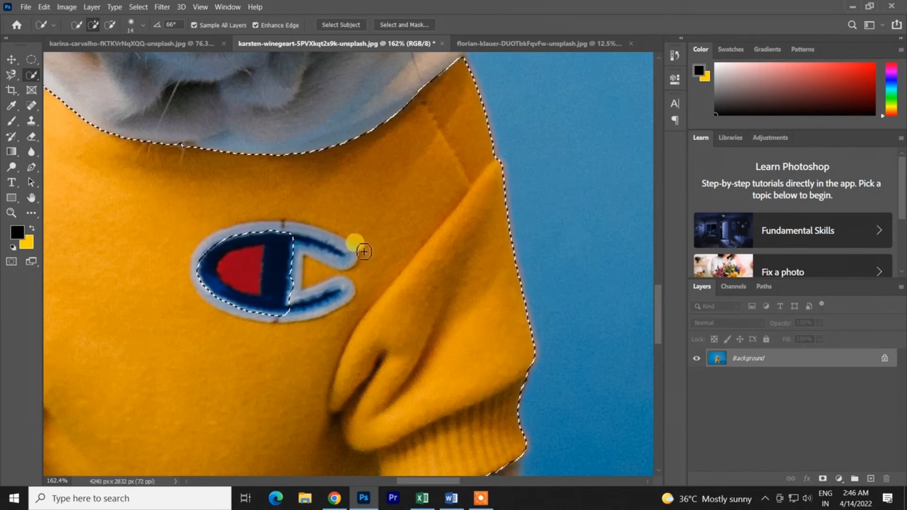
key(ctrl+z)
scroll(380, 255, down, 4)
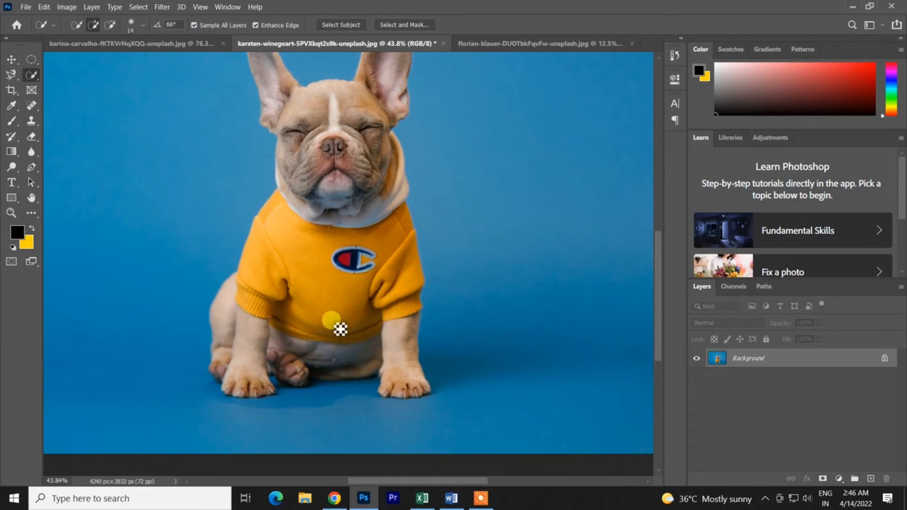
- Select the dog's yellow shirt using the Magic Wand Tool with Point Sample and a tolerance of 131
right_click(40, 76)
click(75, 95)
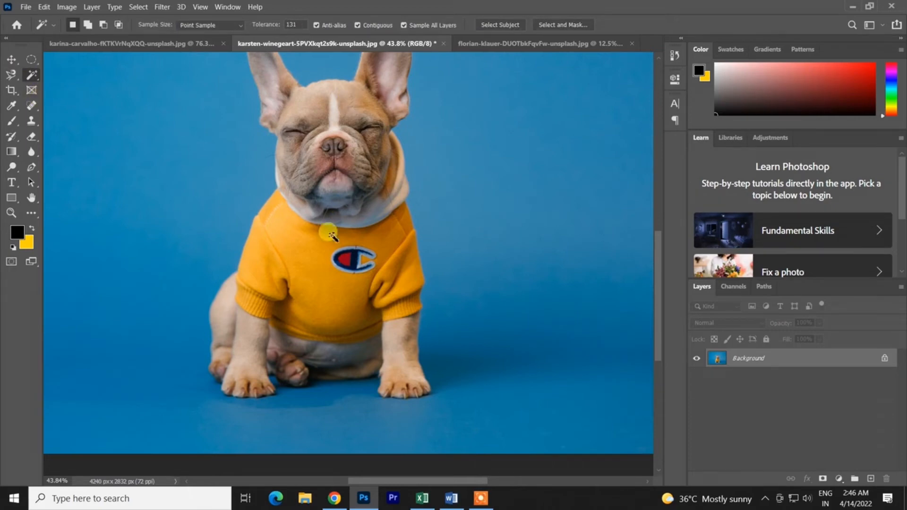
click(322, 293)
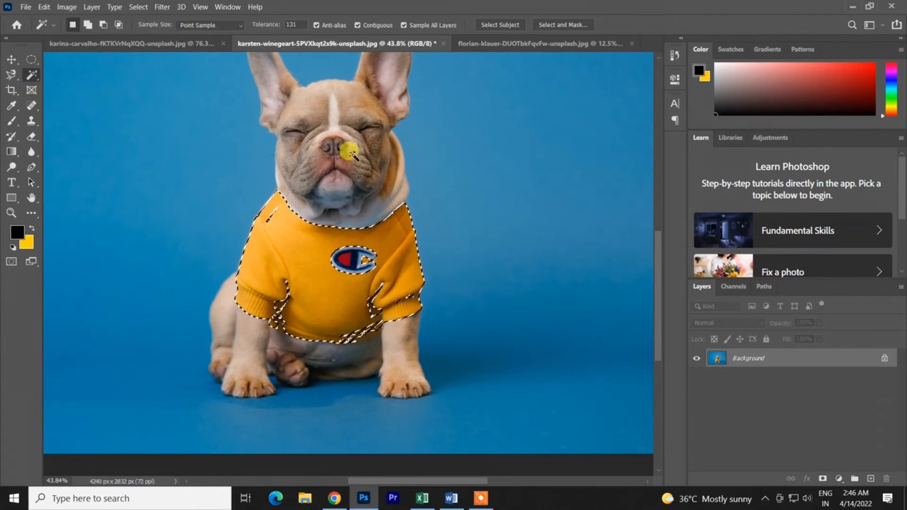
- Examine the selection along the shirt's shoulder seam, sleeve folds, hem and logo, clearing the selection at the end
scroll(378, 286, up, 5)
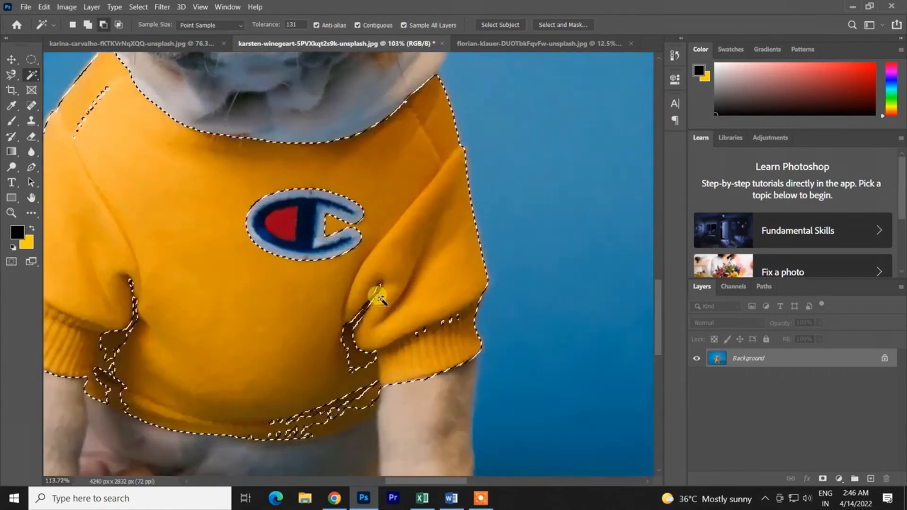
scroll(373, 341, down, 5)
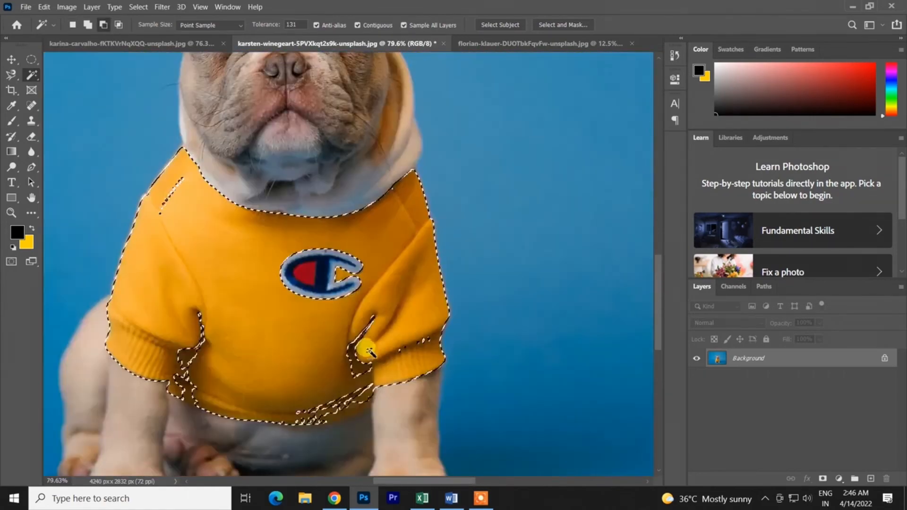
scroll(151, 247, up, 8)
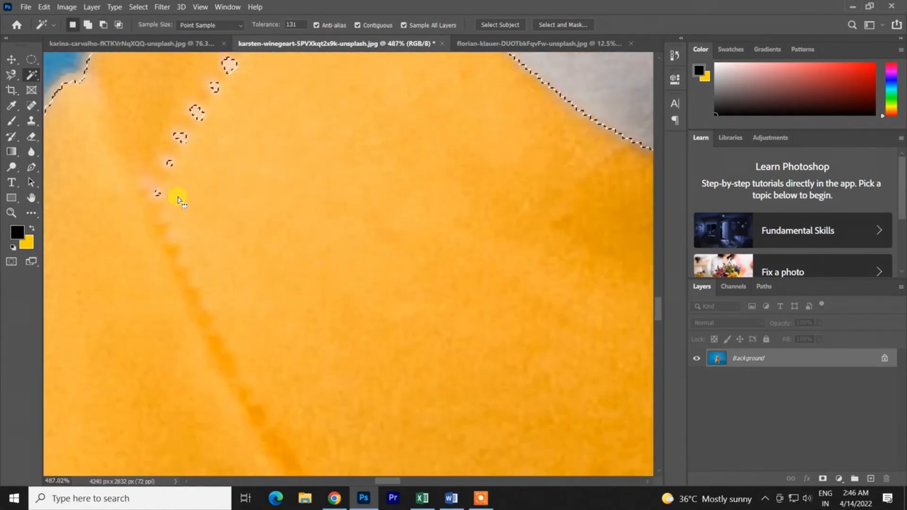
scroll(226, 180, down, 6)
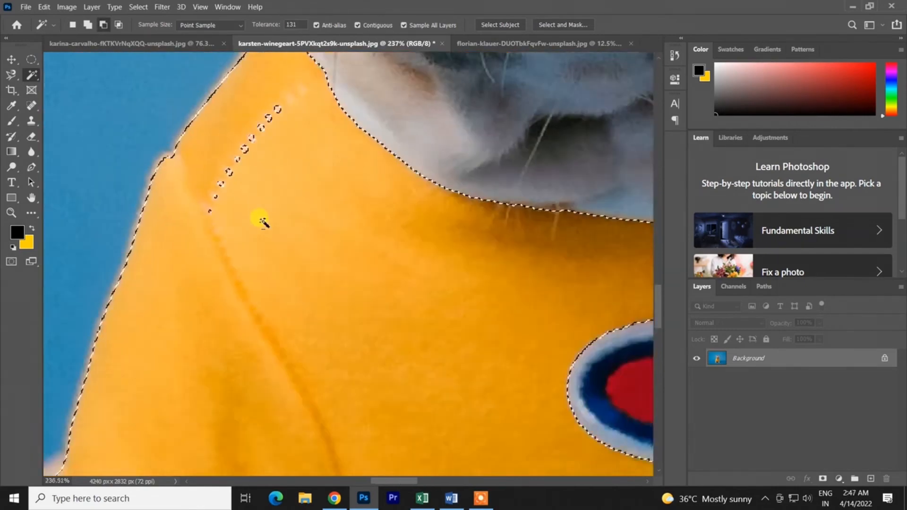
scroll(344, 257, down, 3)
scroll(344, 257, down, 2)
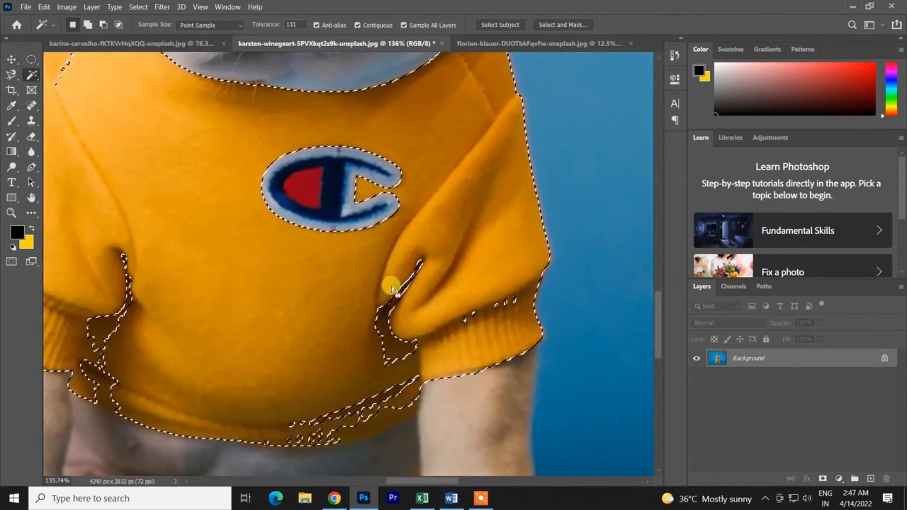
scroll(461, 333, up, 3)
scroll(460, 333, up, 3)
scroll(454, 318, down, 6)
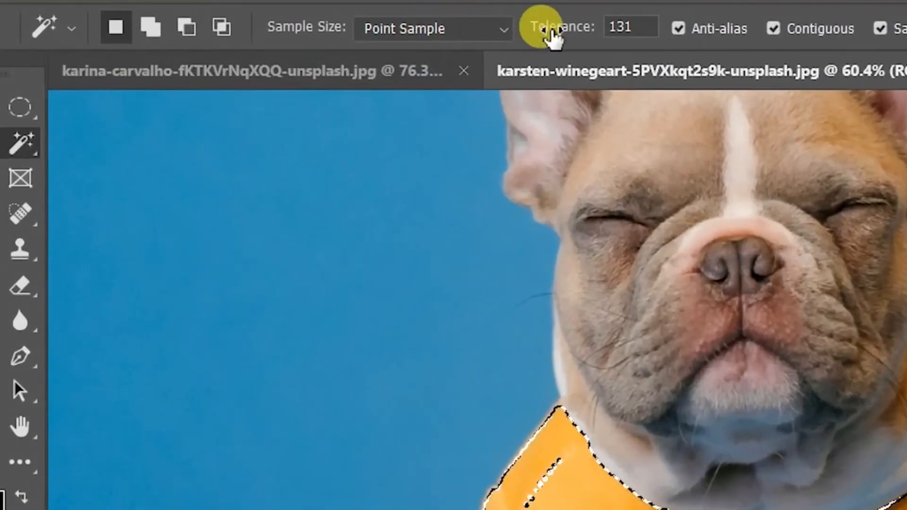
key(ctrl+d)
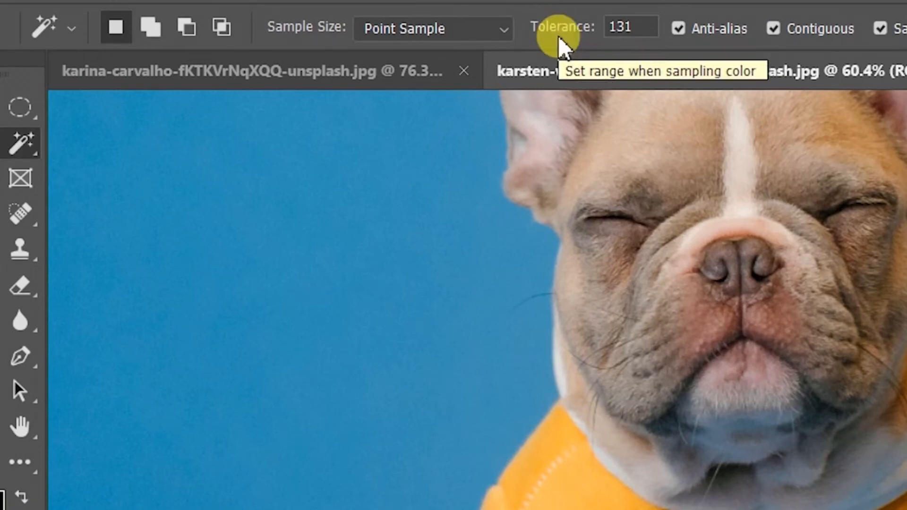
- Try sampling the yellow shirt at tolerances of 255 and 219, undoing each selection
drag(557, 32, 749, 51)
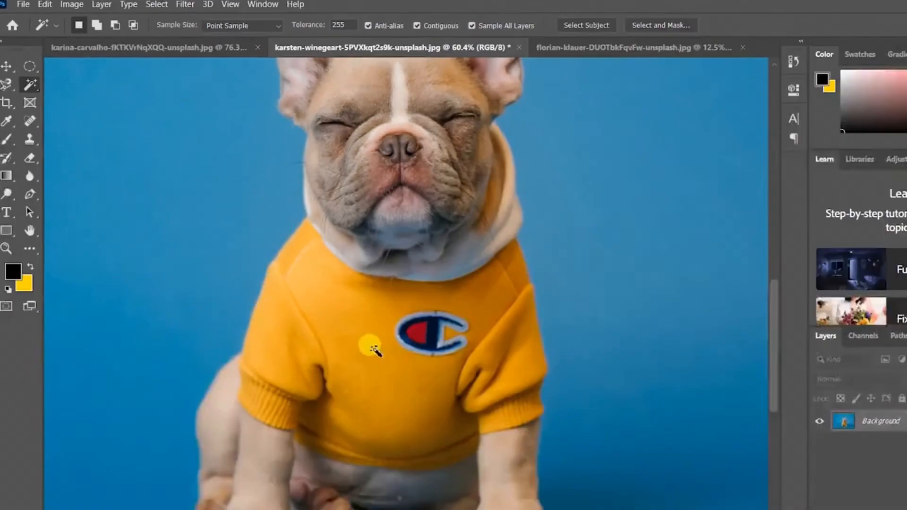
click(373, 349)
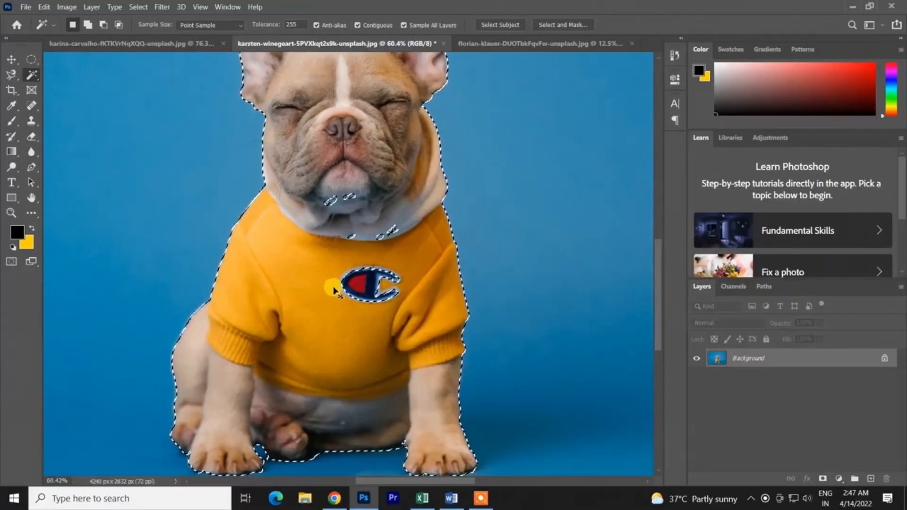
key(ctrl+z)
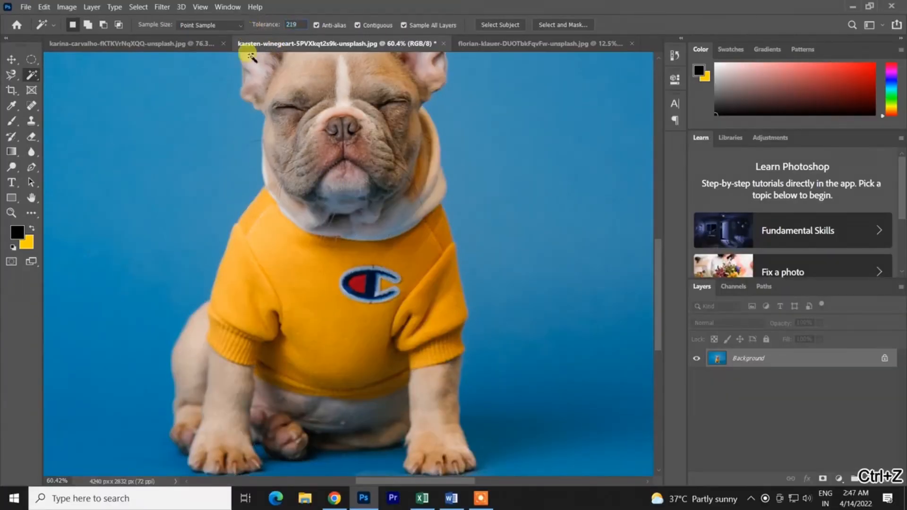
click(305, 283)
key(ctrl+z)
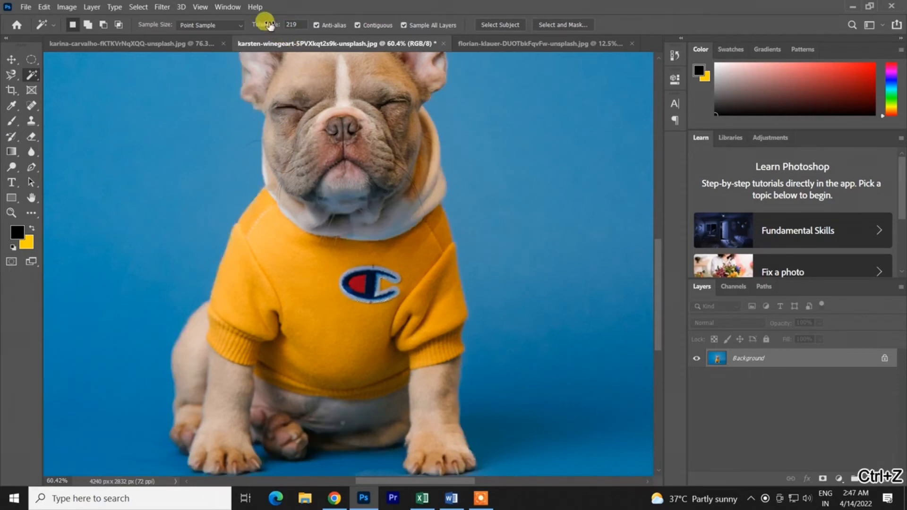
- Try sampling the yellow shirt at lower tolerances down to 48, undoing each selection
click(282, 287)
key(ctrl+z)
click(290, 271)
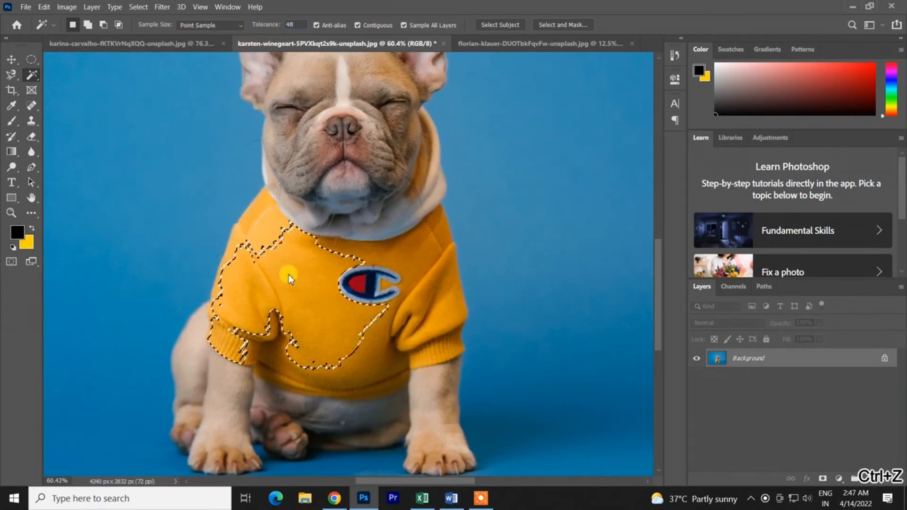
key(ctrl+z)
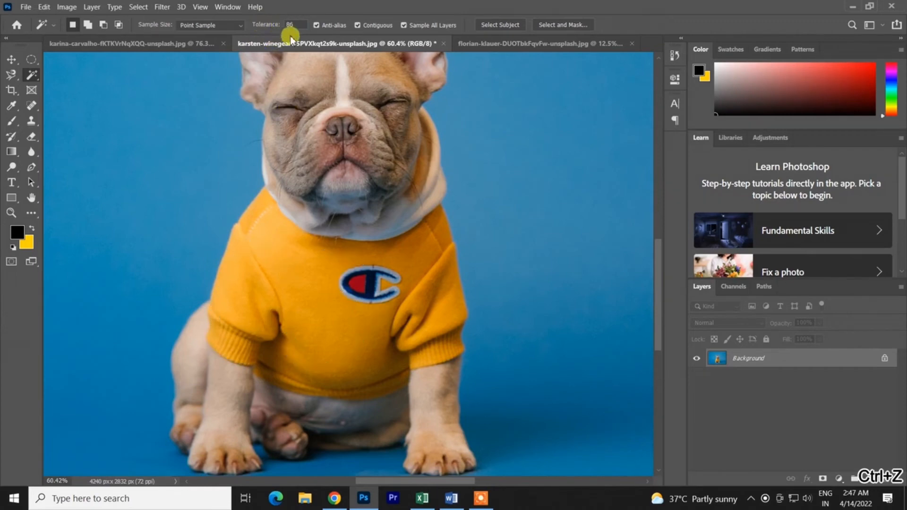
- Try sampling the shirt again with the tolerance raised stepwise to 138, undoing each selection
click(252, 305)
key(ctrl+z)
click(260, 292)
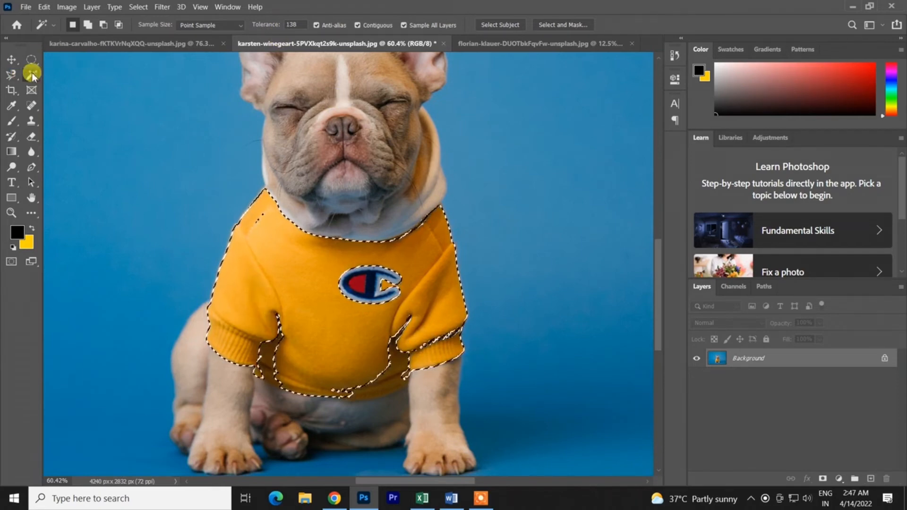
key(ctrl+z)
key(ctrl+z)
- Try selecting the blue background at tolerance 138, check the edge around the dog's paws, and undo the selection
scroll(459, 281, down, 3)
alt+click(456, 280)
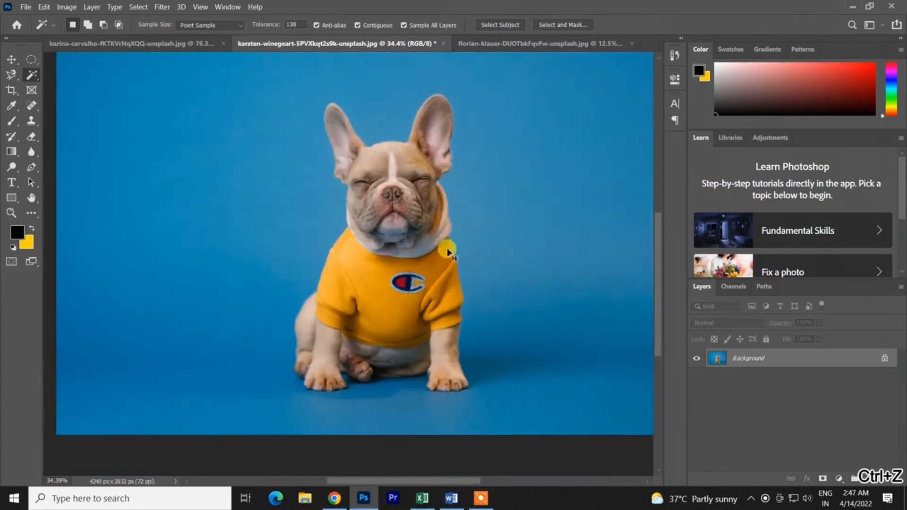
scroll(258, 196, down, 2)
scroll(371, 226, up, 3)
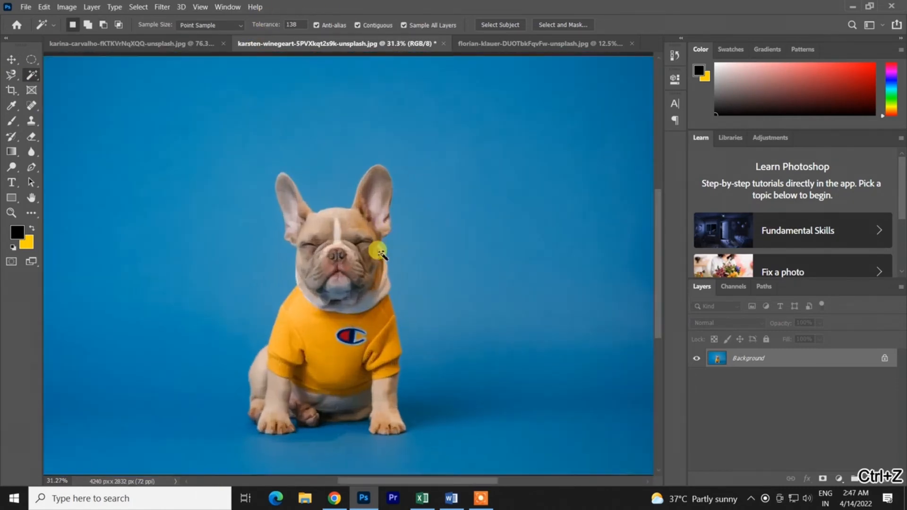
scroll(315, 124, down, 3)
click(325, 169)
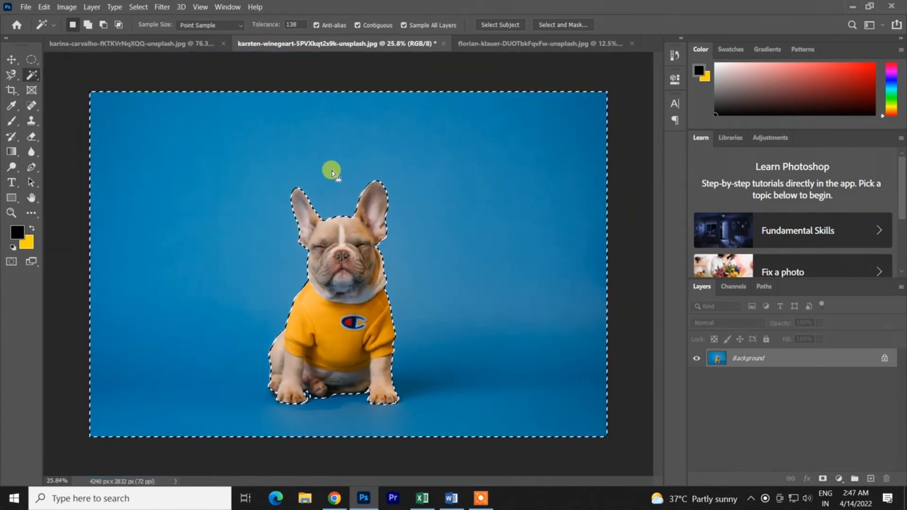
scroll(268, 370, up, 4)
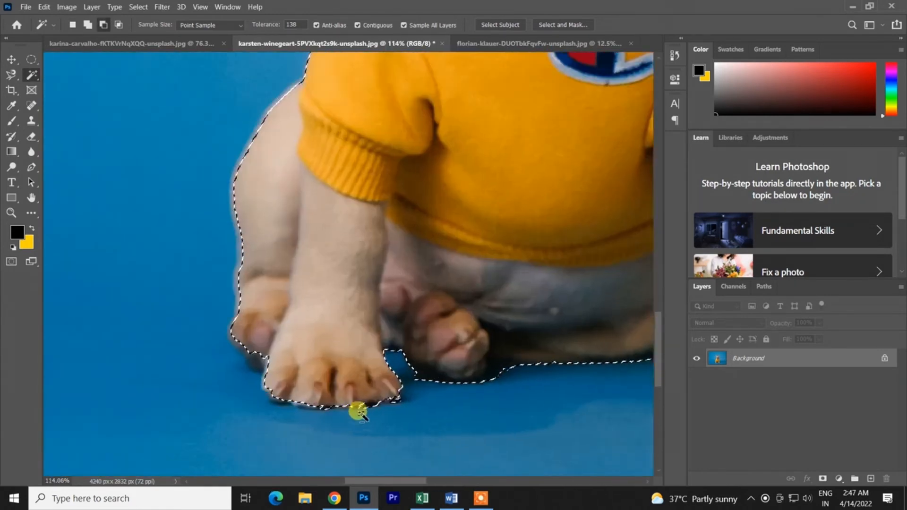
scroll(357, 411, down, 3)
key(ctrl+z)
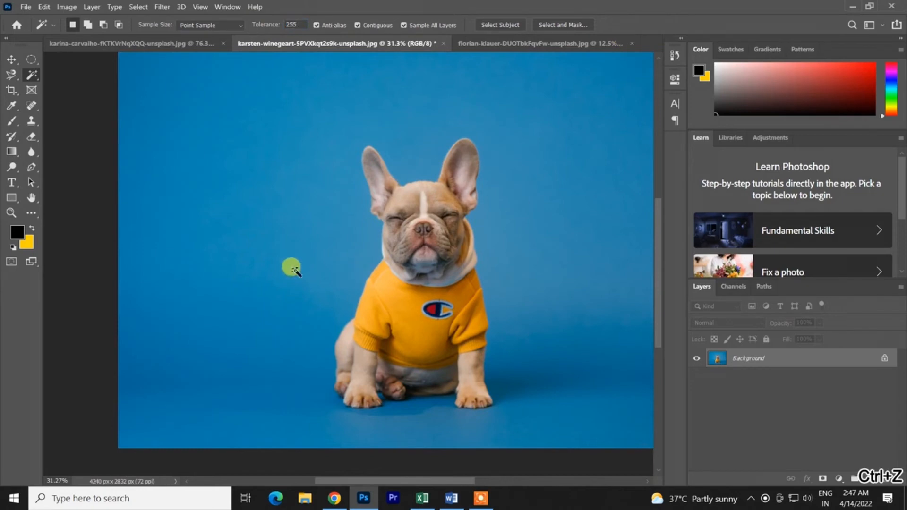
- Try sampling the blue background and the yellow shirt at a tolerance of 255, undoing each selection
click(291, 268)
scroll(283, 279, down, 3)
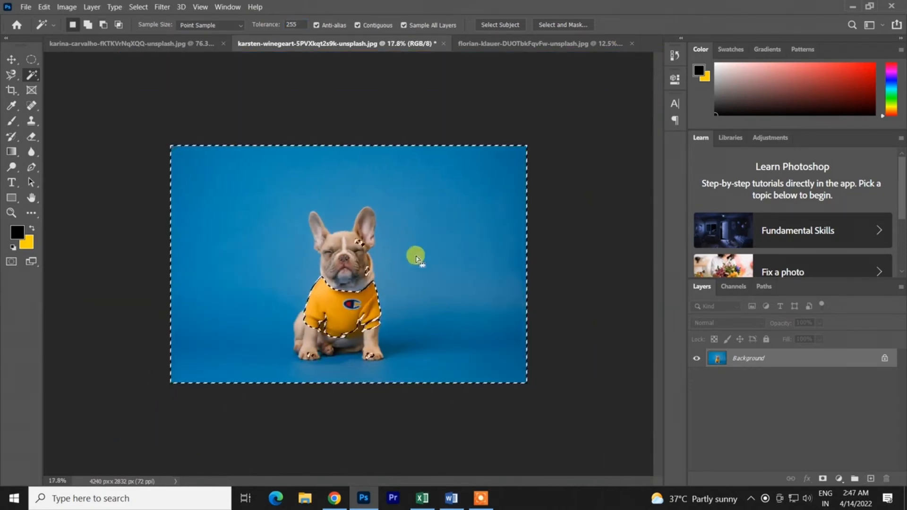
key(ctrl+z)
scroll(416, 259, up, 2)
scroll(437, 260, up, 2)
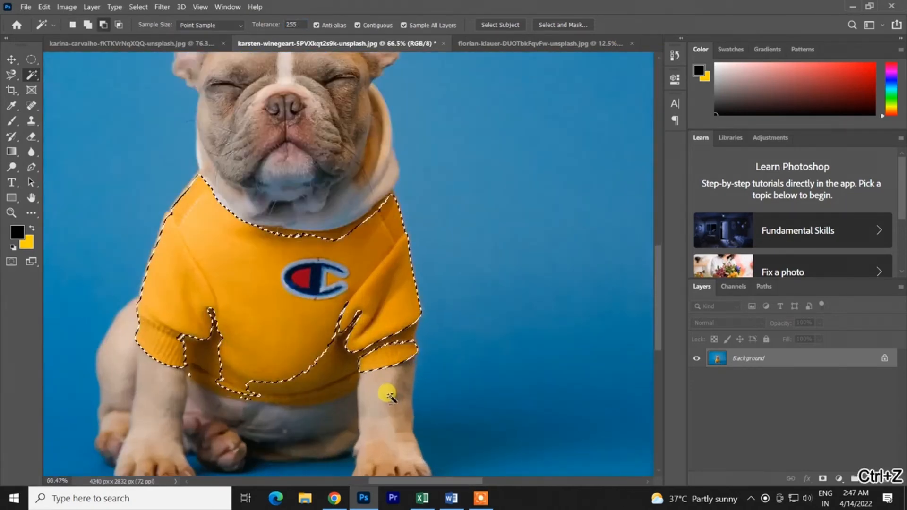
scroll(440, 341, up, 3)
scroll(403, 324, down, 4)
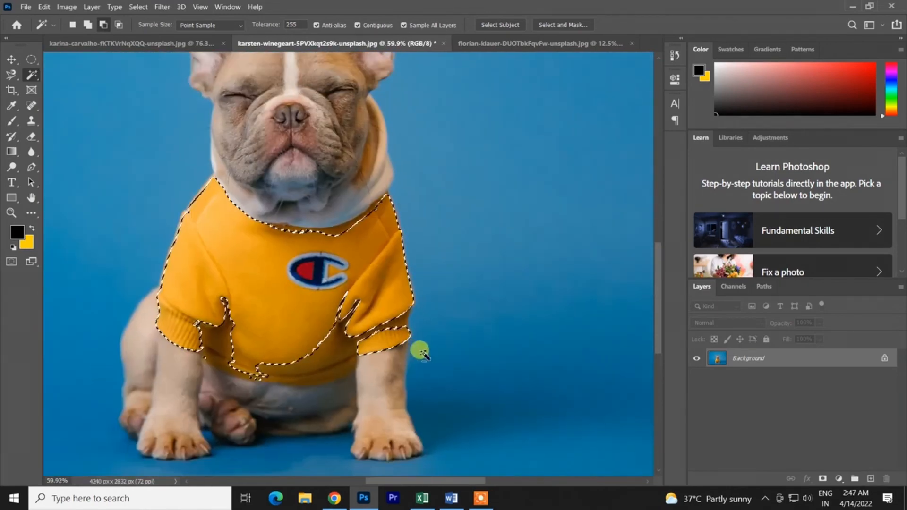
key(ctrl+z)
- Try sampling the dog's shirt with the tolerance lowered to 163, undoing the selection
scroll(516, 239, down, 3)
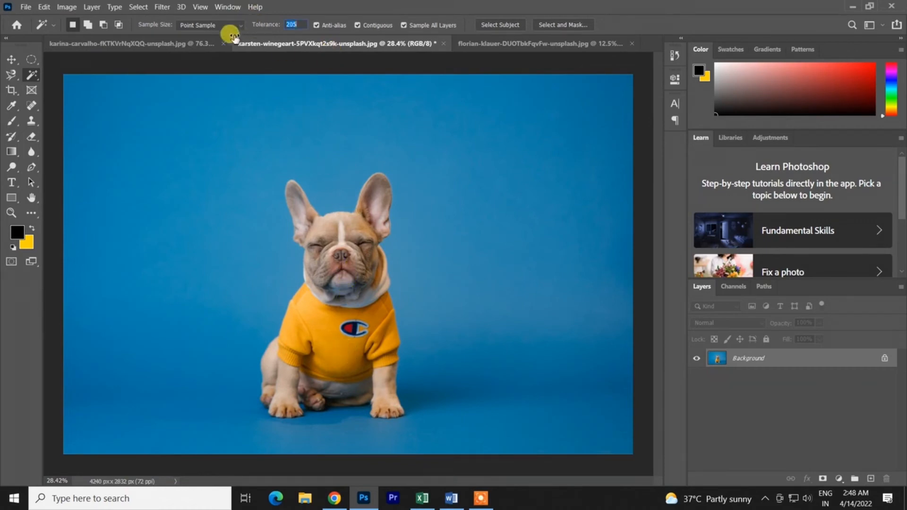
click(343, 354)
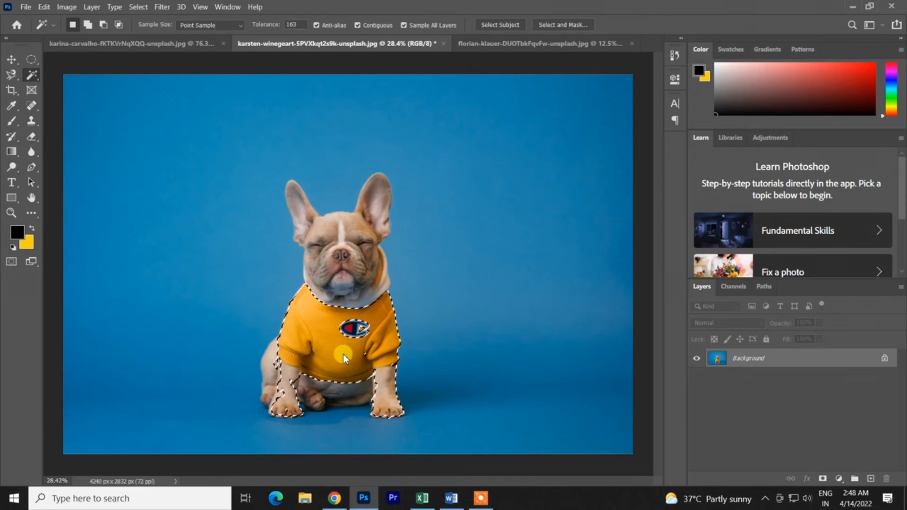
key(ctrl+z)
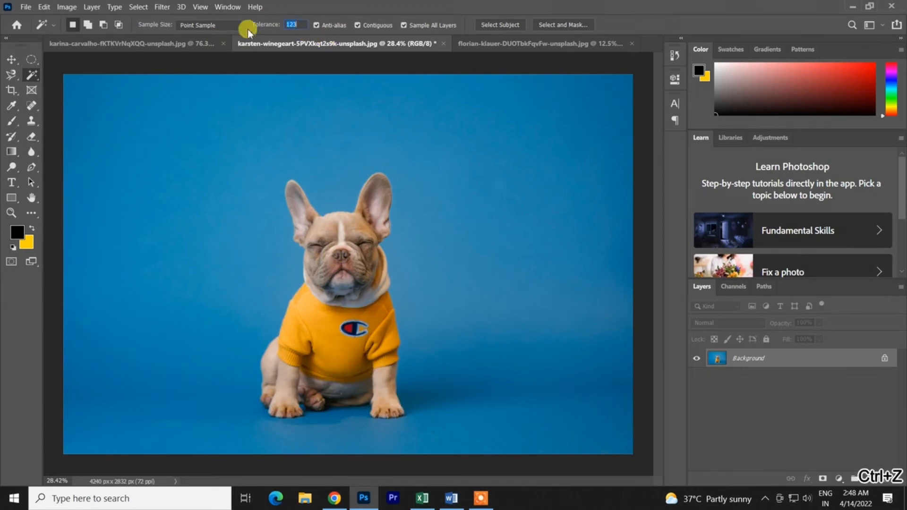
- Select the dog's yellow shirt with a tolerance of 123 and switch to the Lasso Tool
scroll(347, 362, up, 5)
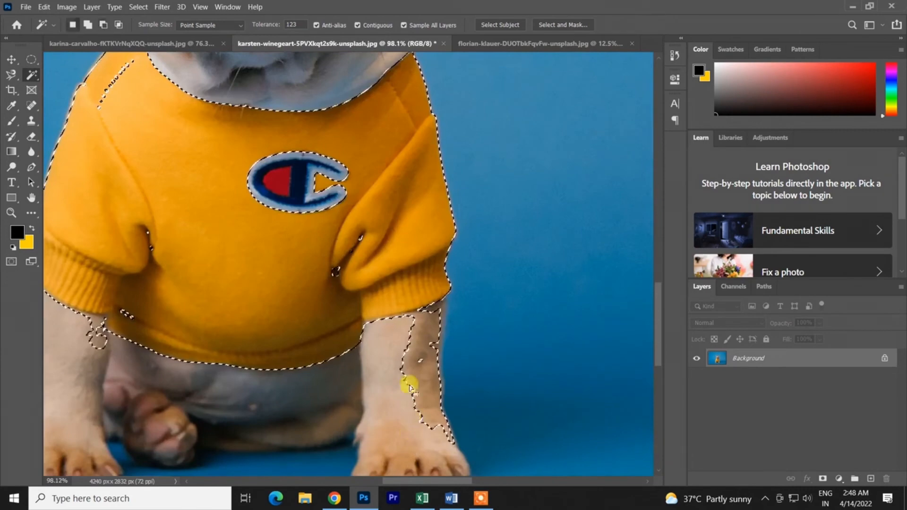
click(12, 72)
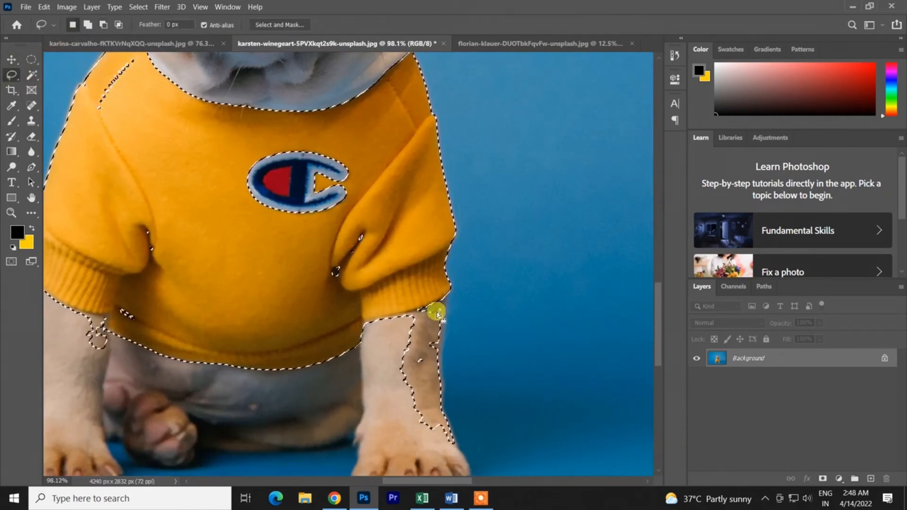
- Subtract the stray patches on the dog's front leg from the shirt selection with the Lasso Tool
key(alt)
mouse_move(436, 307)
mouse_down()
mouse_move(387, 345)
mouse_move(423, 469)
mouse_move(500, 476)
mouse_move(464, 354)
mouse_move(436, 309)
mouse_move(423, 347)
mouse_up()
drag(449, 307, 446, 307)
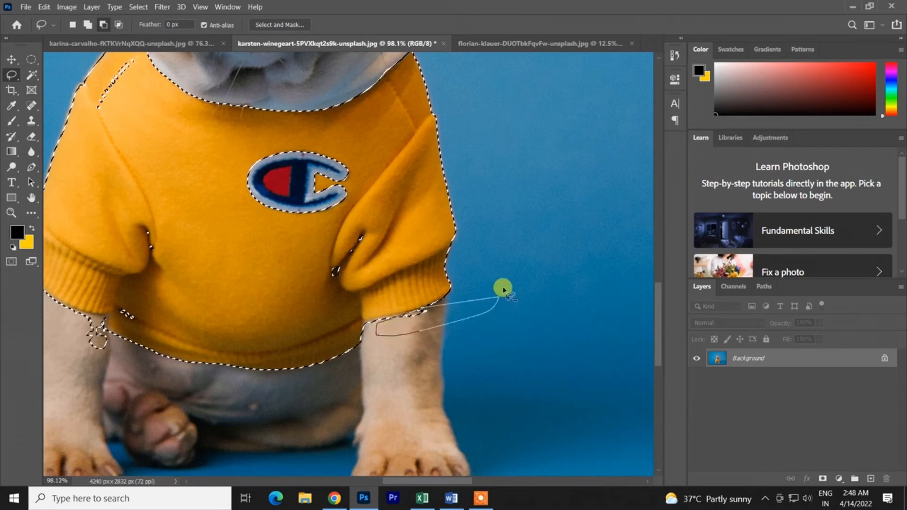
drag(503, 289, 501, 291)
- Add the missed fabric creases beside both sleeves to the shirt selection, undoing the misdrawn lasso and redrawing it
mouse_move(361, 233)
mouse_down()
mouse_move(384, 209)
mouse_move(374, 216)
mouse_up()
key(ctrl+z)
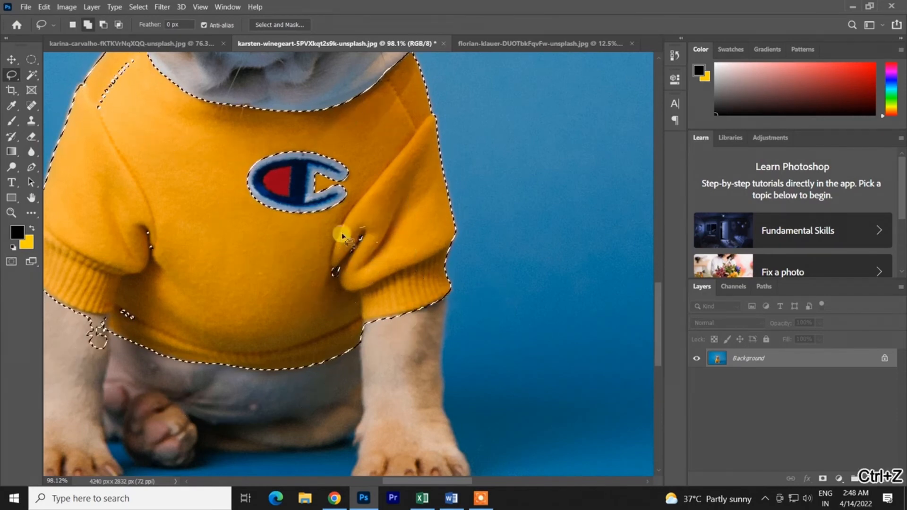
drag(370, 251, 367, 247)
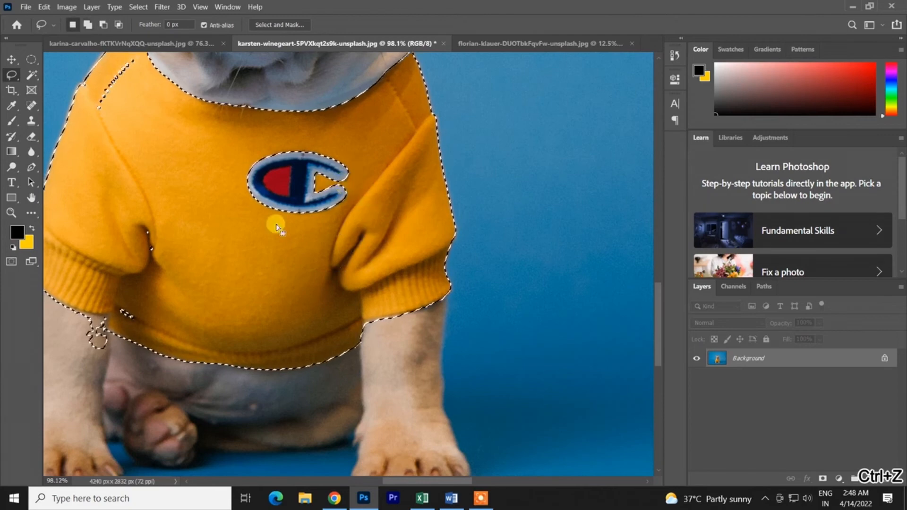
drag(135, 190, 117, 249)
drag(173, 169, 174, 169)
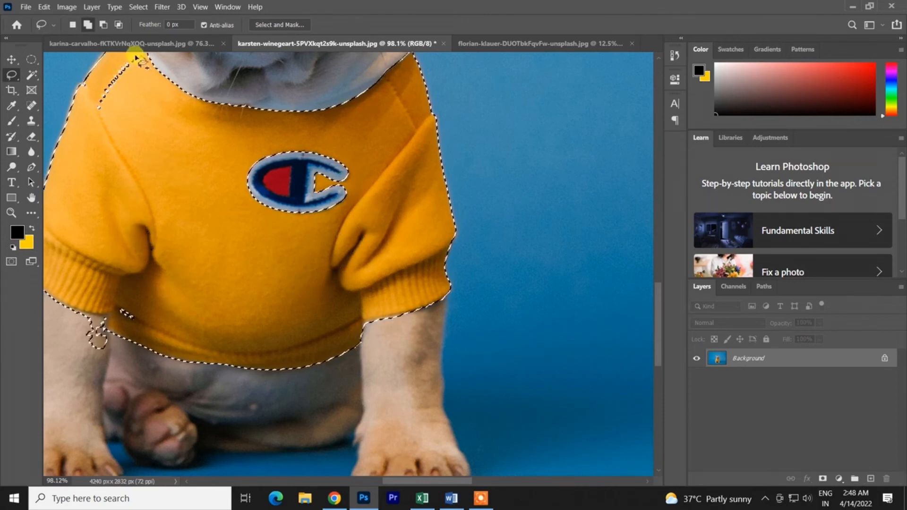
- Add the gaps at the shoulder and hem to the shirt selection and subtract the stray patch below the cuff
drag(138, 101, 137, 102)
mouse_move(124, 312)
mouse_down()
mouse_move(114, 302)
mouse_move(121, 288)
mouse_up()
mouse_move(110, 340)
mouse_down()
mouse_move(102, 315)
mouse_move(69, 318)
mouse_move(60, 335)
mouse_move(102, 375)
mouse_up()
scroll(71, 367, down, 3)
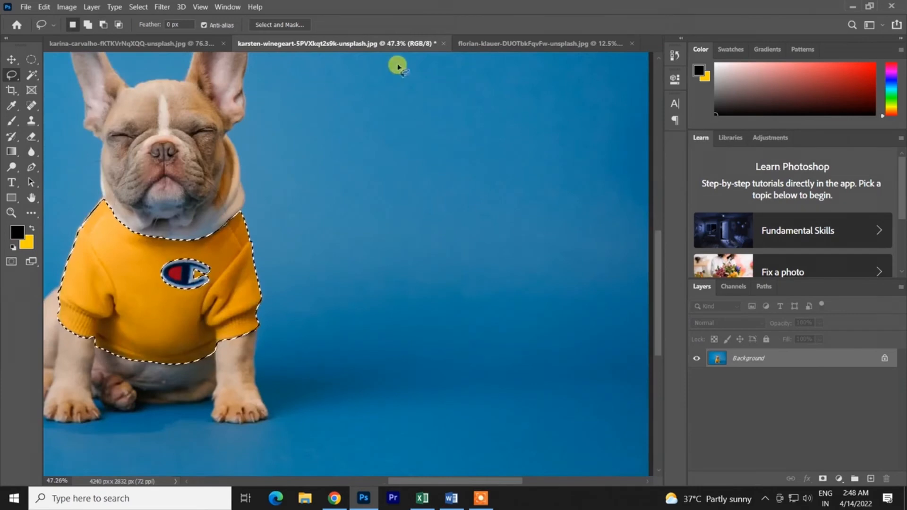
- Switch to the florian-klauer photo of the two pens and activate the Magic Wand Tool
click(478, 47)
scroll(364, 249, up, 2)
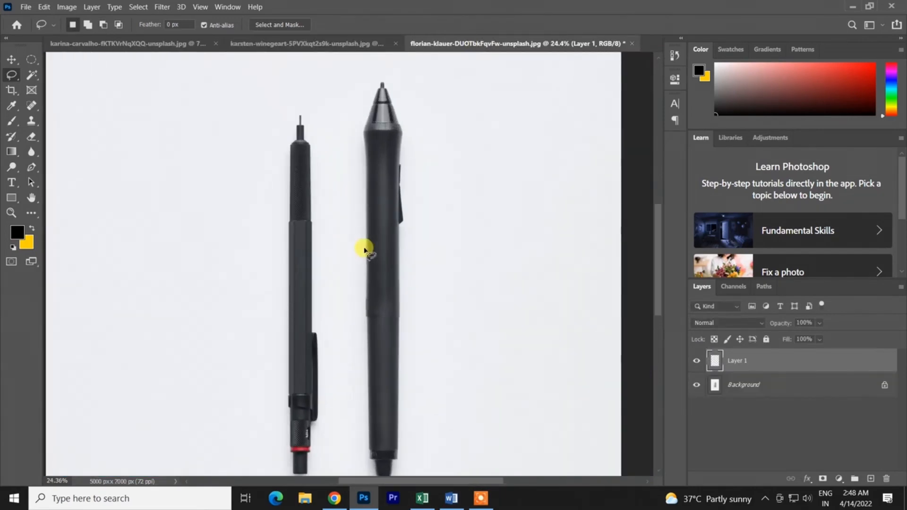
scroll(365, 249, down, 1)
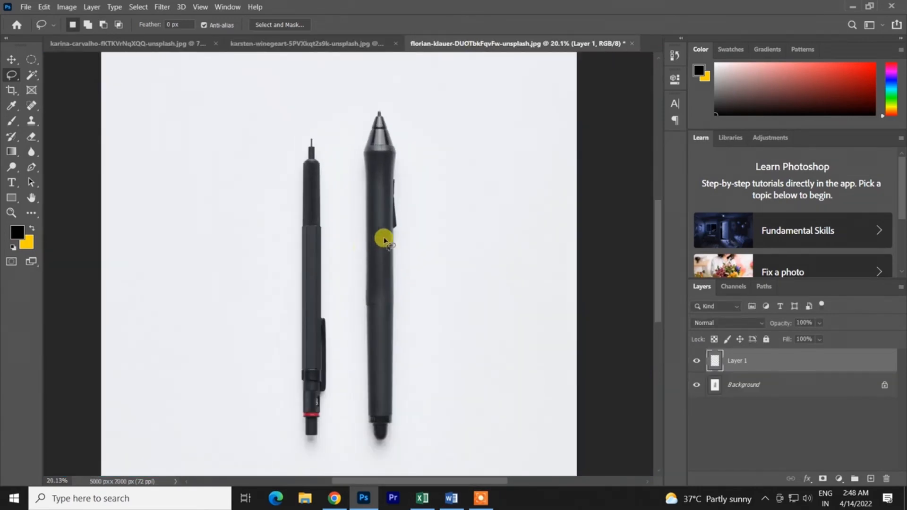
click(24, 74)
- Try selecting the thicker pen at a tolerance of 123, check the edges around its tip, and undo the selection
click(375, 207)
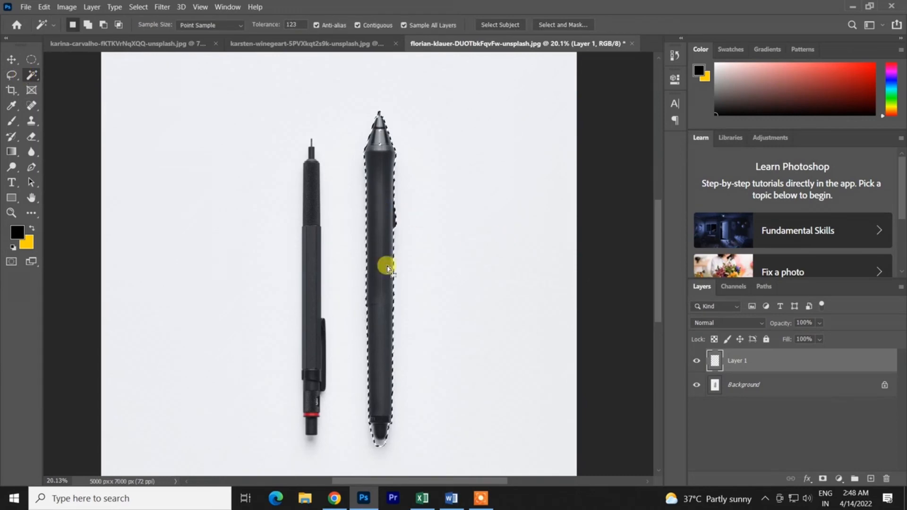
scroll(384, 260, up, 3)
scroll(378, 149, up, 6)
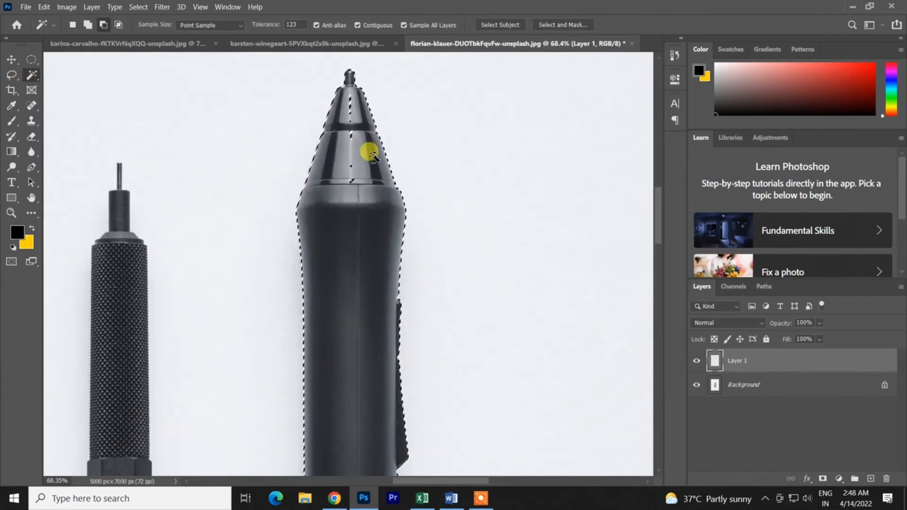
key(ctrl+z)
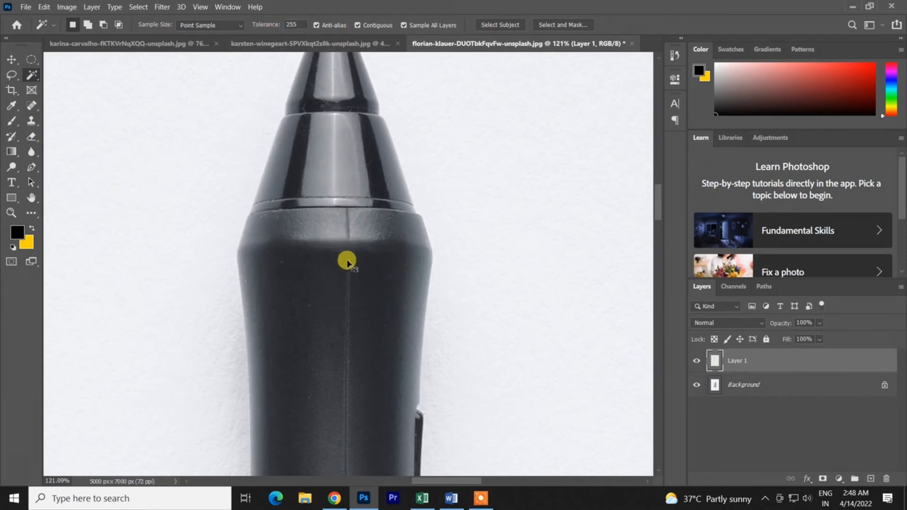
- Try sampling the thicker pen at tolerances of 255 and 199, undoing each selection
key(ctrl+z)
scroll(352, 266, down, 6)
click(356, 312)
key(ctrl+z)
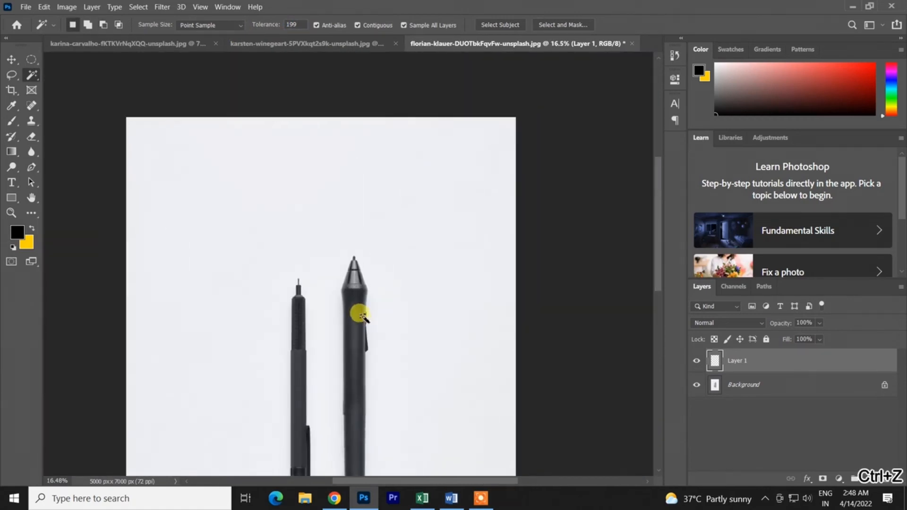
click(352, 386)
key(ctrl+z)
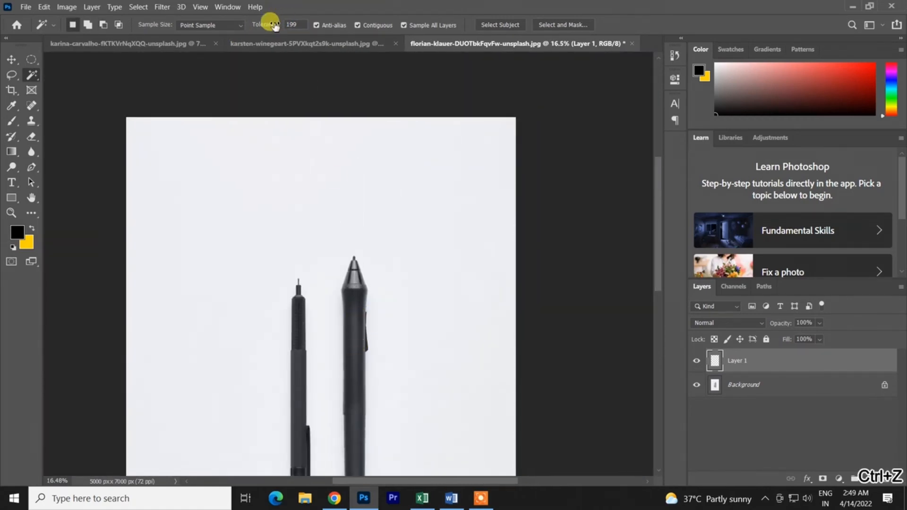
- Try selecting the thicker pen at tolerances of 148 and 159, undoing each selection after checking the tip
drag(244, 35, 240, 35)
click(352, 362)
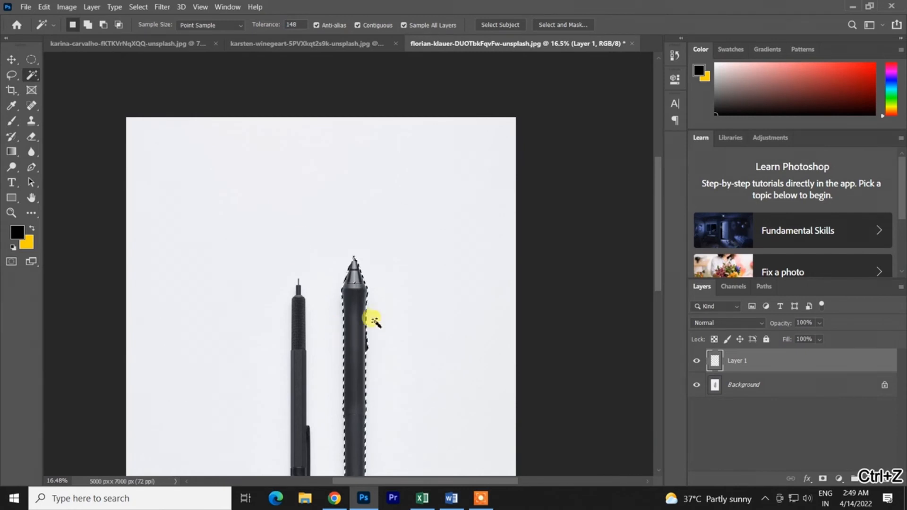
scroll(354, 269, up, 6)
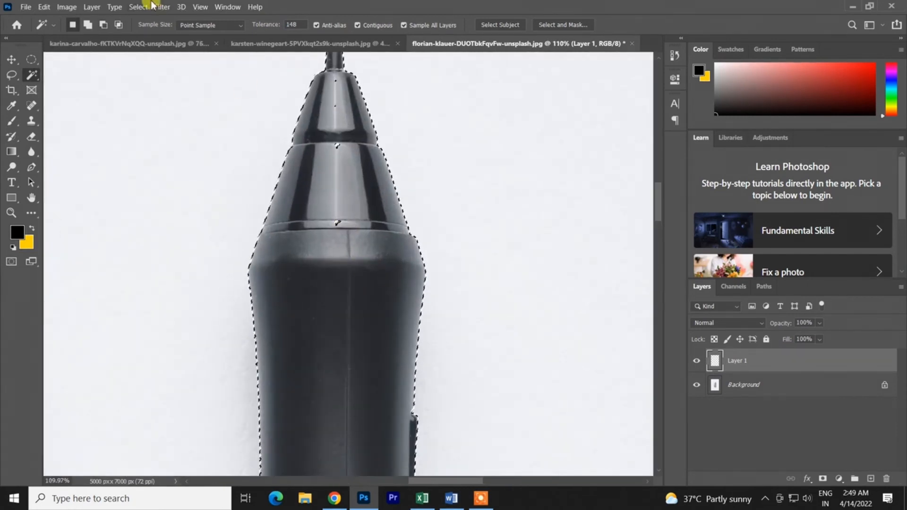
key(ctrl+z)
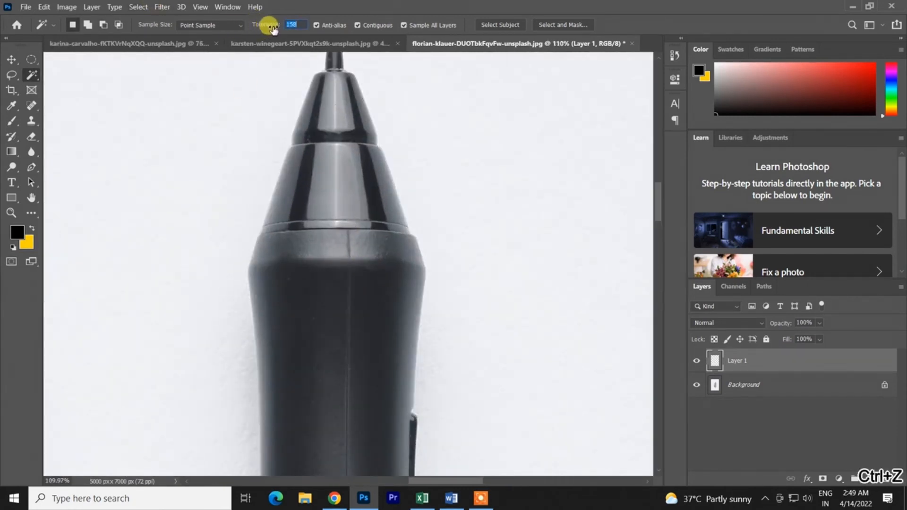
click(370, 201)
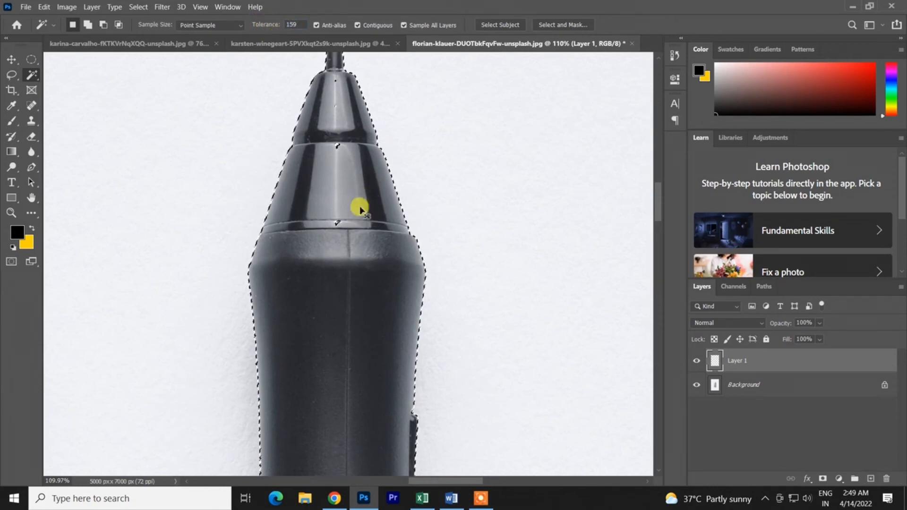
key(ctrl+z)
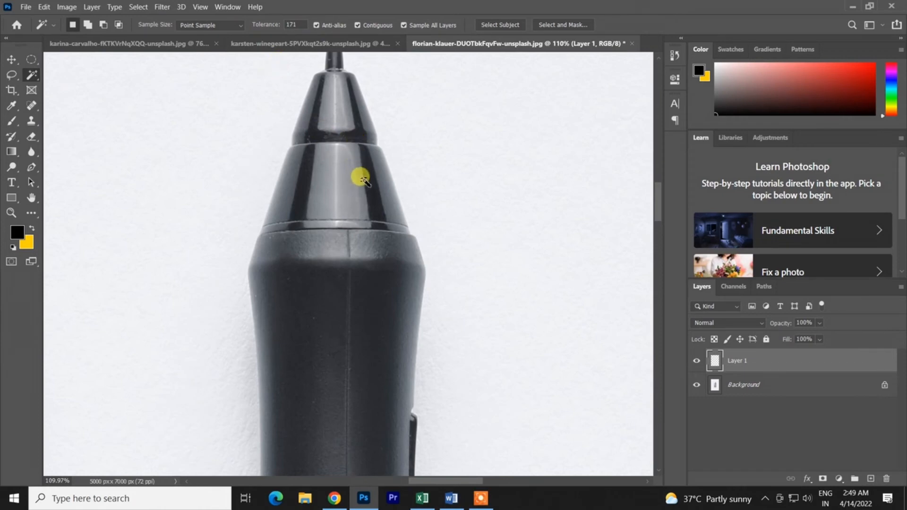
- Select the thicker pen at a tolerance of 171 and add the missed highlights in its tip with the Lasso Tool
click(370, 194)
click(13, 75)
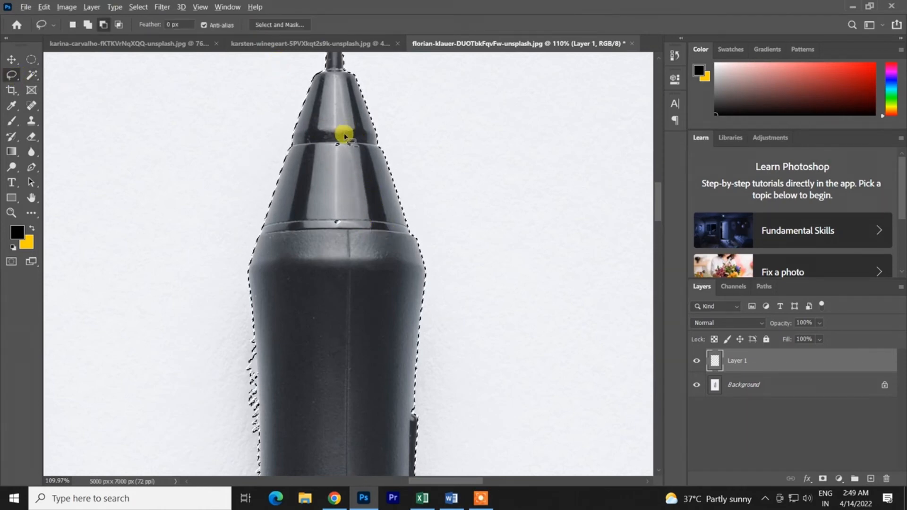
drag(339, 137, 305, 202)
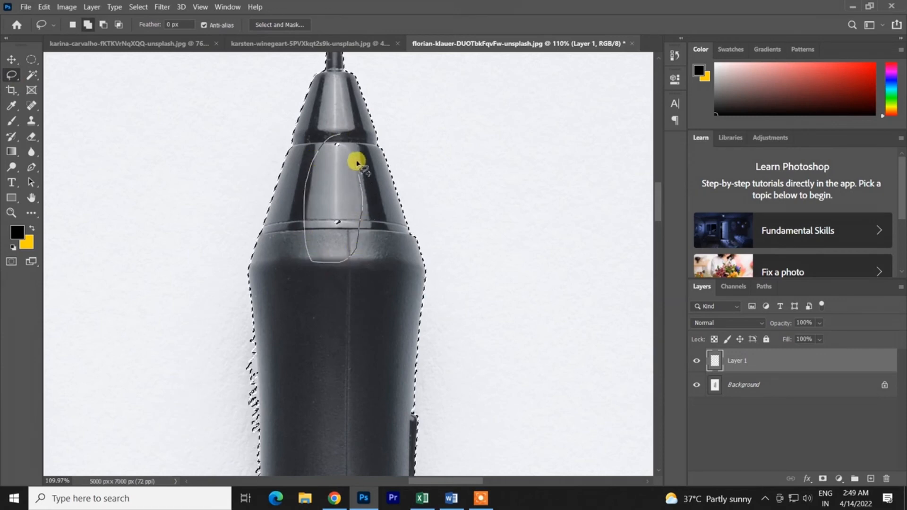
scroll(331, 140, down, 5)
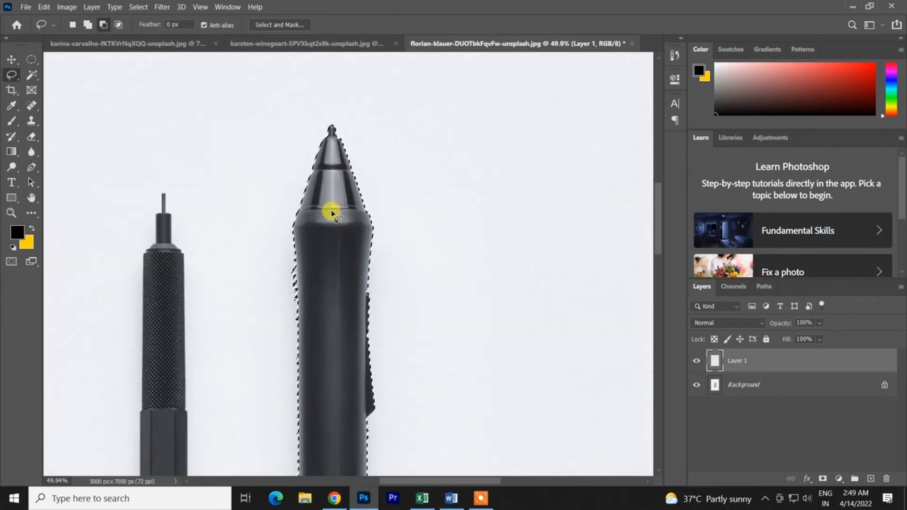
- Subtract the jagged shadow spill along the thicker pen's lower barrel with the Lasso Tool, and clear the selection after viewing the whole pen
scroll(331, 208, down, 10)
scroll(293, 320, down, 8)
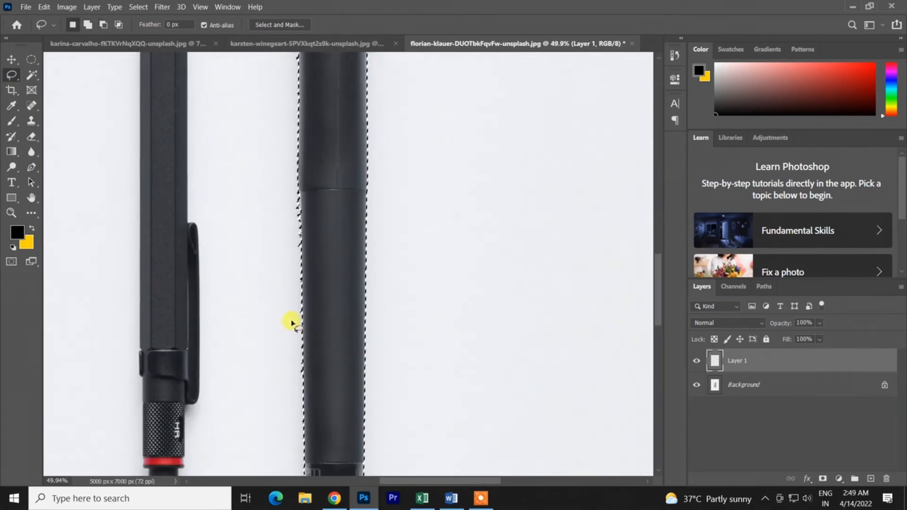
scroll(308, 106, up, 6)
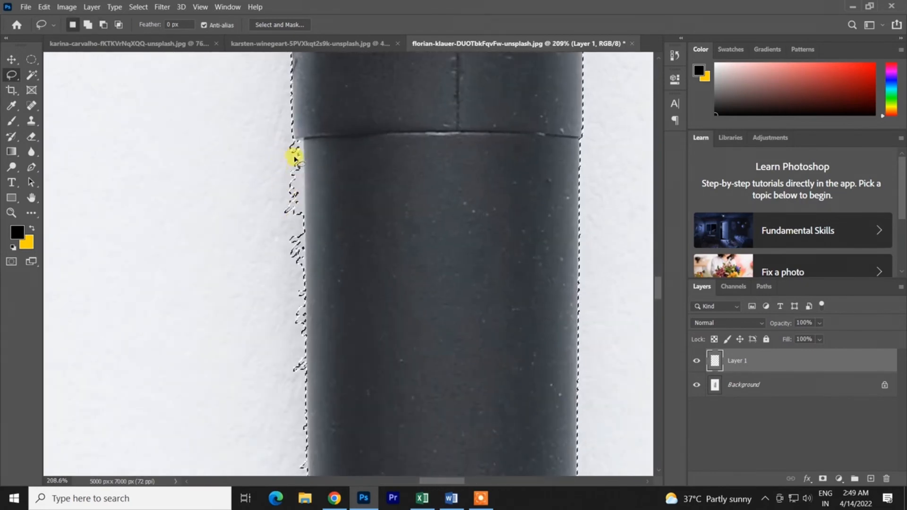
key(alt)
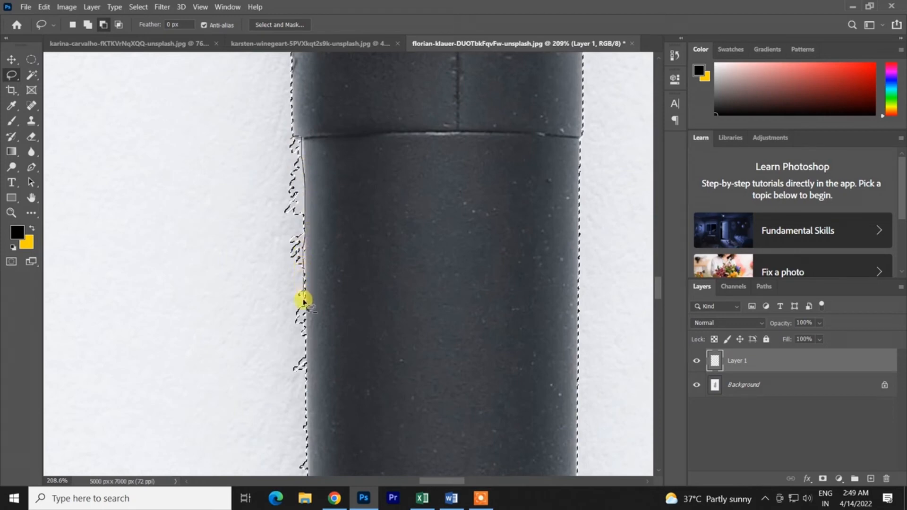
scroll(318, 318, down, 5)
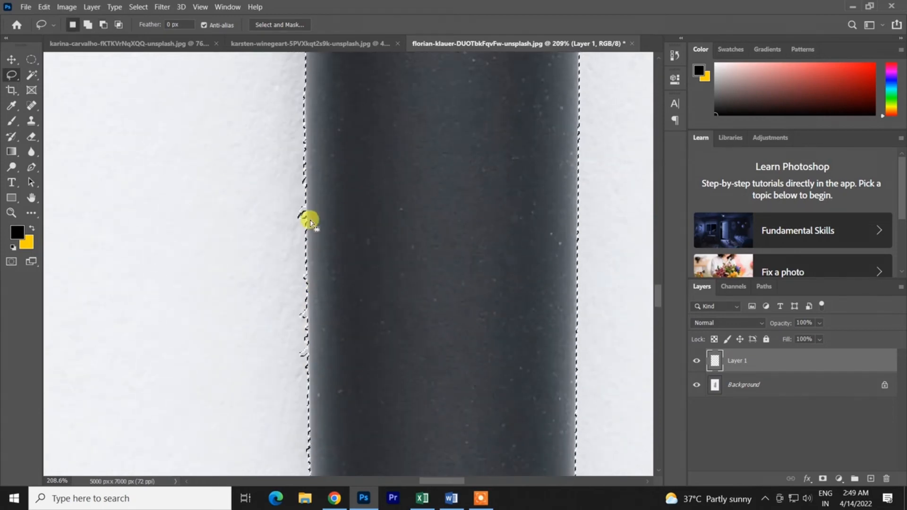
drag(304, 151, 308, 356)
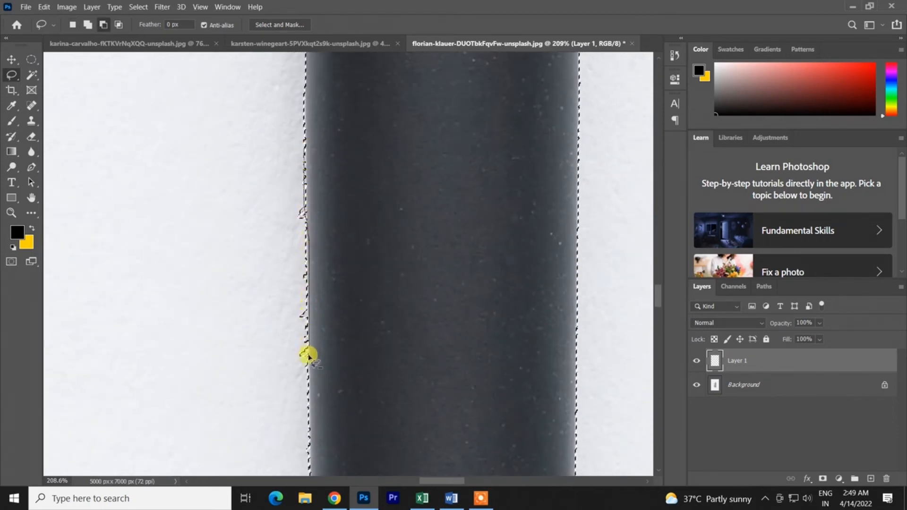
drag(238, 289, 303, 151)
scroll(439, 258, down, 8)
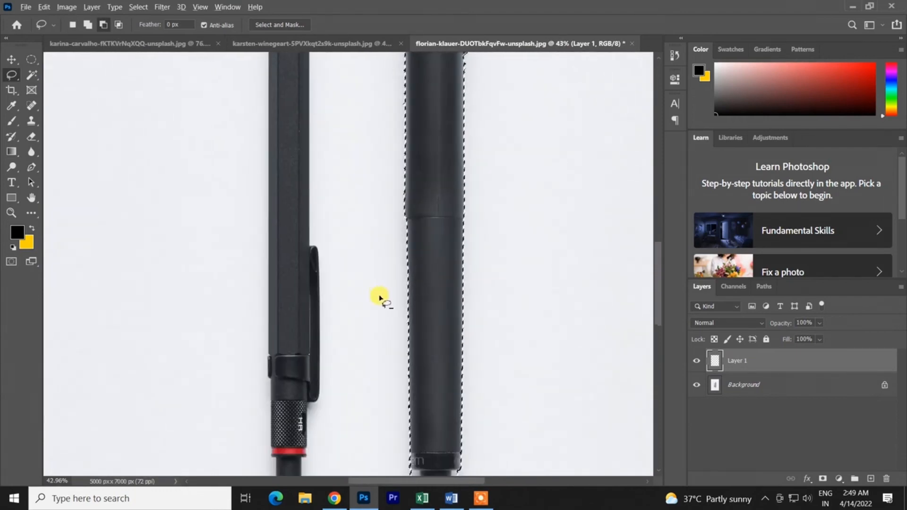
scroll(378, 298, down, 4)
scroll(409, 356, down, 3)
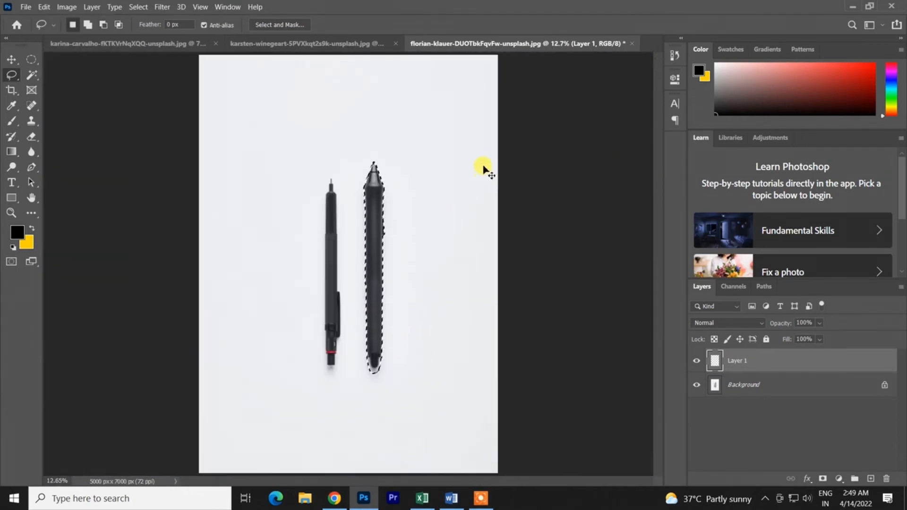
key(ctrl+d)
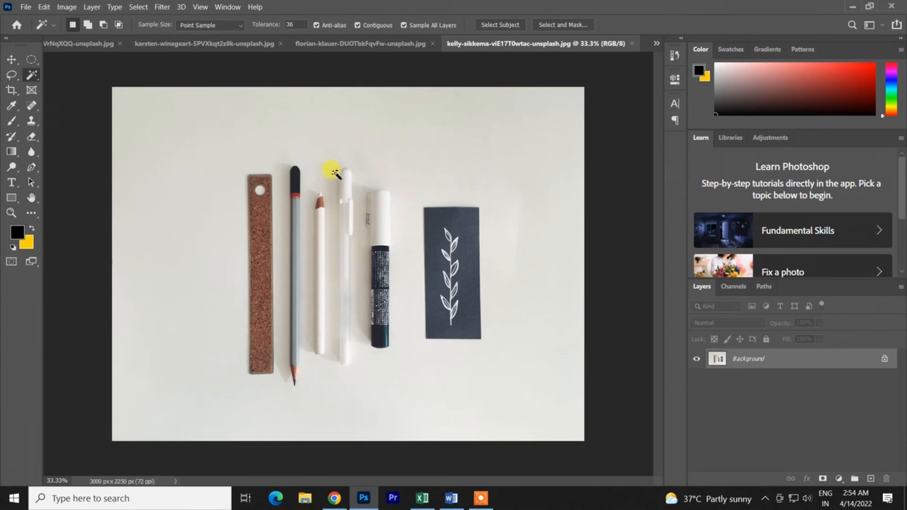
- Select the dark card behind the white leaf drawing with the Magic Wand at a tolerance of 36
scroll(312, 259, up, 3)
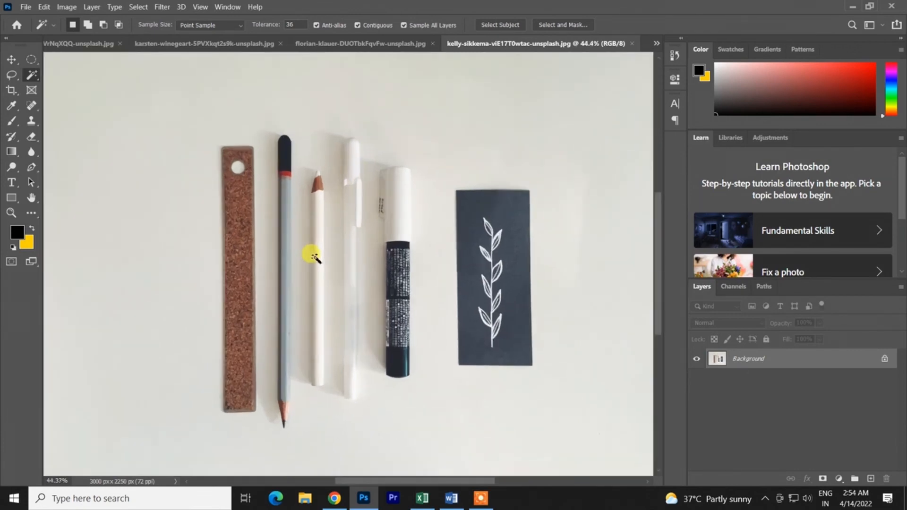
scroll(482, 320, down, 2)
scroll(452, 304, up, 3)
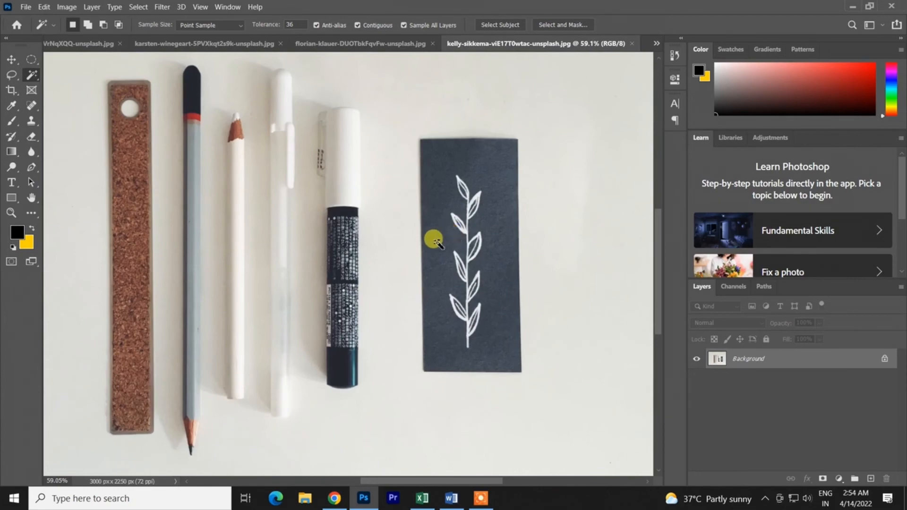
click(434, 241)
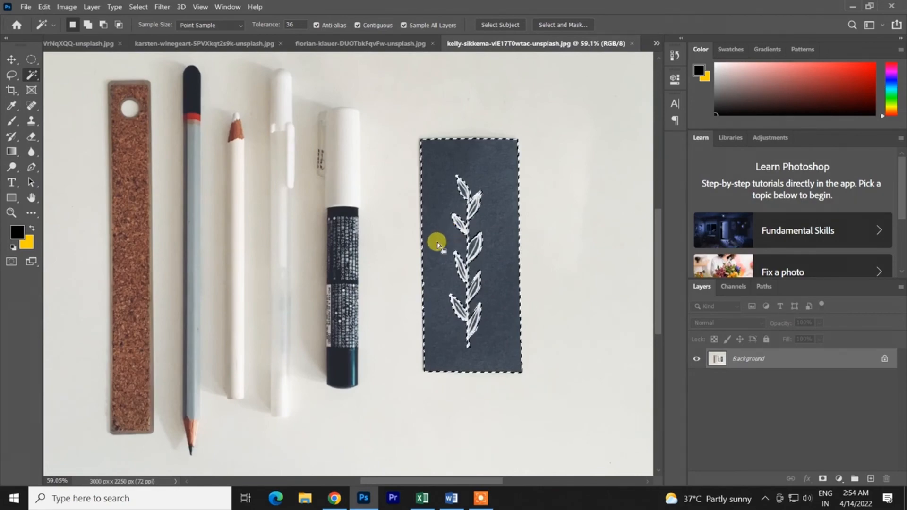
- Add the enclosed dark areas inside three leaves in the middle of the drawing to the card selection with the Magic Wand
scroll(433, 242, up, 6)
scroll(417, 225, up, 3)
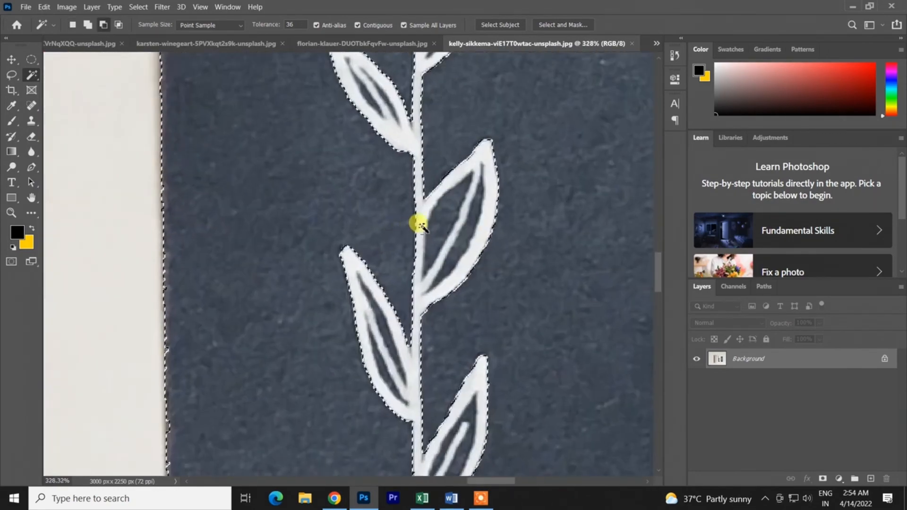
scroll(519, 143, down, 6)
scroll(514, 144, up, 3)
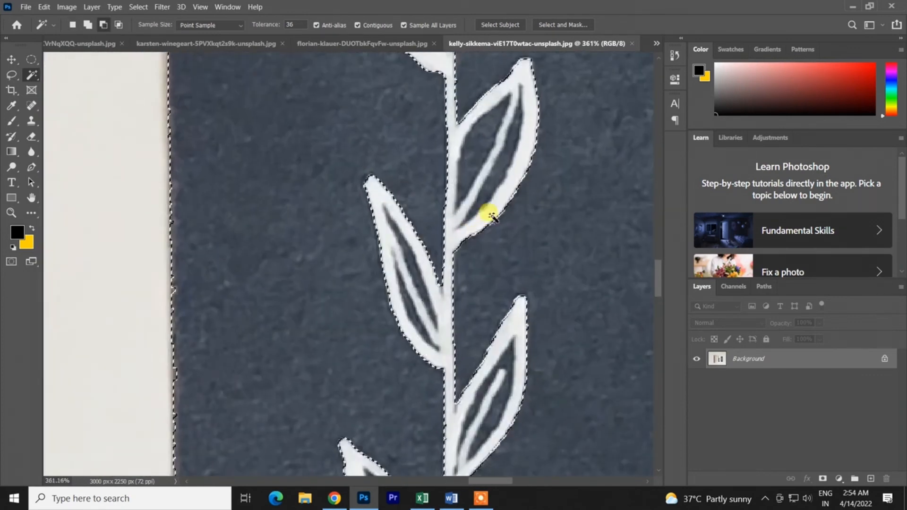
click(474, 142)
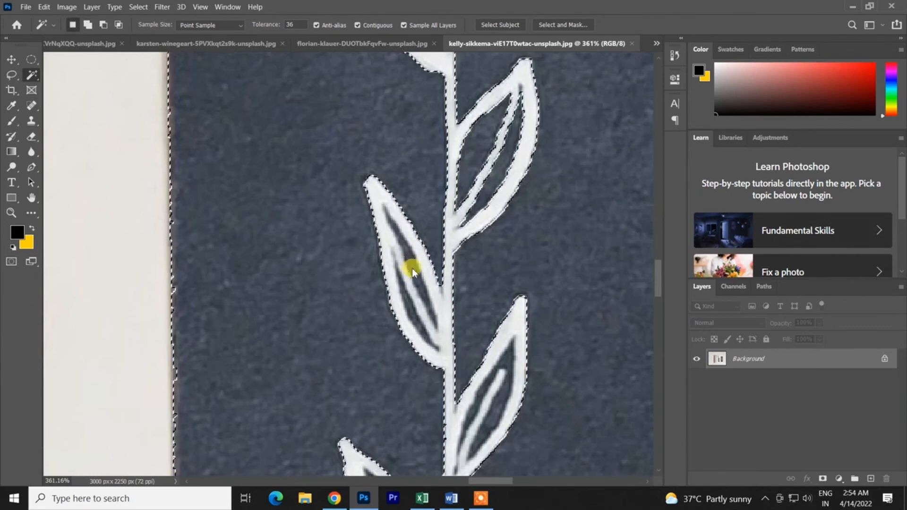
click(407, 284)
click(491, 393)
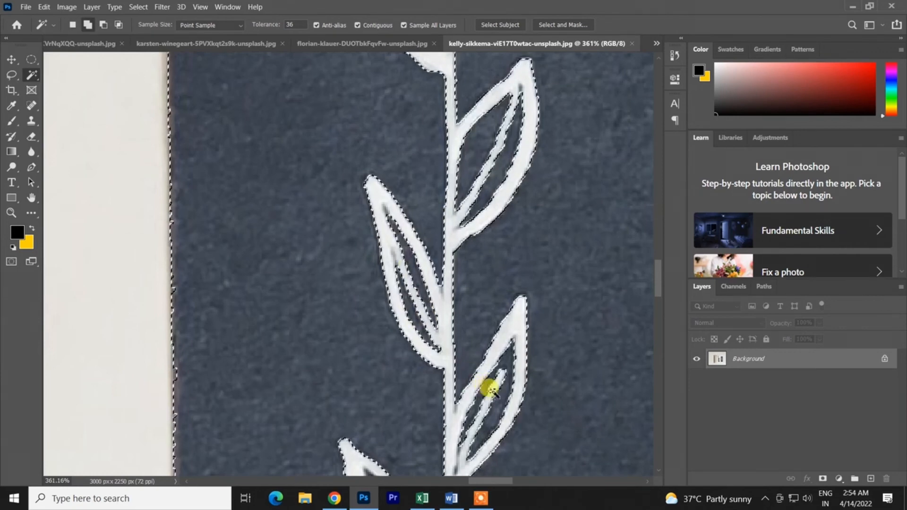
- Add the enclosed dark areas inside the two lowest leaves of the drawing to the card selection
scroll(498, 378, down, 3)
click(383, 374)
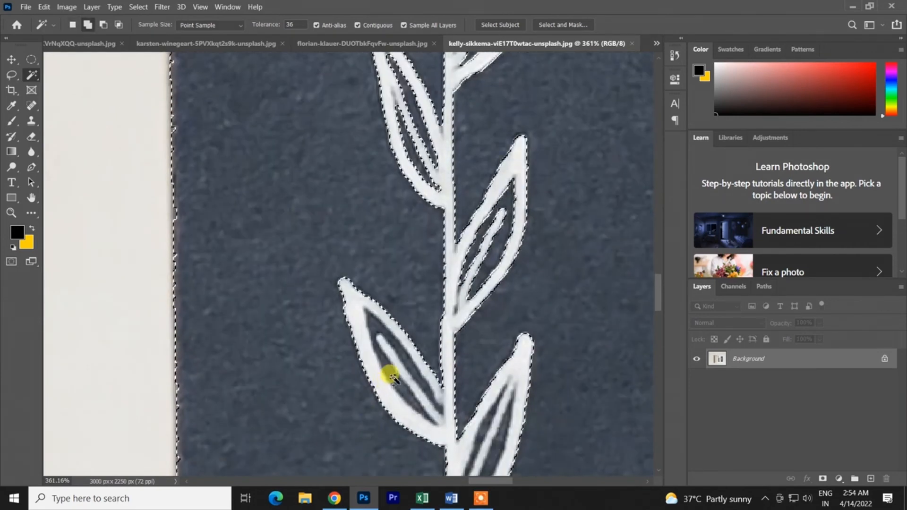
scroll(500, 437, down, 3)
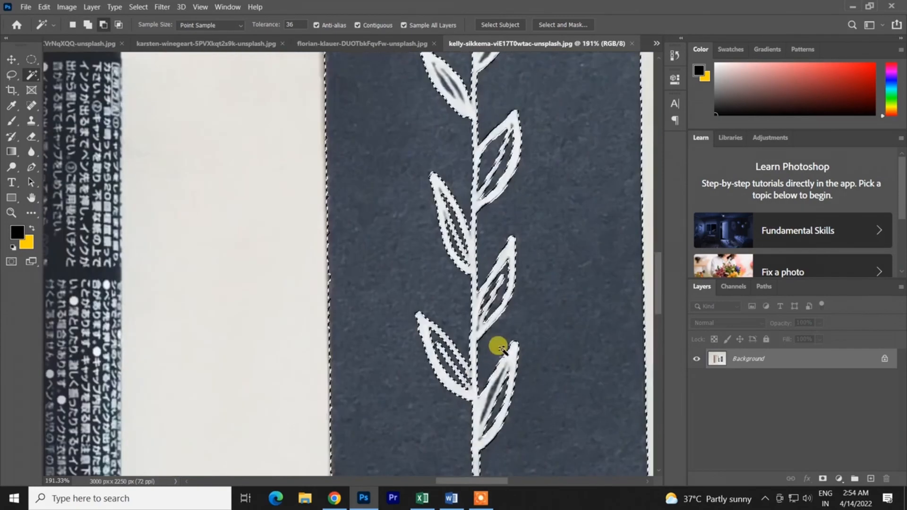
scroll(494, 346, up, 2)
scroll(501, 404, up, 2)
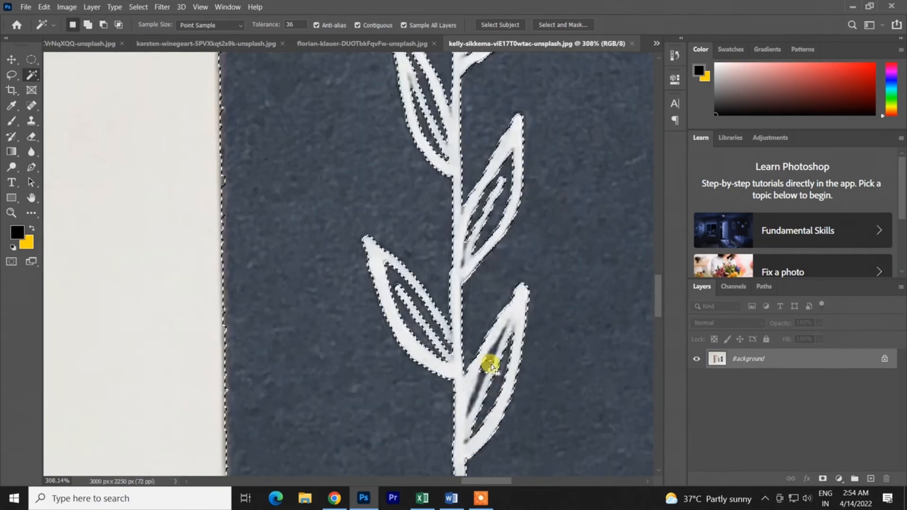
key(ctrl+z)
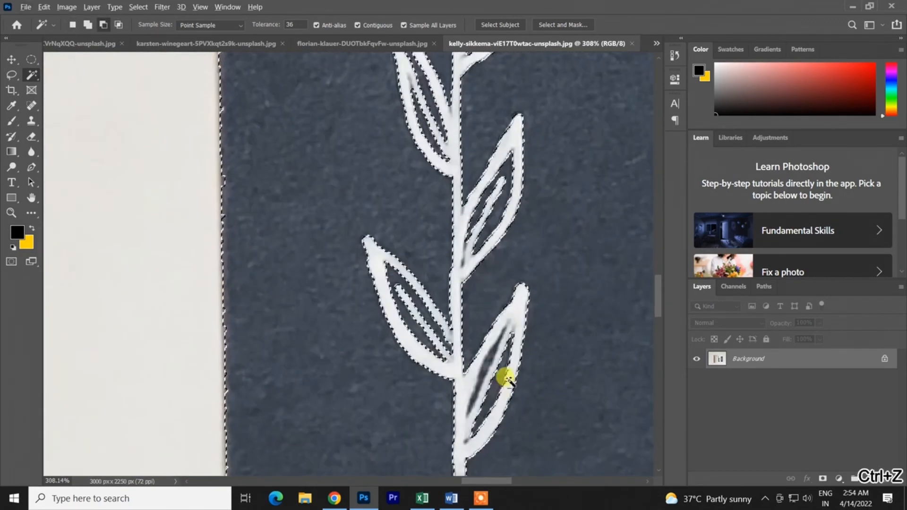
scroll(491, 364, up, 4)
alt+click(473, 341)
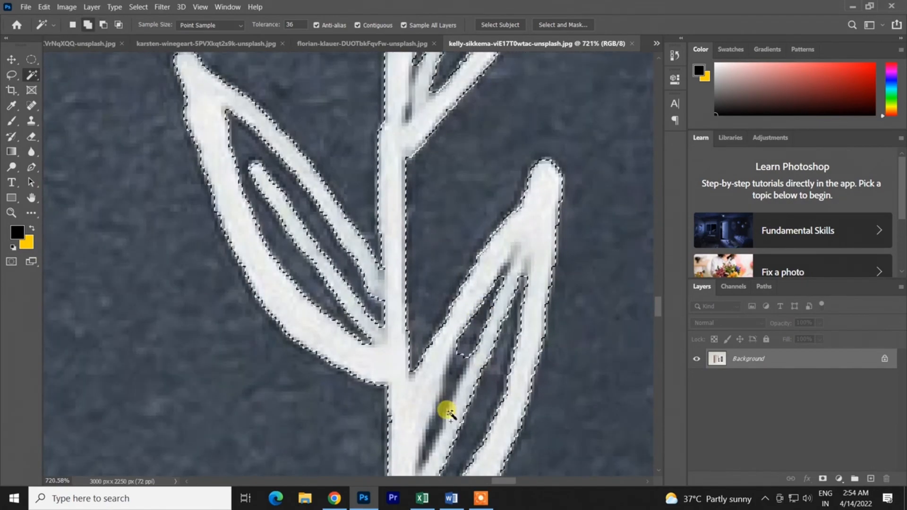
scroll(443, 406, down, 5)
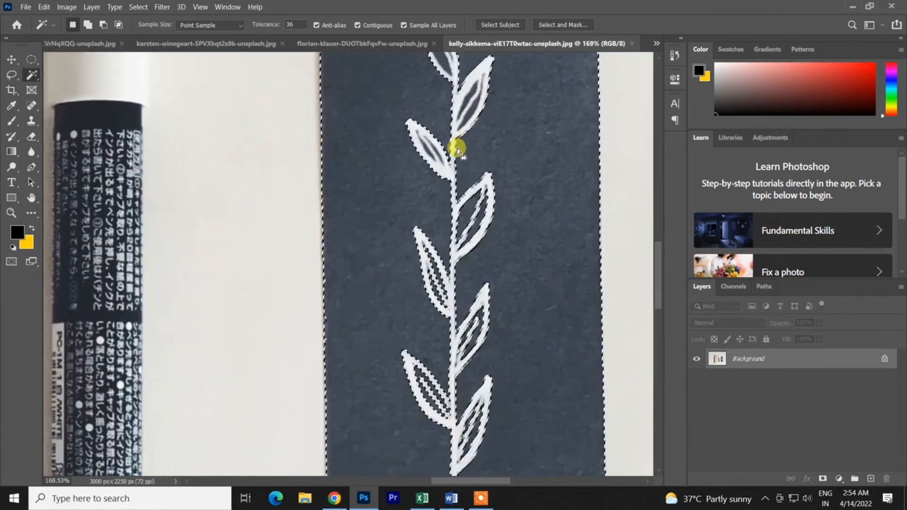
- Add the enclosed dark areas inside the uppermost leaves to the card selection, and clear the whole selection
scroll(453, 142, up, 2)
scroll(463, 132, up, 3)
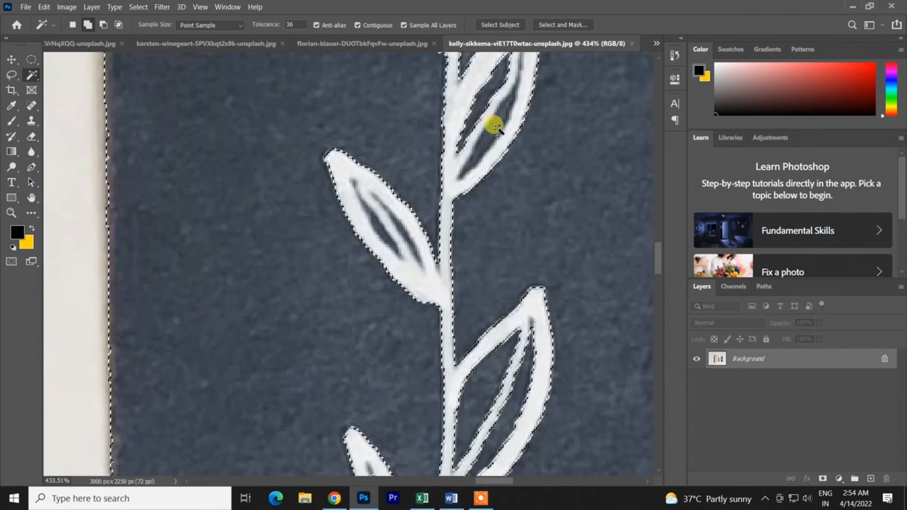
shift+click(495, 126)
shift+click(400, 227)
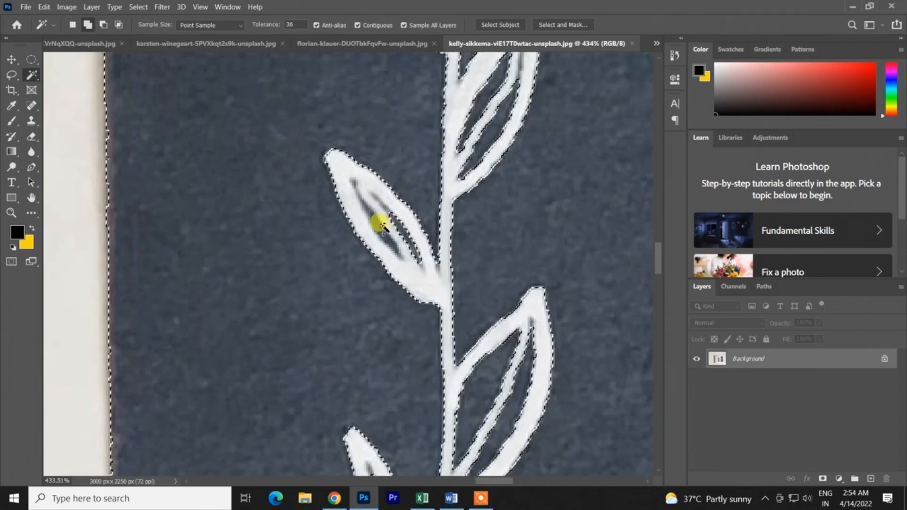
scroll(439, 223, down, 6)
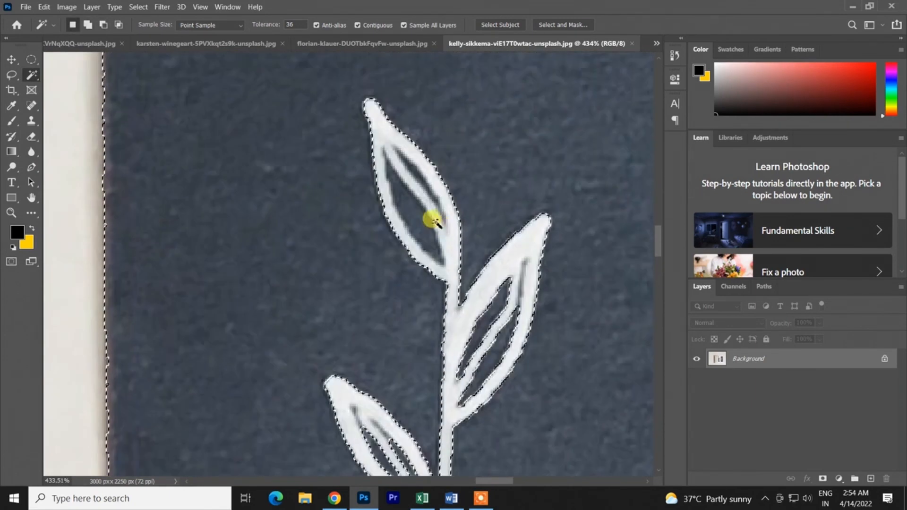
shift+click(420, 179)
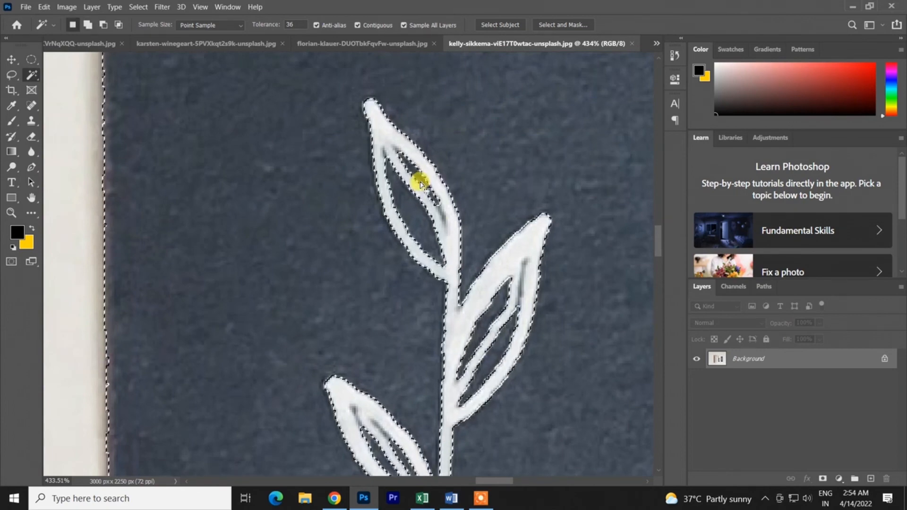
scroll(419, 182, down, 5)
key(ctrl+d)
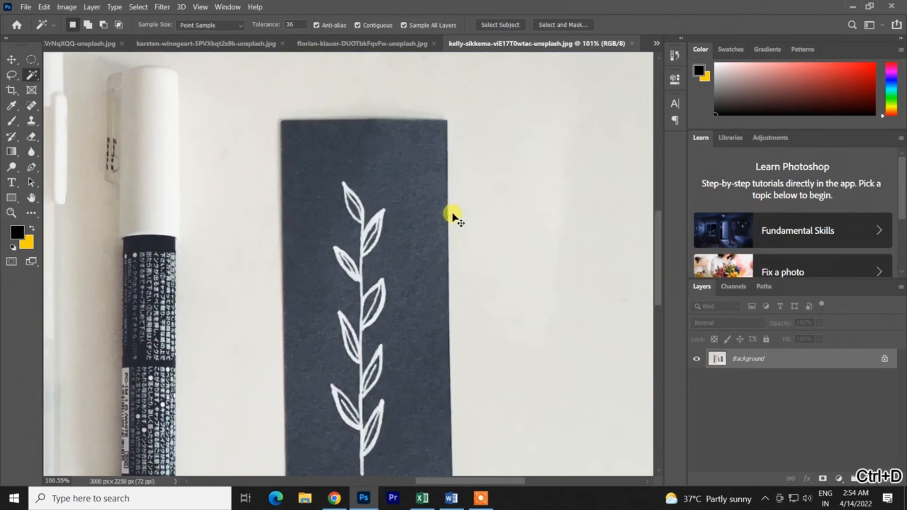
scroll(388, 220, down, 2)
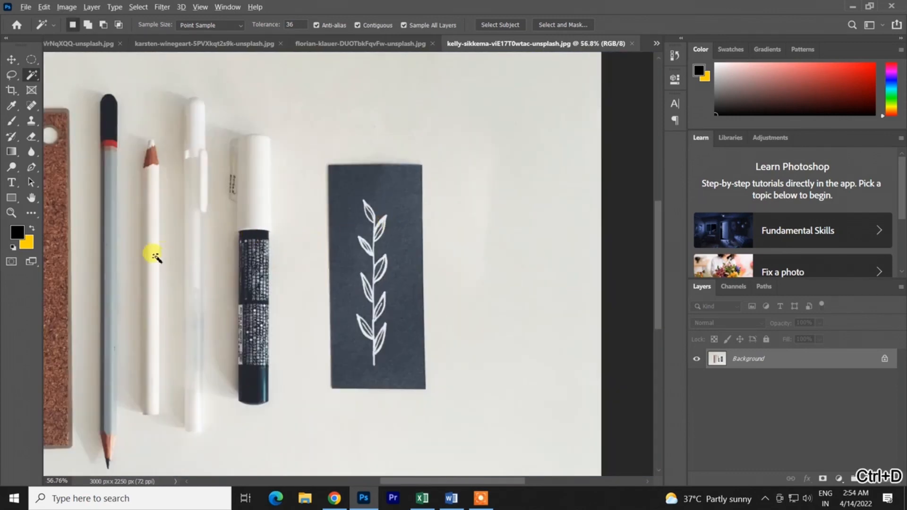
scroll(151, 253, up, 1)
drag(226, 240, 307, 254)
scroll(306, 254, down, 1)
scroll(312, 270, down, 2)
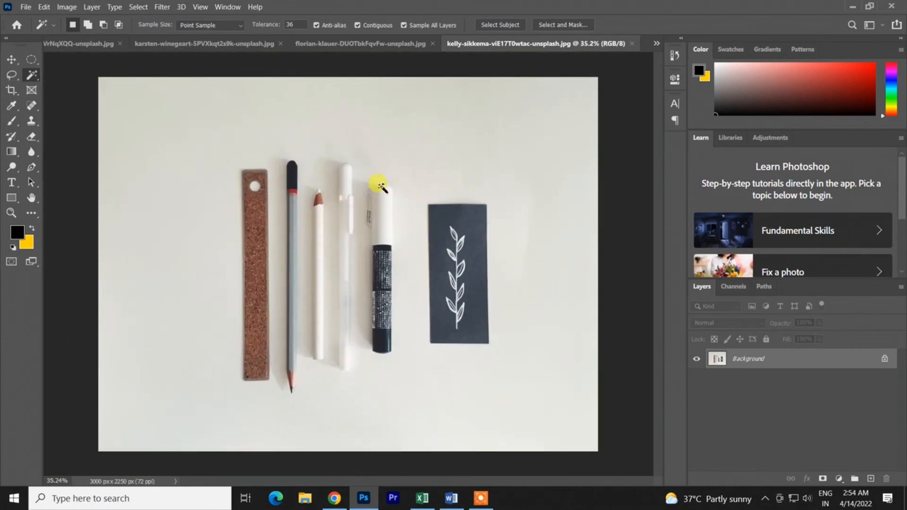
key(ctrl+z)
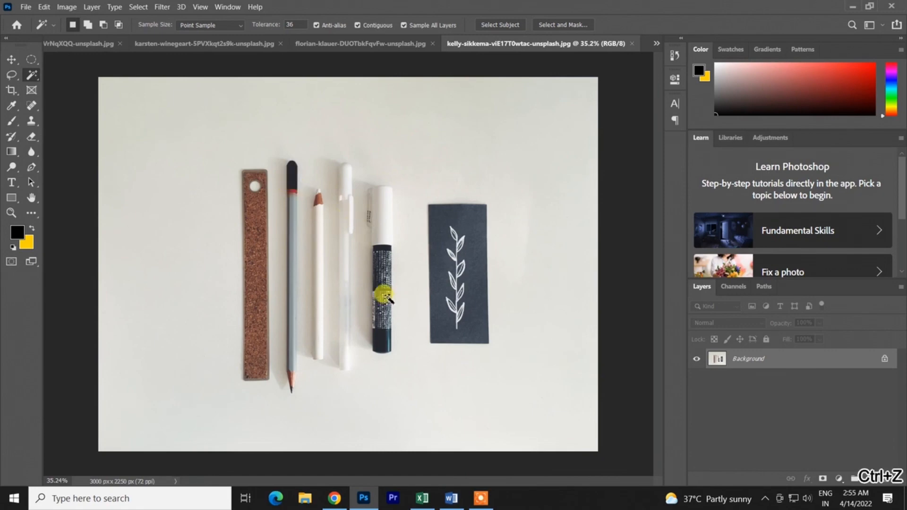
click(379, 340)
scroll(385, 293, up, 4)
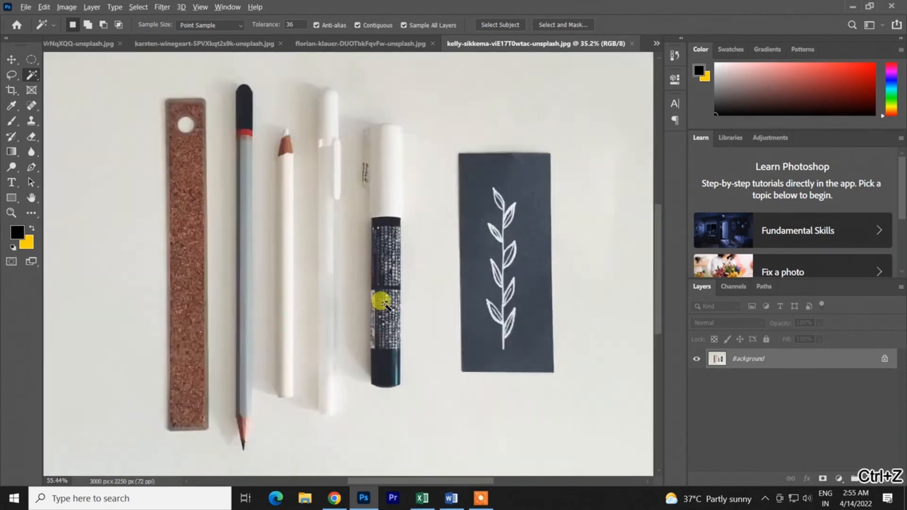
scroll(390, 261, down, 2)
scroll(390, 263, down, 2)
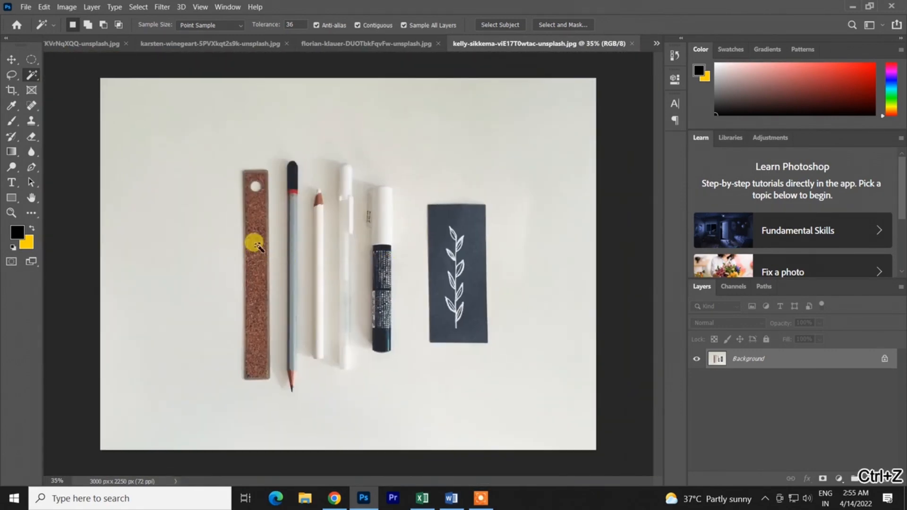
- Try selecting the cork ruler with the Magic Wand at tolerances of 36 and 85, undoing each selection
click(255, 244)
key(ctrl+z)
drag(255, 25, 270, 23)
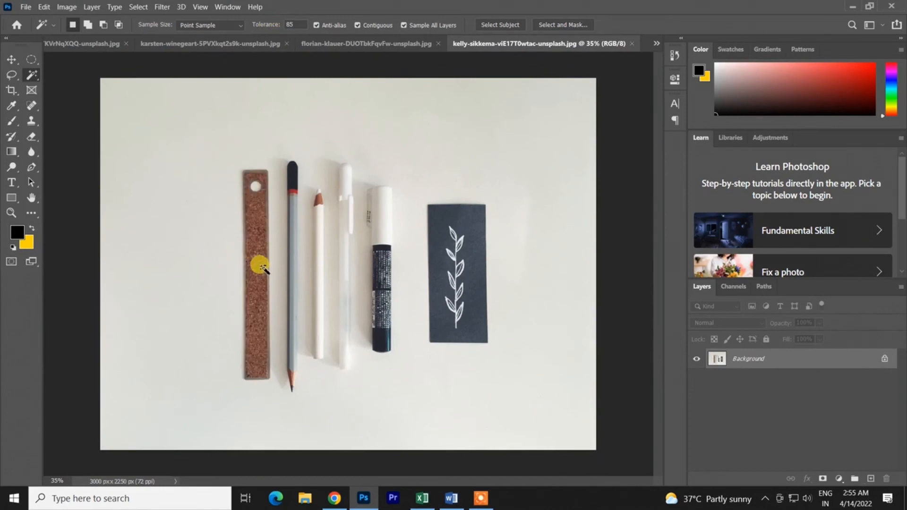
click(263, 268)
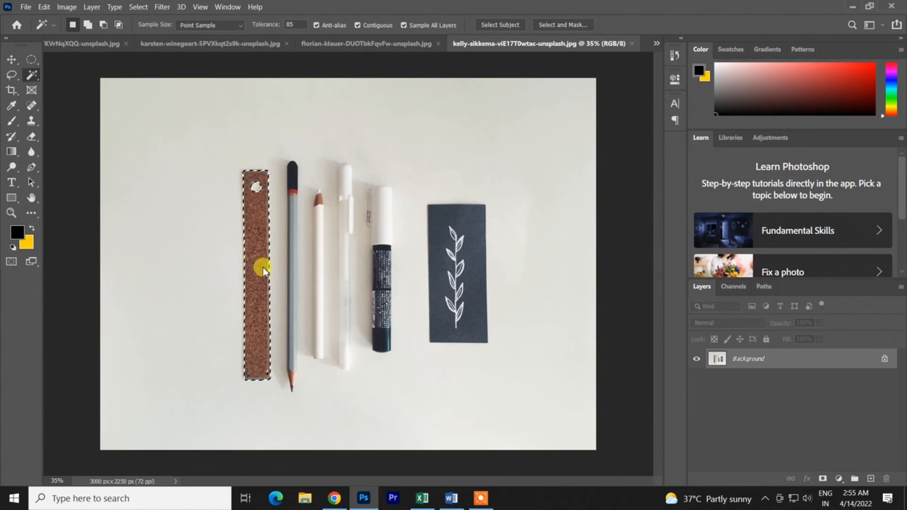
key(ctrl+z)
- Try selecting the cork ruler at a tolerance of 25 from different spots in its texture, undoing each selection after inspecting it closely
drag(261, 27, 226, 41)
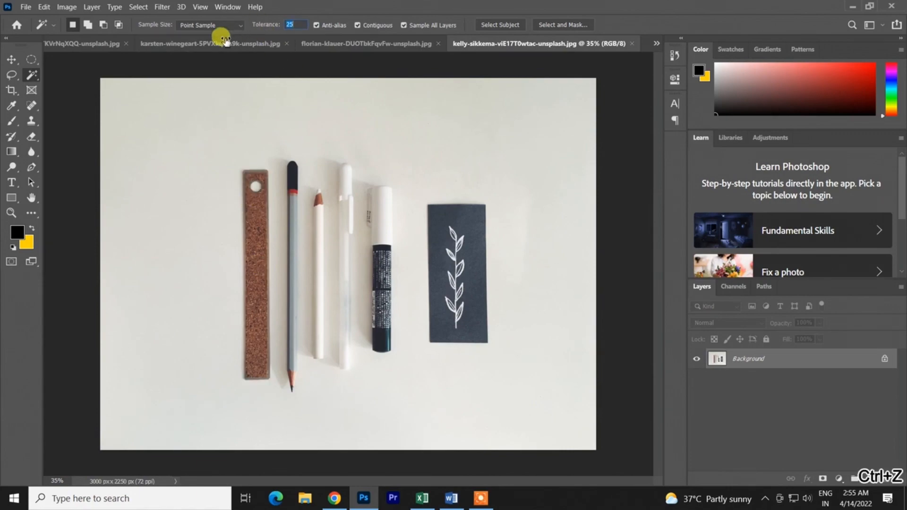
click(258, 281)
scroll(255, 276, up, 8)
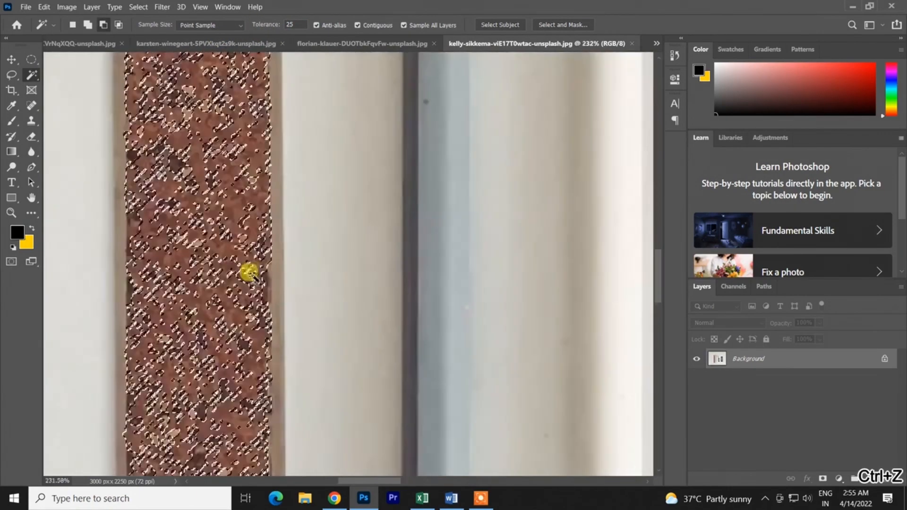
scroll(217, 234, up, 3)
key(ctrl+z)
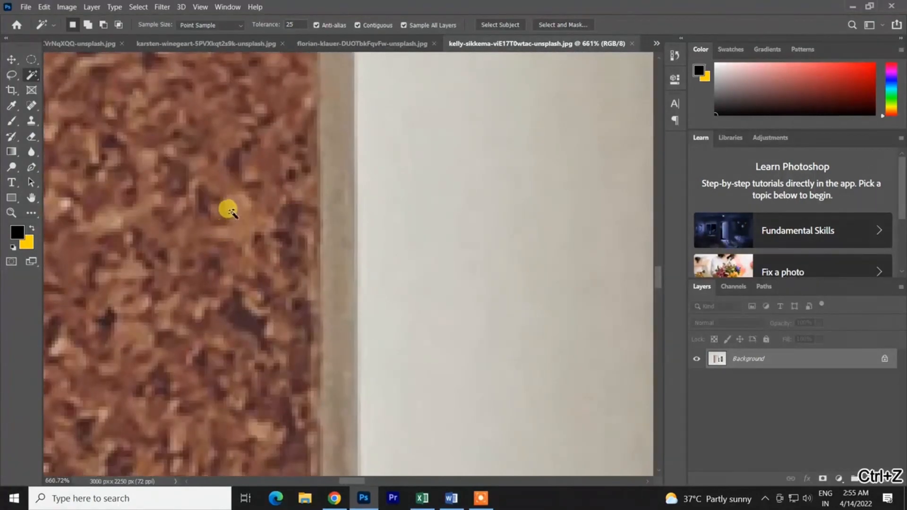
click(236, 208)
key(ctrl+z)
scroll(222, 205, down, 3)
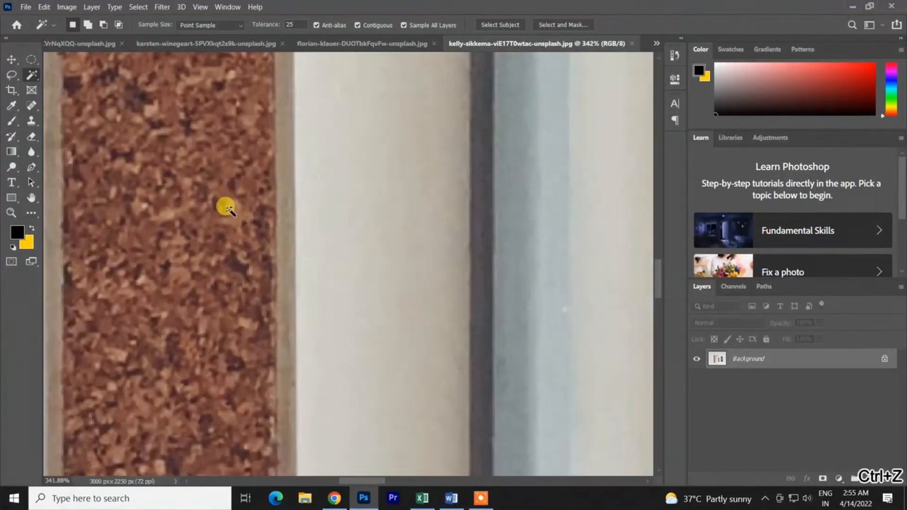
click(199, 197)
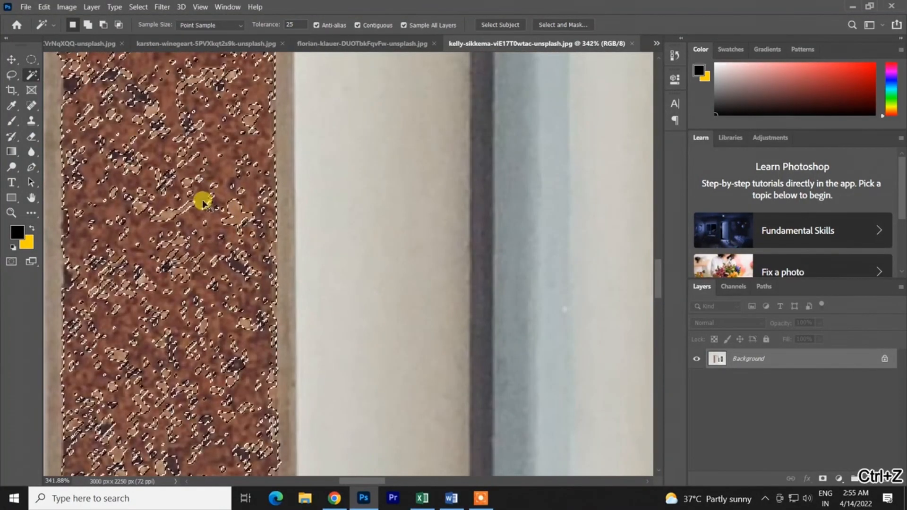
key(ctrl+z)
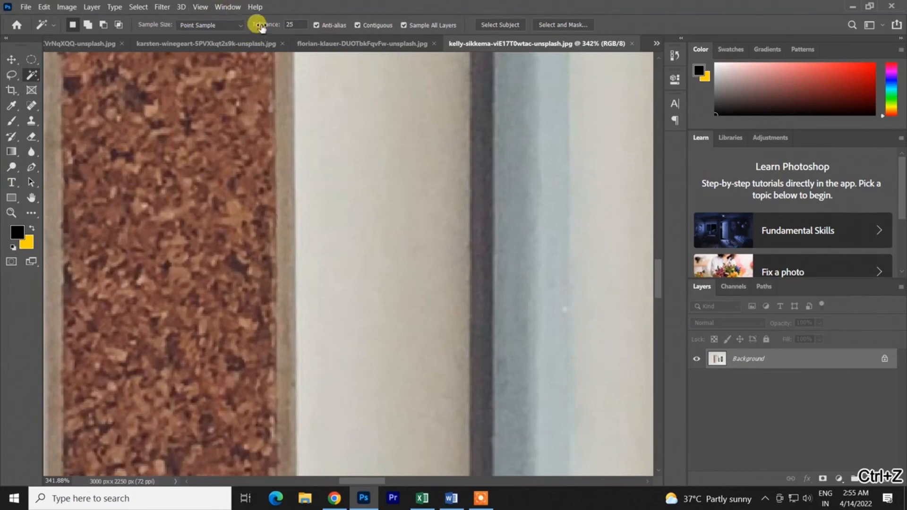
- Try selecting the cork ruler at tolerances of 188 and 95, undoing each selection
drag(255, 24, 321, 29)
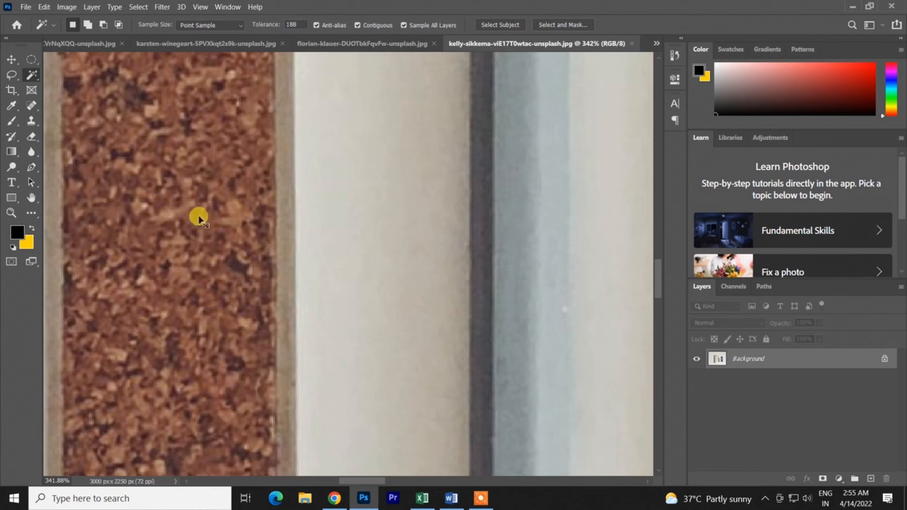
key(ctrl+z)
drag(257, 25, 211, 43)
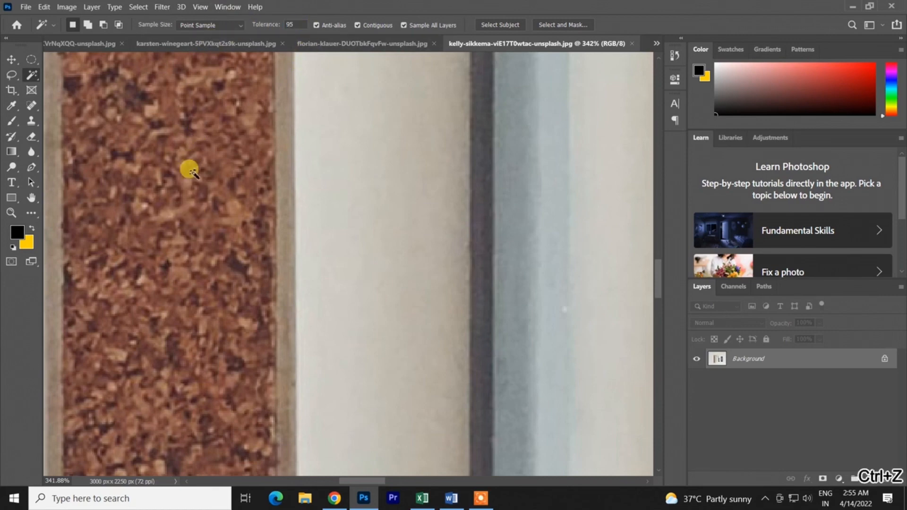
click(196, 181)
scroll(195, 189, down, 3)
scroll(194, 191, down, 2)
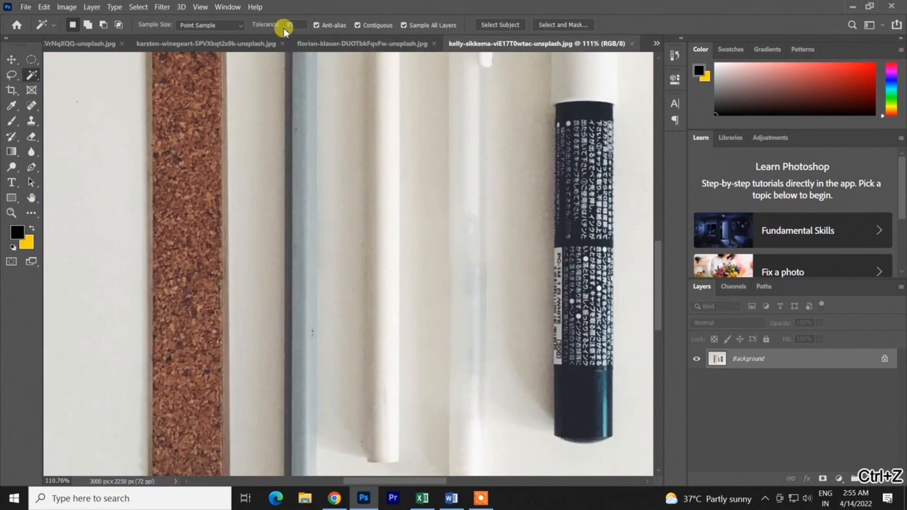
- Try selecting the cork ruler at a tolerance of 41, inspect the gaps in its texture up close, and undo the selection
drag(257, 24, 252, 26)
click(177, 163)
key(ctrl+z)
click(202, 156)
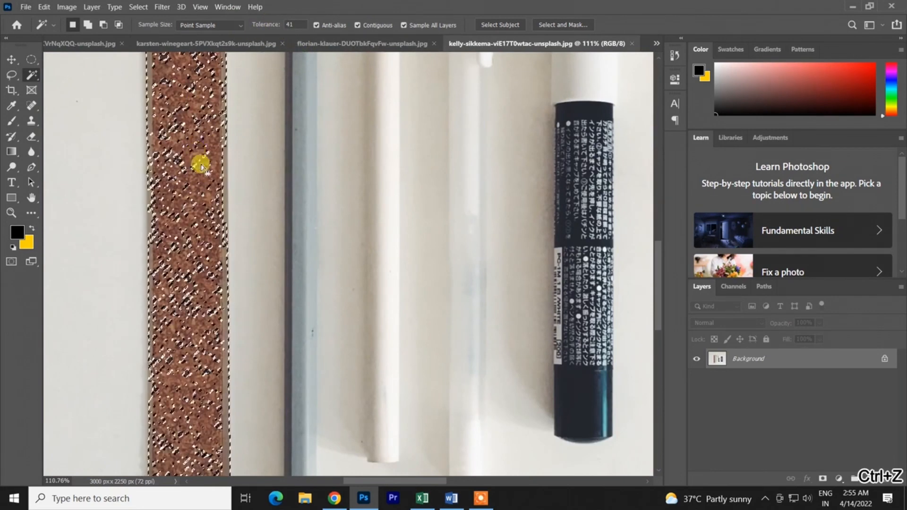
scroll(208, 172, up, 5)
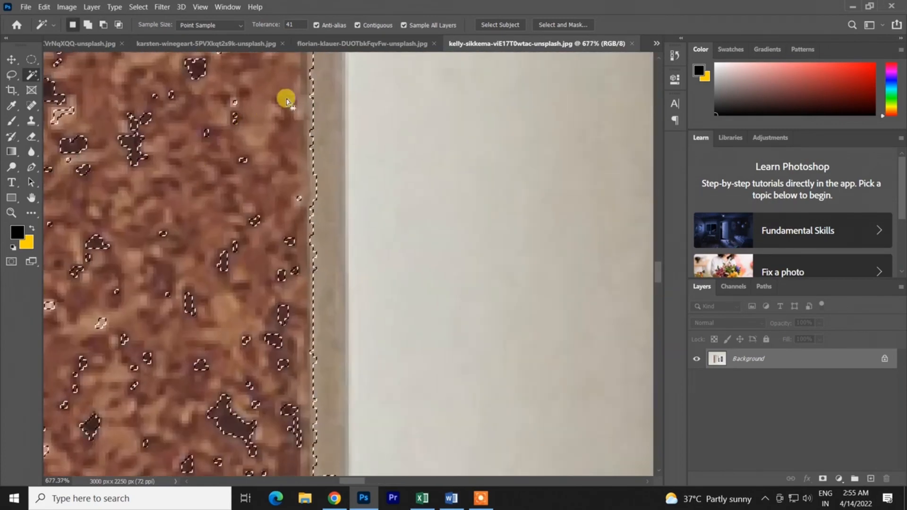
key(ctrl+z)
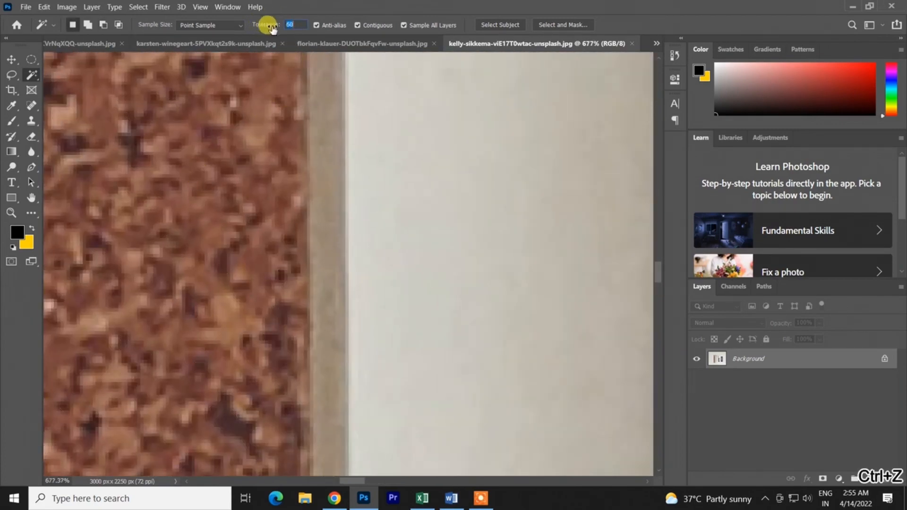
- Try selecting the cork ruler at a tolerance of 74 and undo the selection
drag(281, 29, 283, 29)
scroll(178, 161, down, 5)
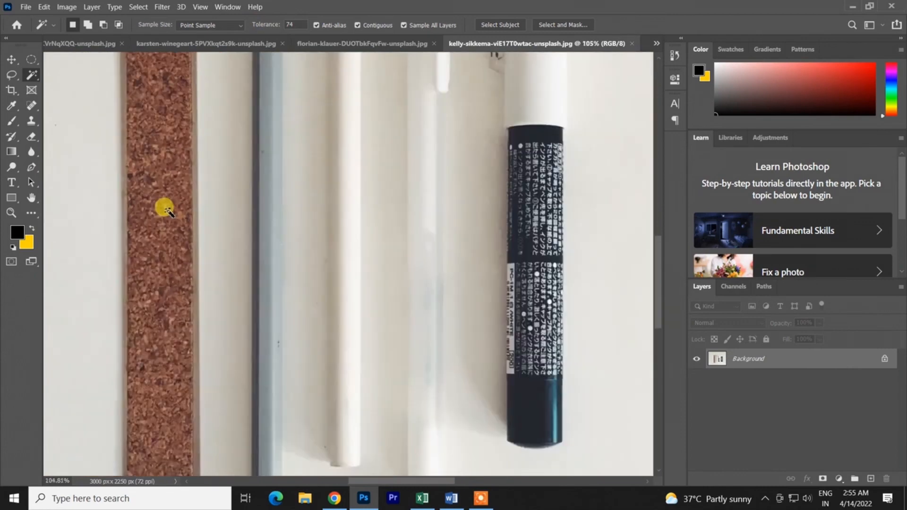
click(171, 174)
key(ctrl+z)
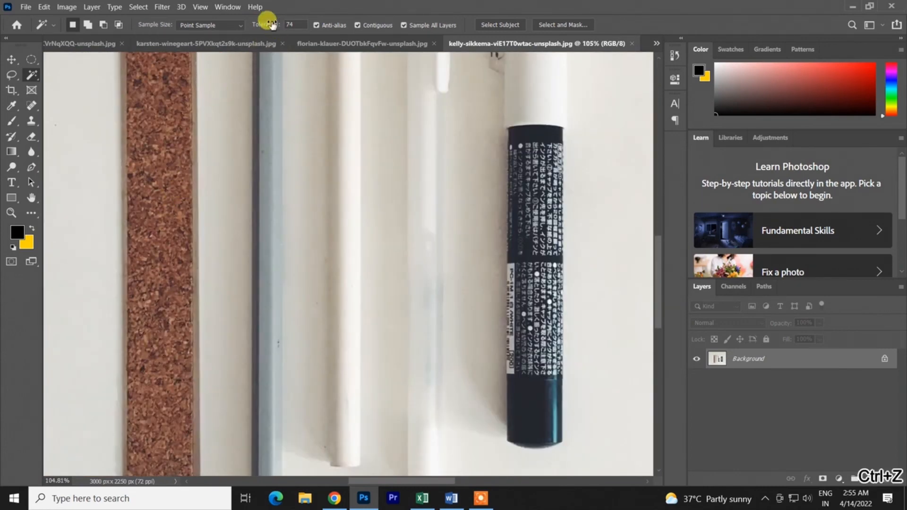
- Select the cork ruler with the Magic Wand at a tolerance of 90, check its outline and hole, and undo the selection
drag(280, 30, 282, 29)
click(145, 163)
scroll(157, 195, down, 3)
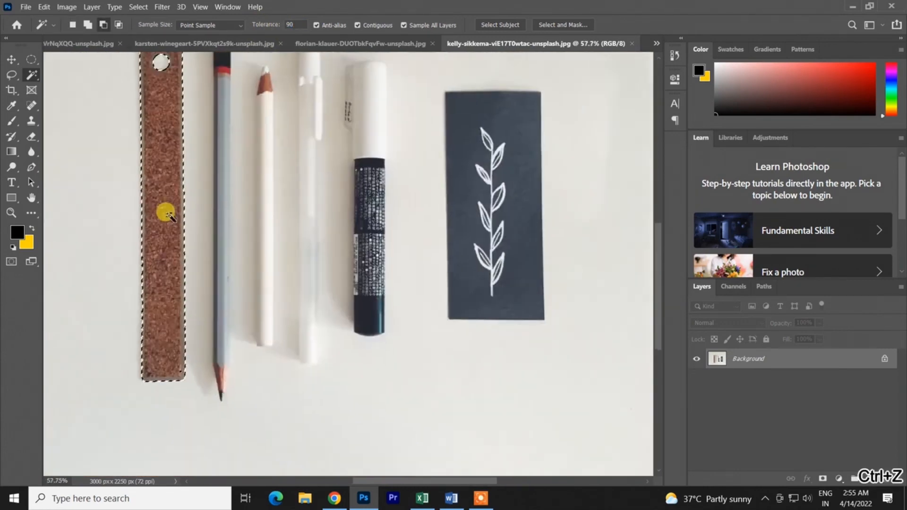
scroll(245, 263, up, 1)
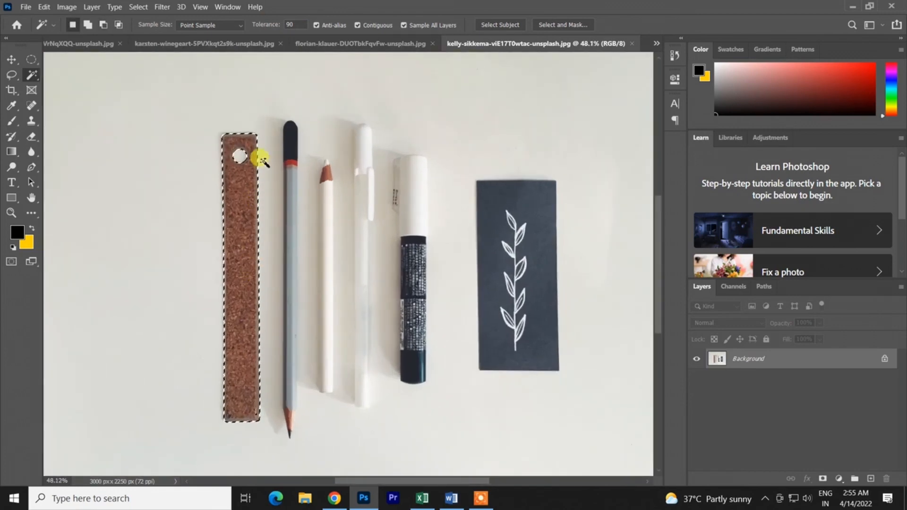
key(ctrl+z)
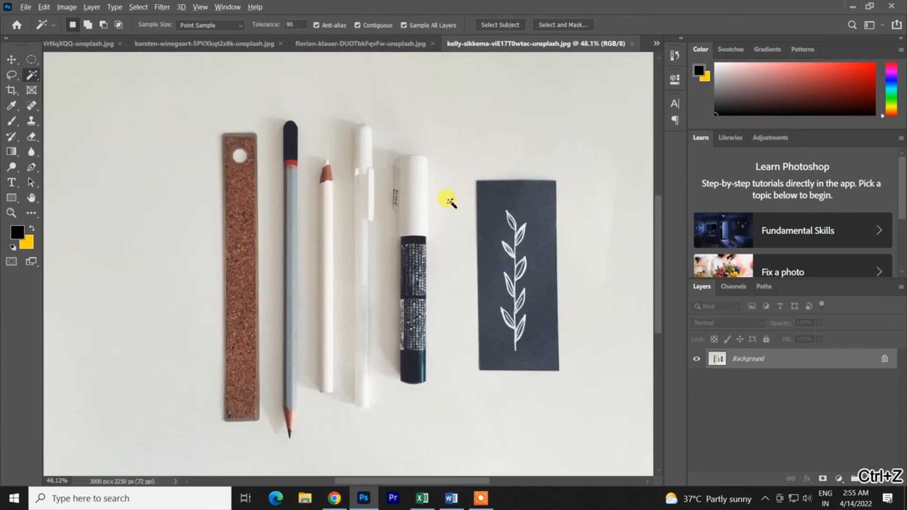